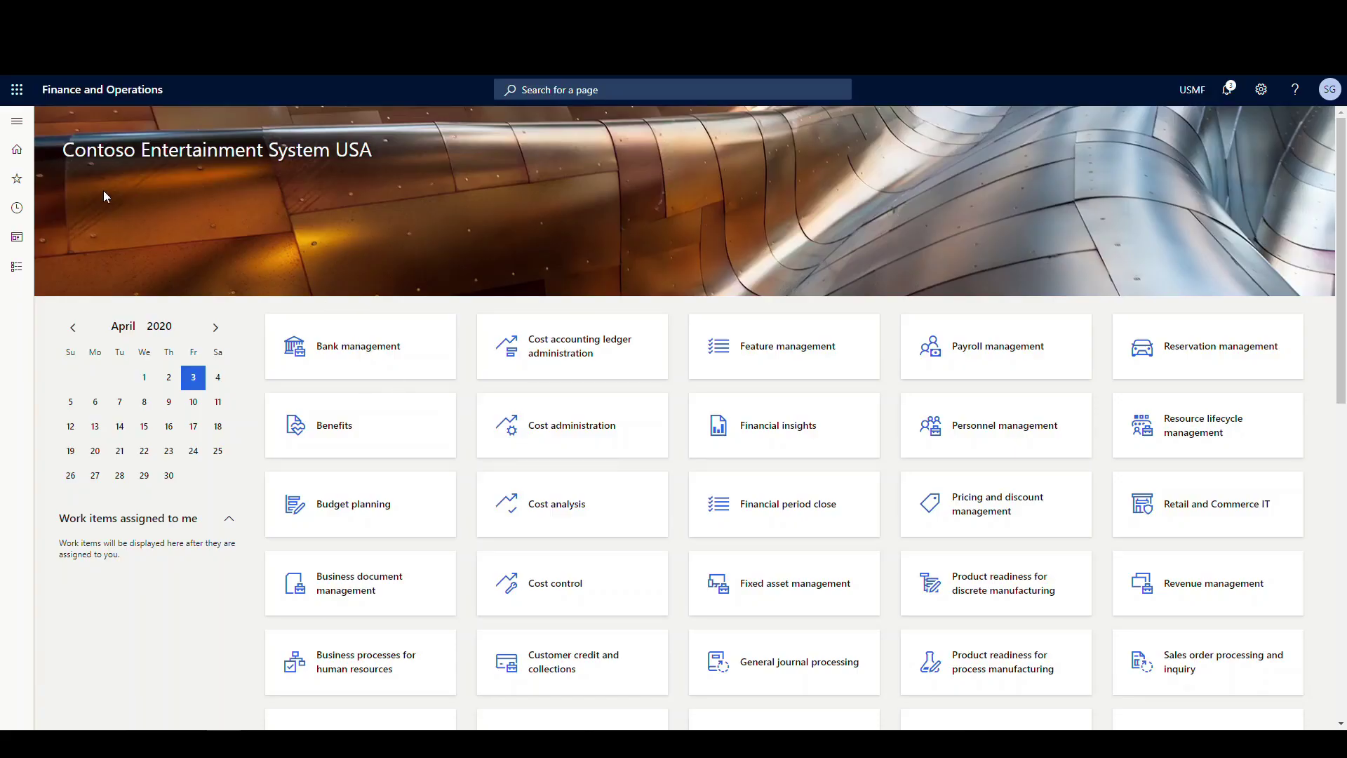
Go to the Data management workspace and start a new export project.
click(17, 121)
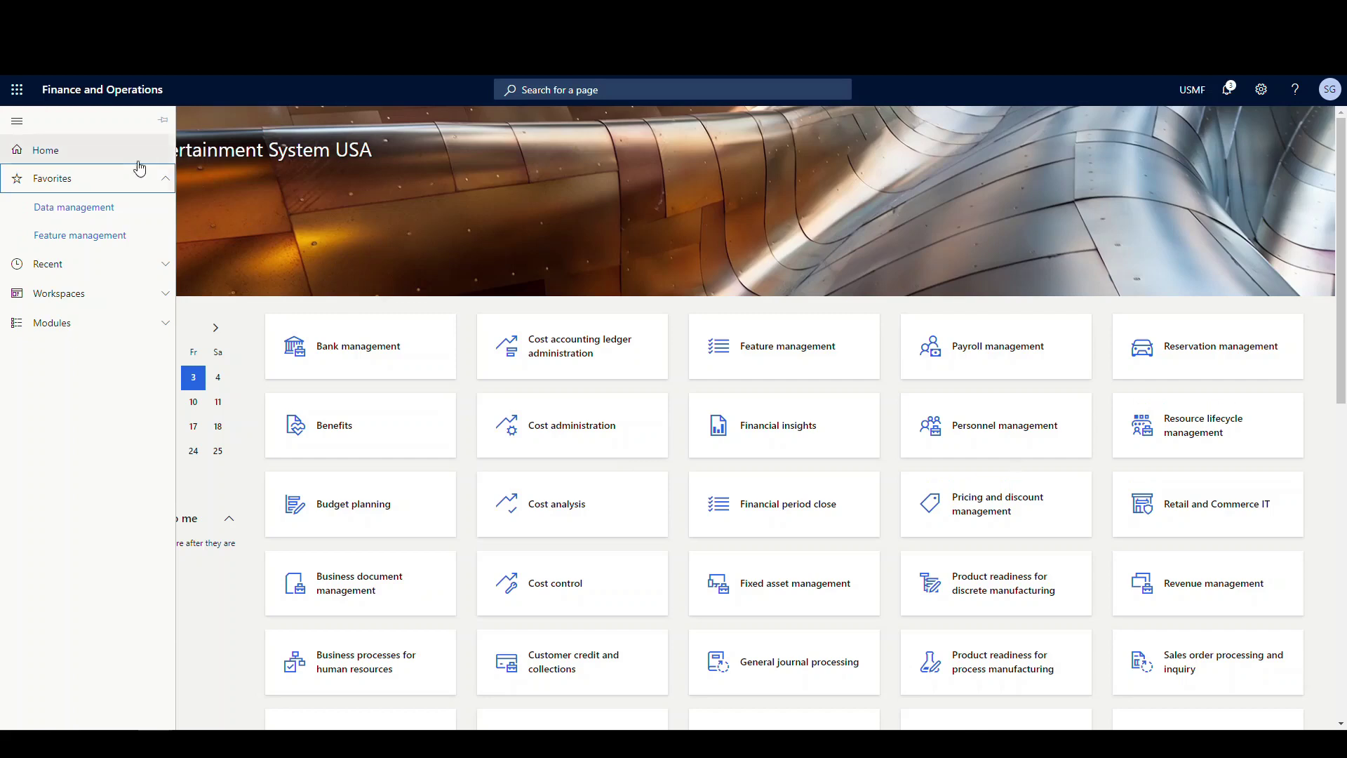
click(90, 208)
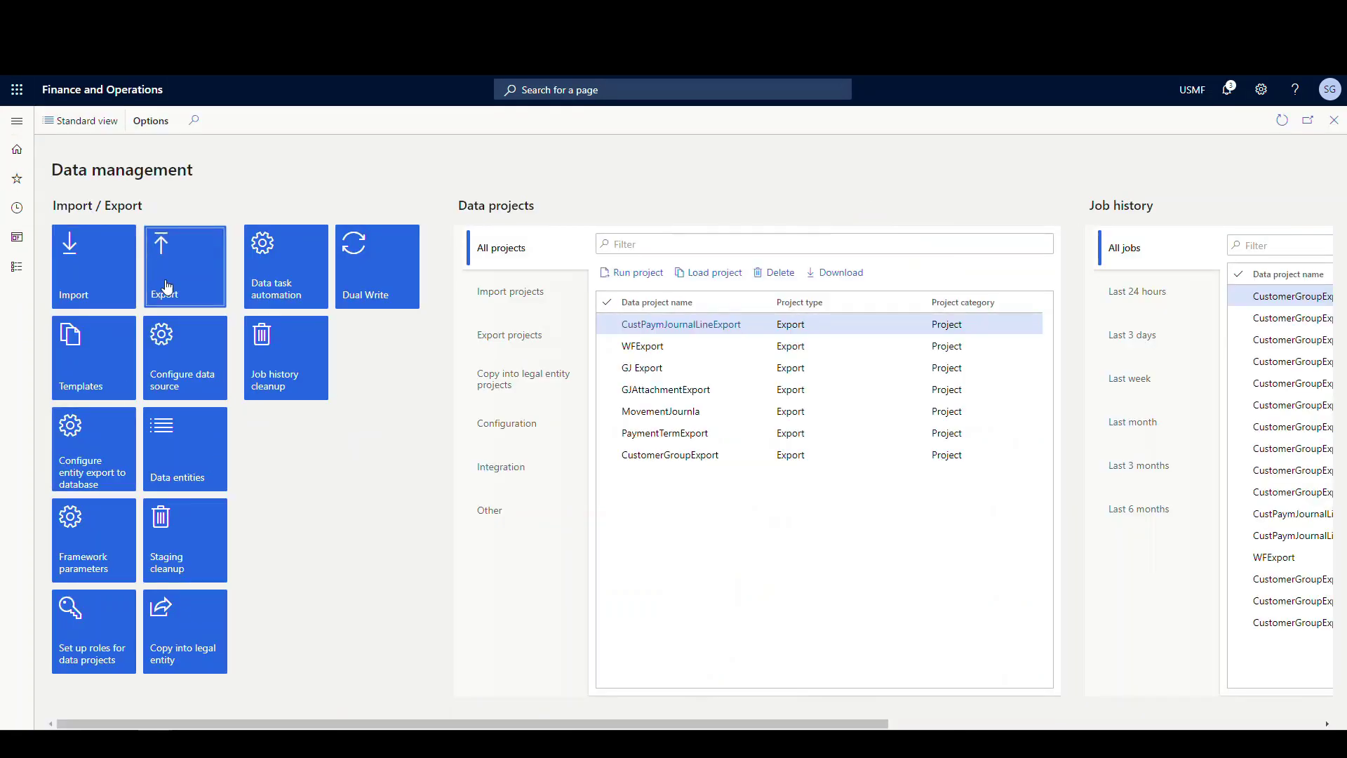
click(167, 286)
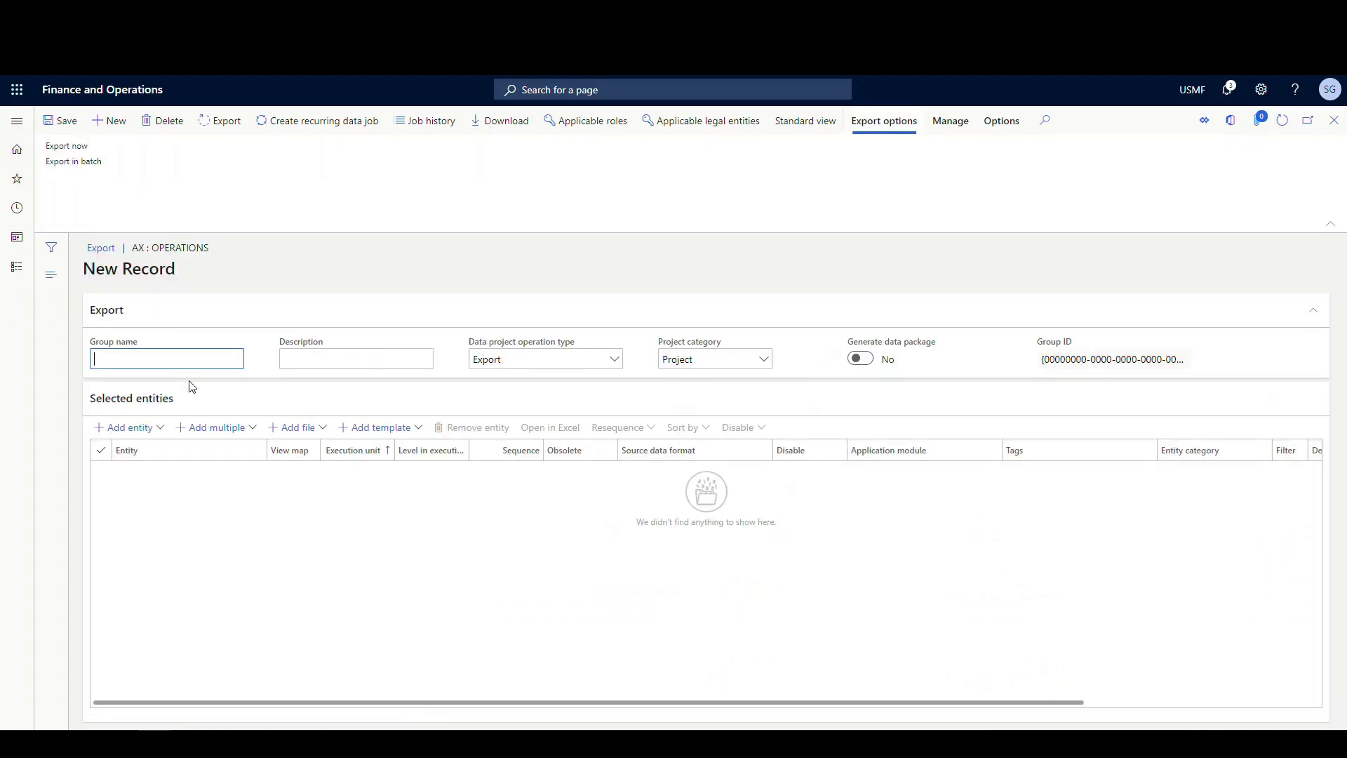
Give the export project group name and description 'Location Export' and save it.
text(Loction)
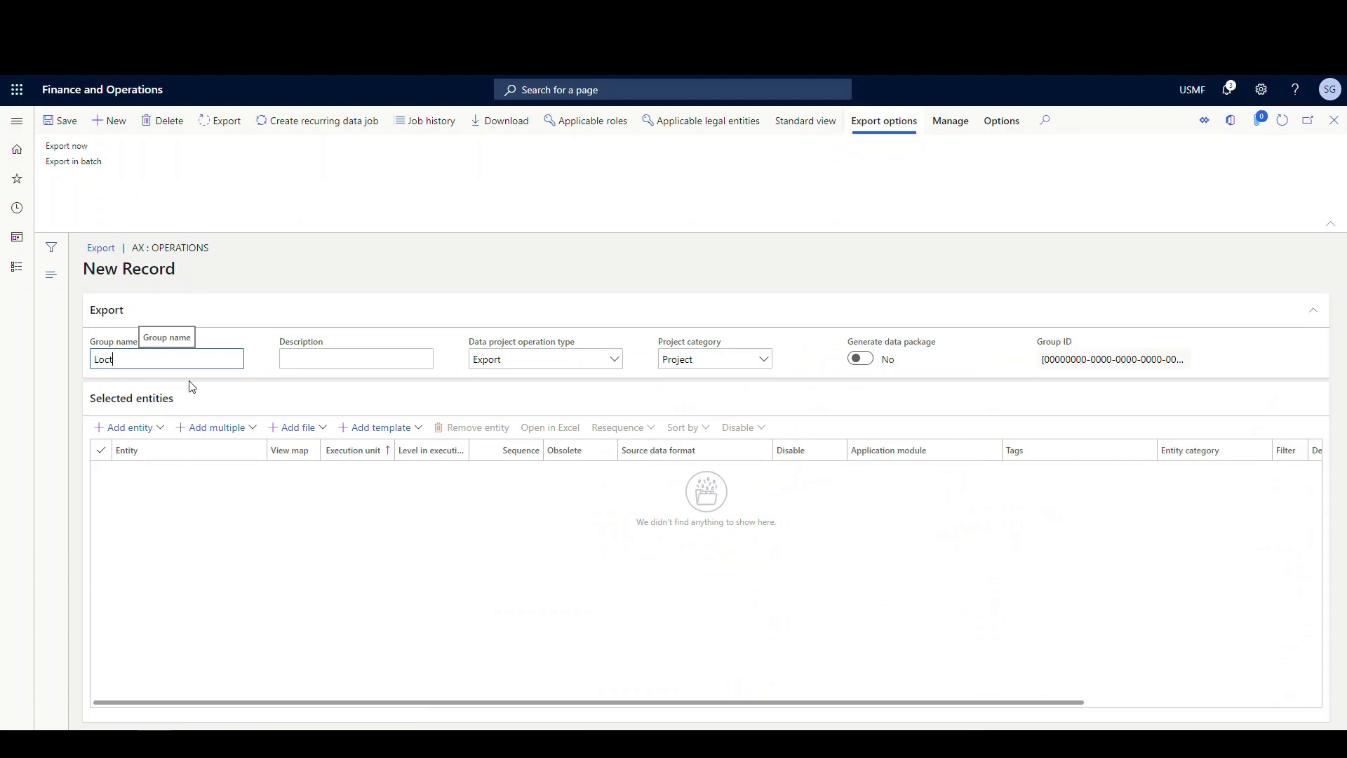
key(BackSpace)
key(BackSpace)
text(ation Export)
key(Tab)
text(Locatio)
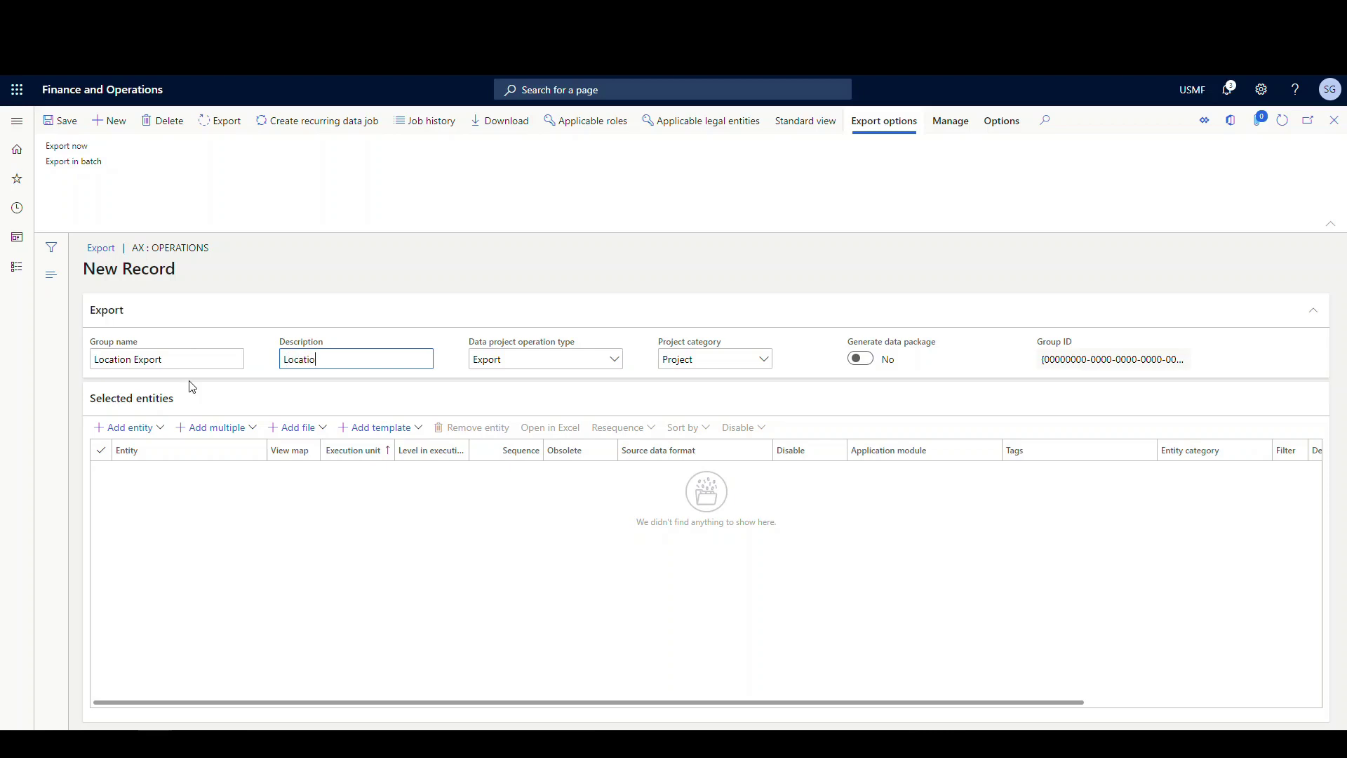
text(n Export)
key(Tab)
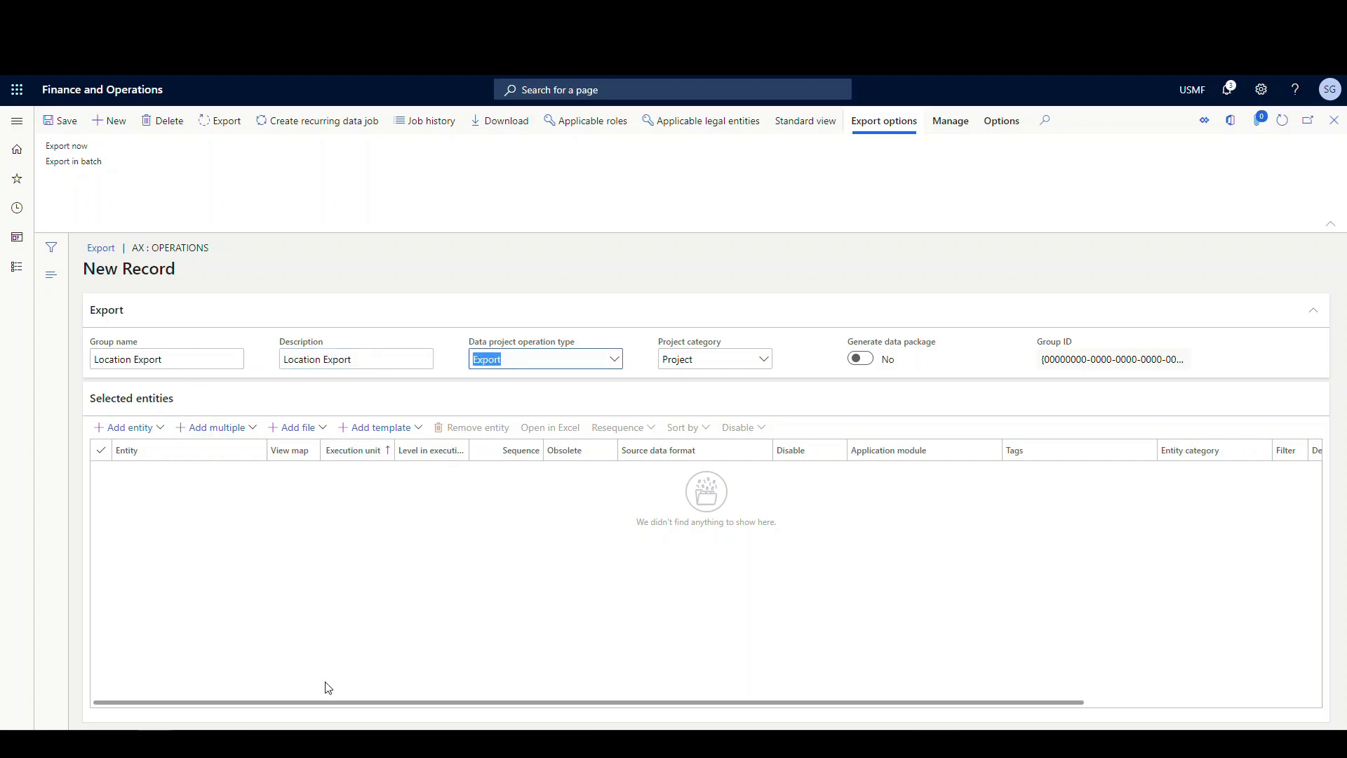
click(137, 428)
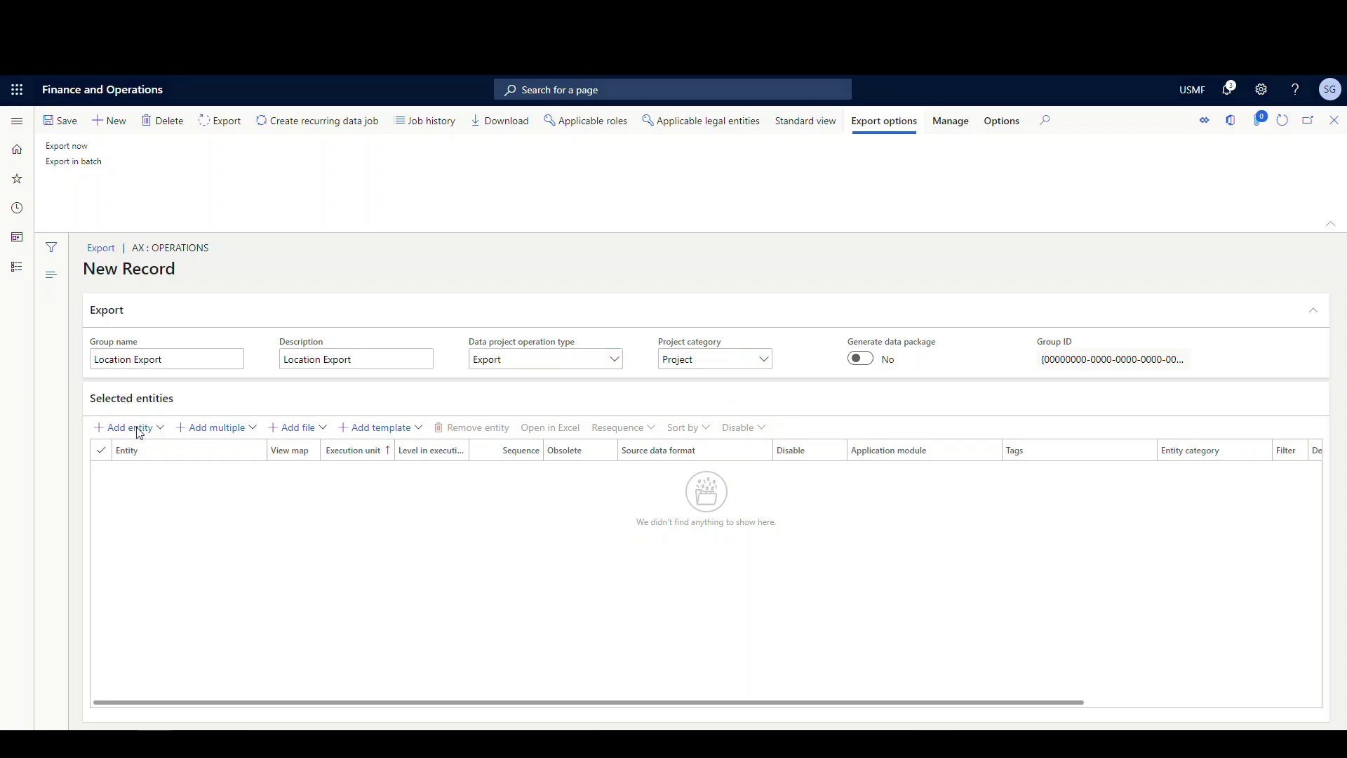
Add the Warehouse locations entity to the project with Skip staging set to No.
click(159, 161)
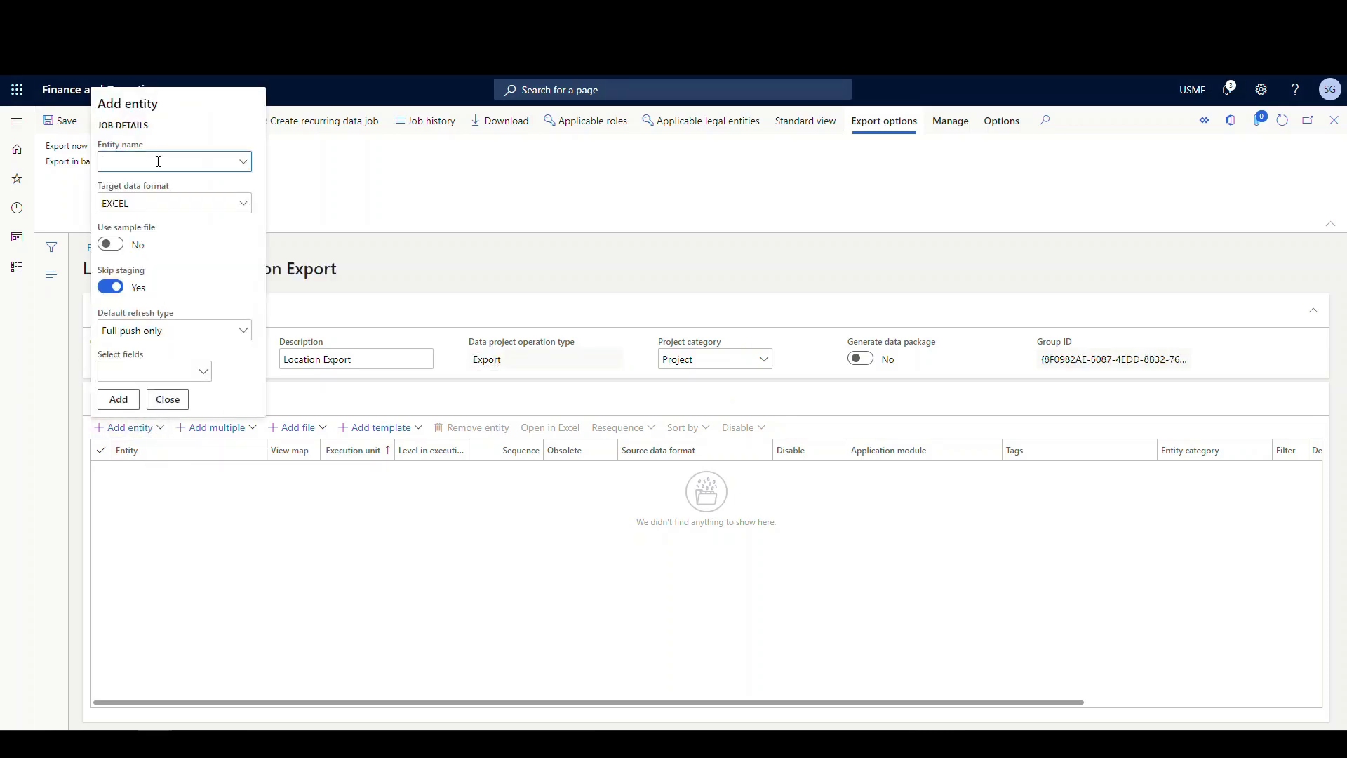
text(warehouse locations)
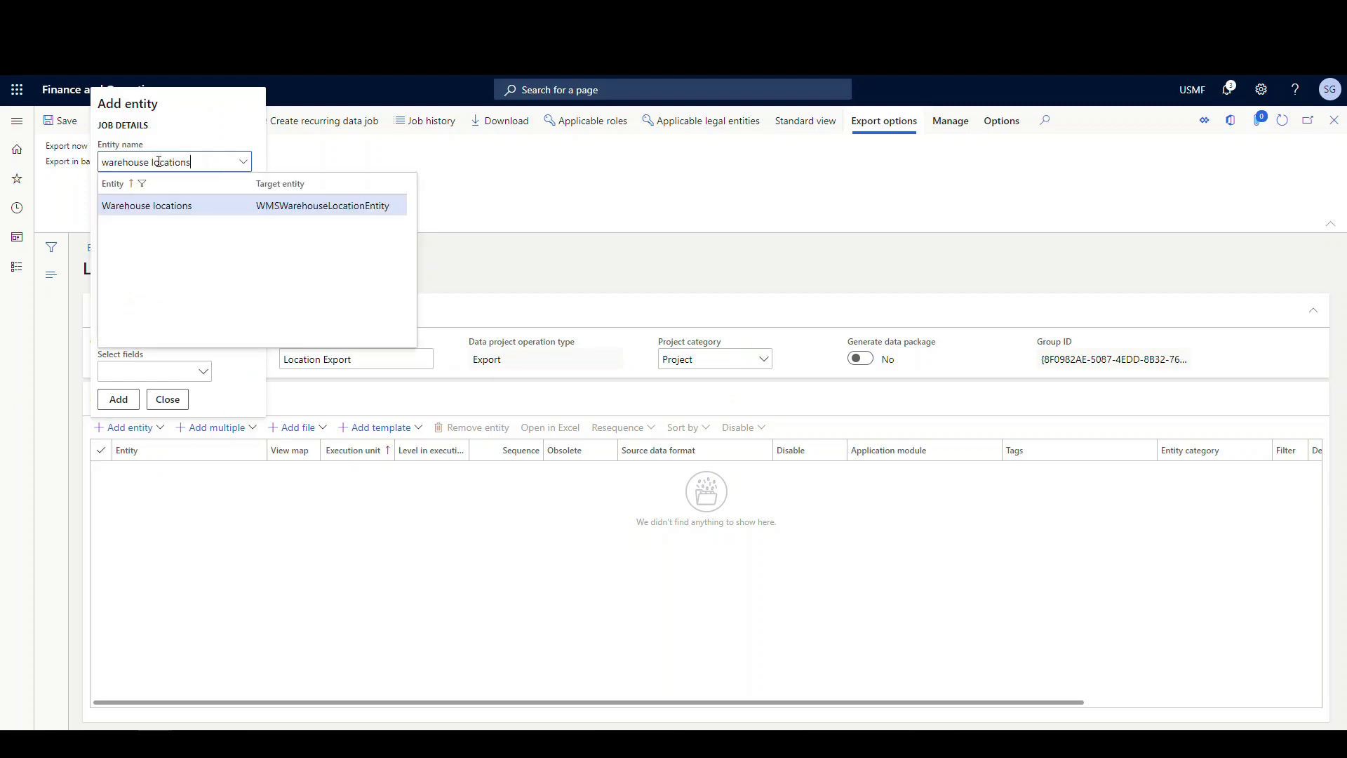
click(160, 204)
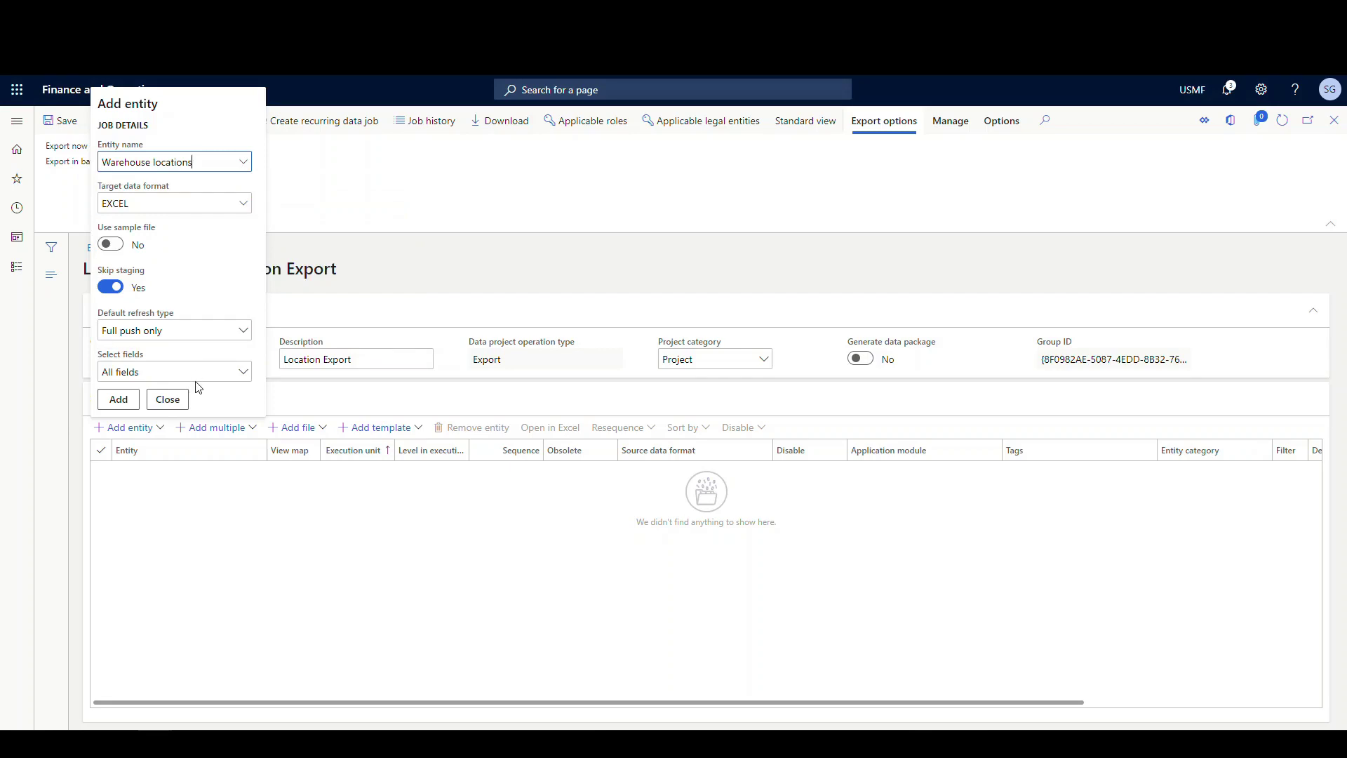
click(110, 287)
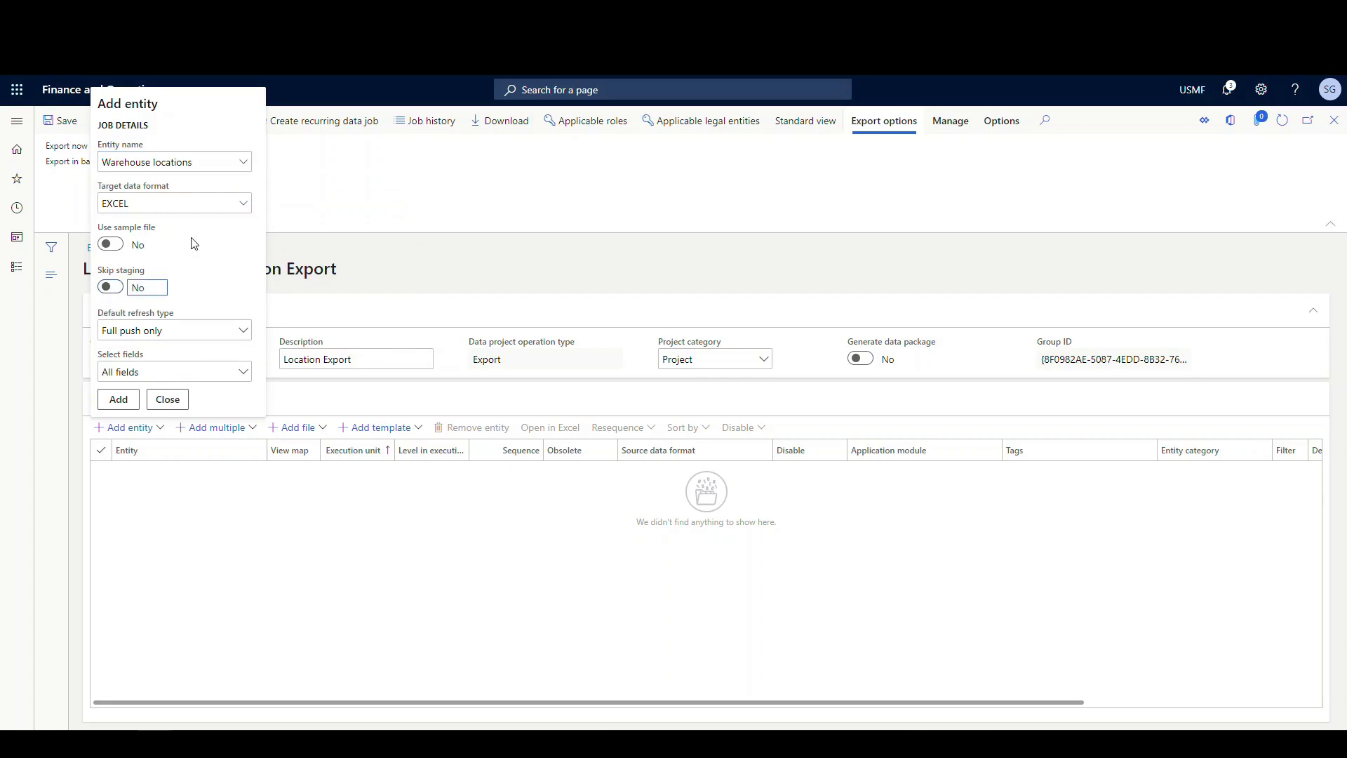
click(119, 398)
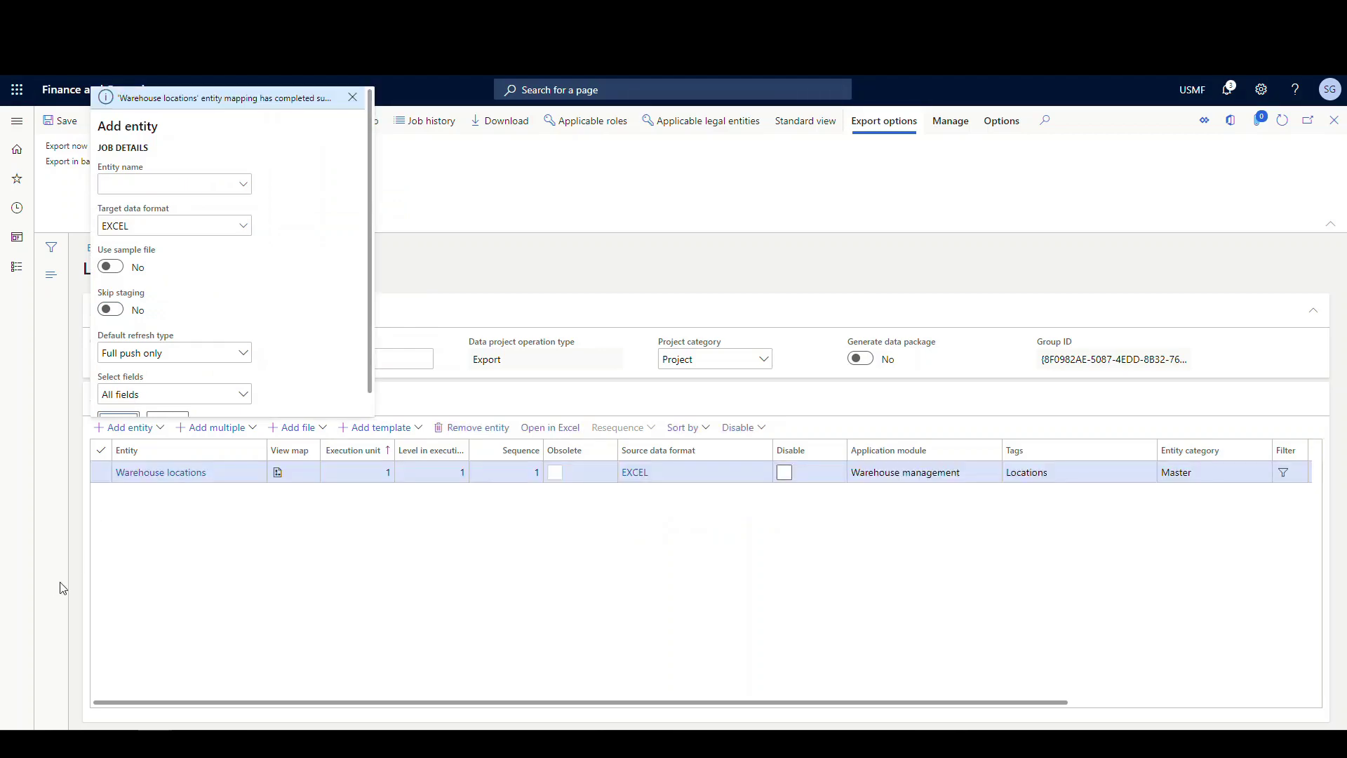
click(361, 98)
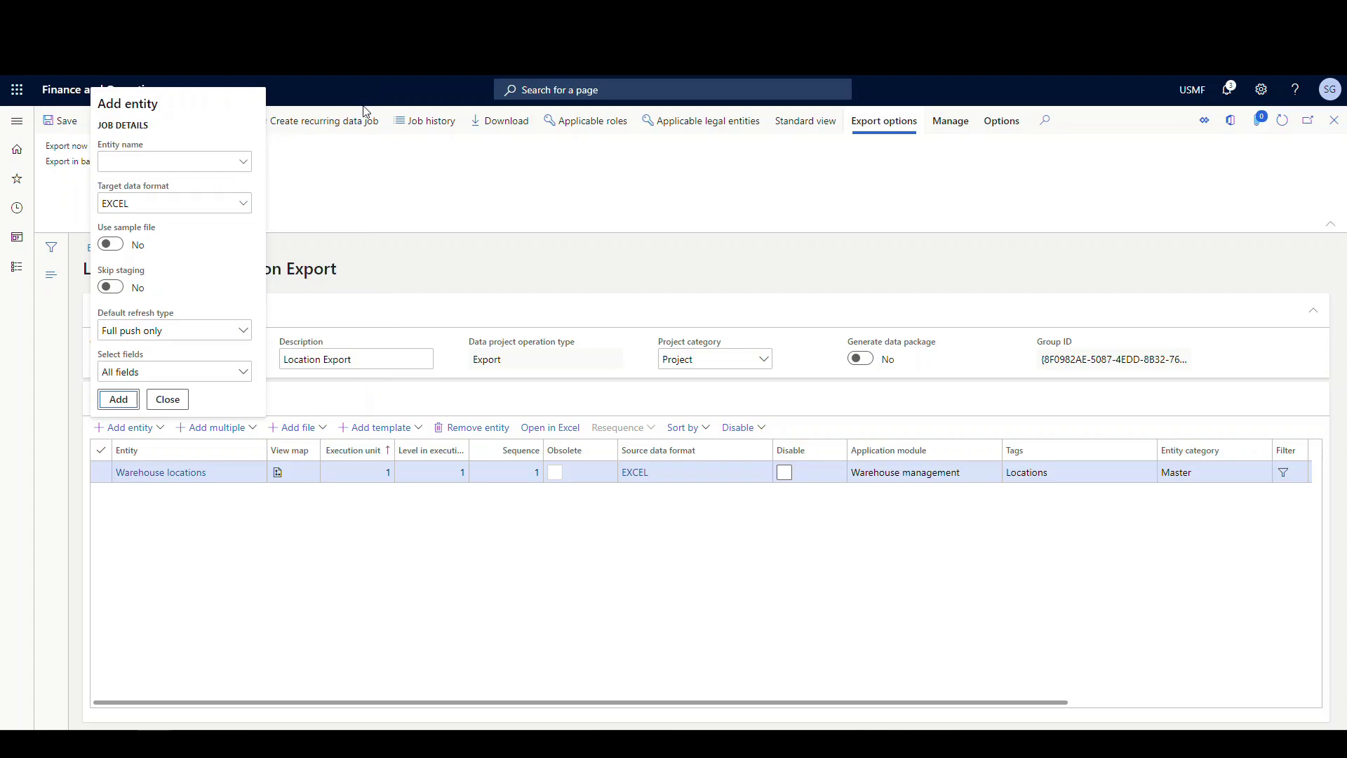
click(168, 399)
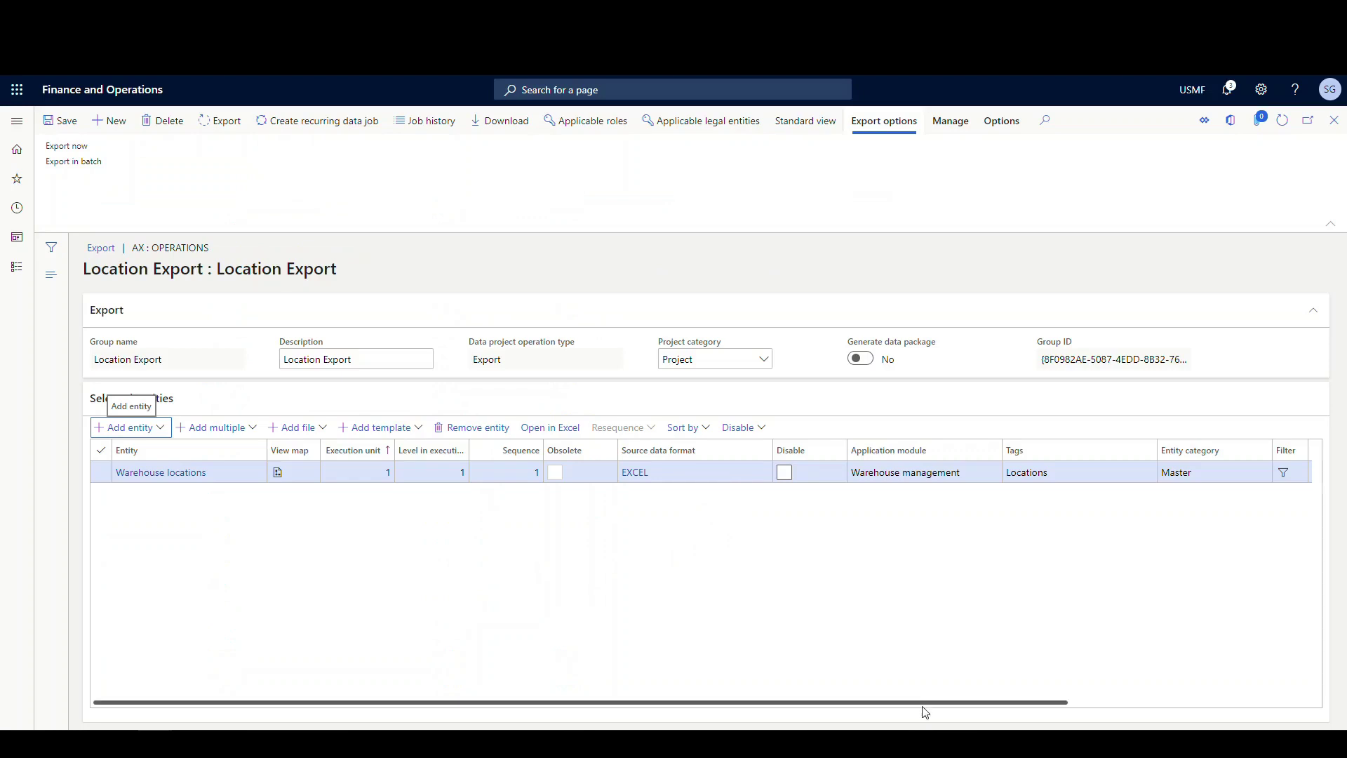
Filter the Warehouse locations entity to Warehouse 24 and Location BULK-016.
drag(923, 702, 1116, 703)
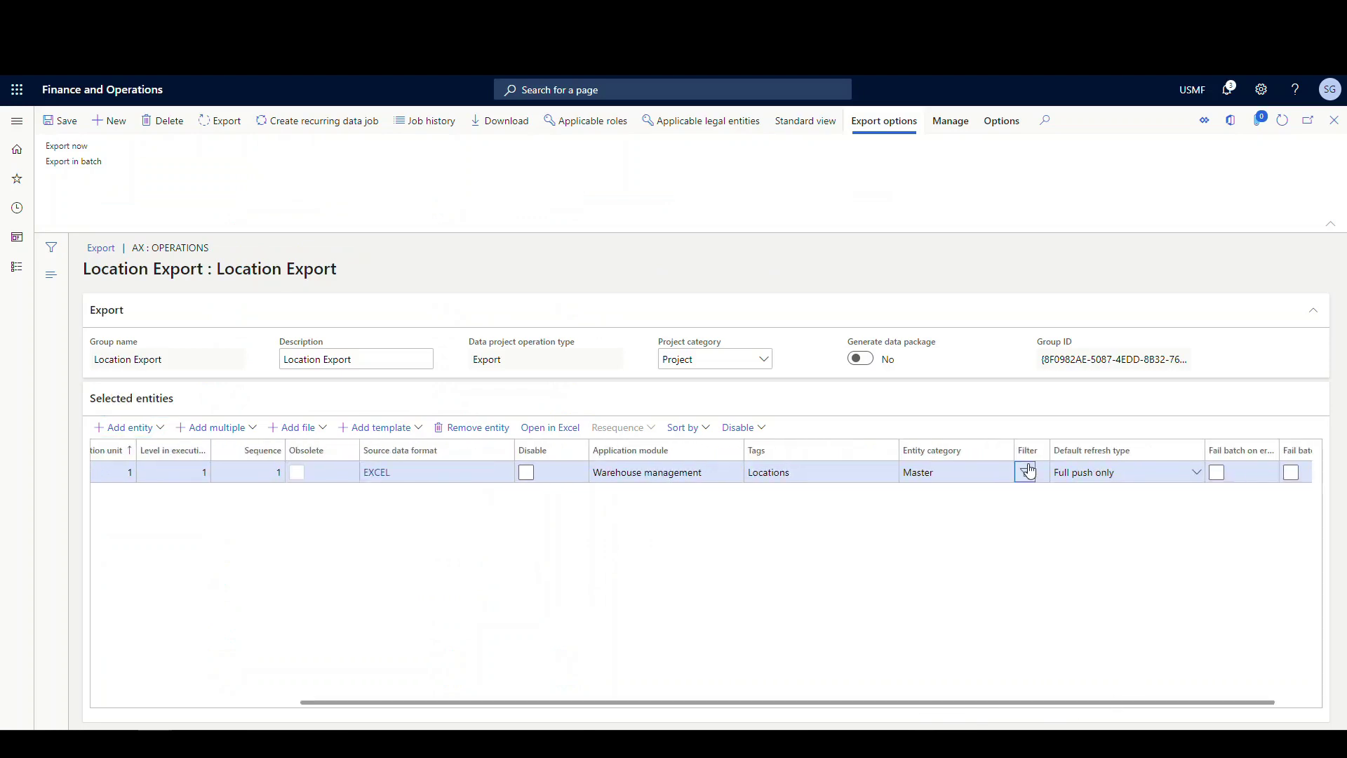
click(1029, 473)
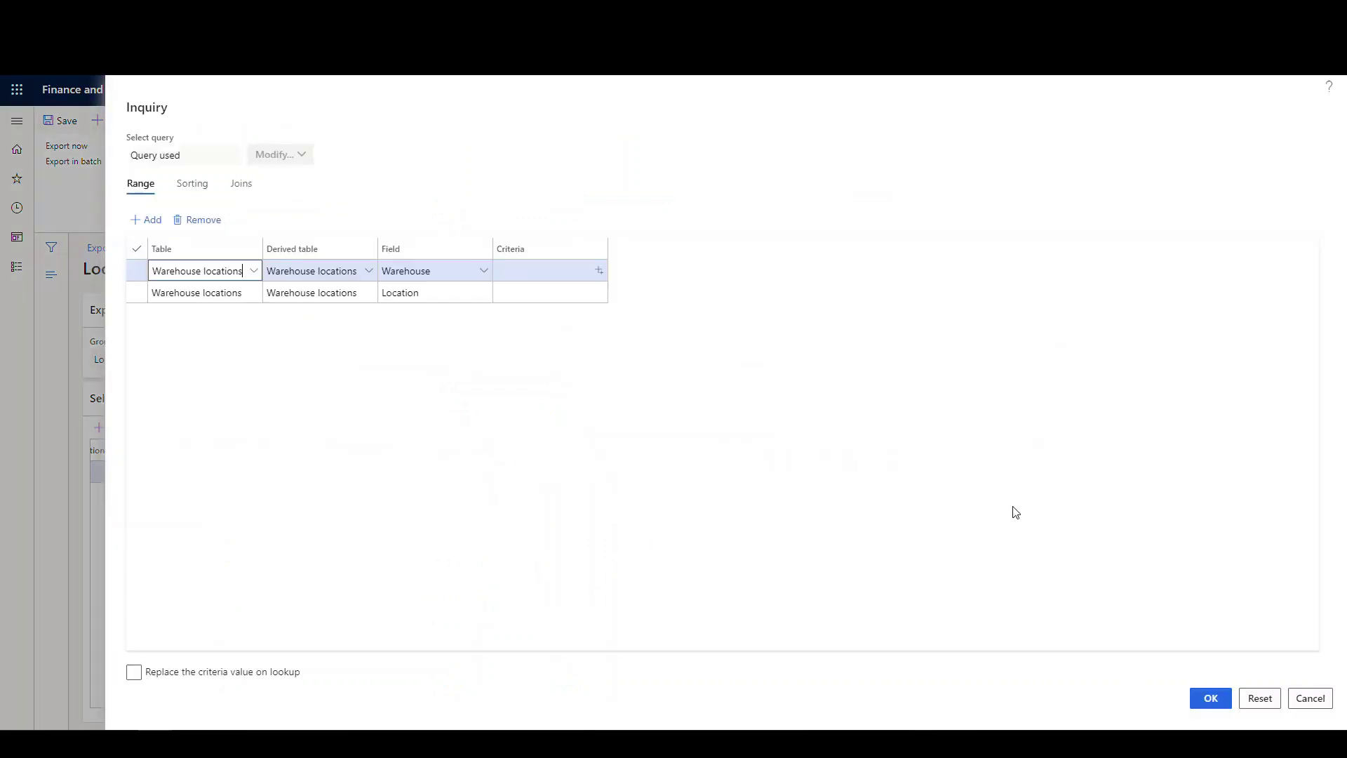
click(502, 271)
text(24)
click(551, 293)
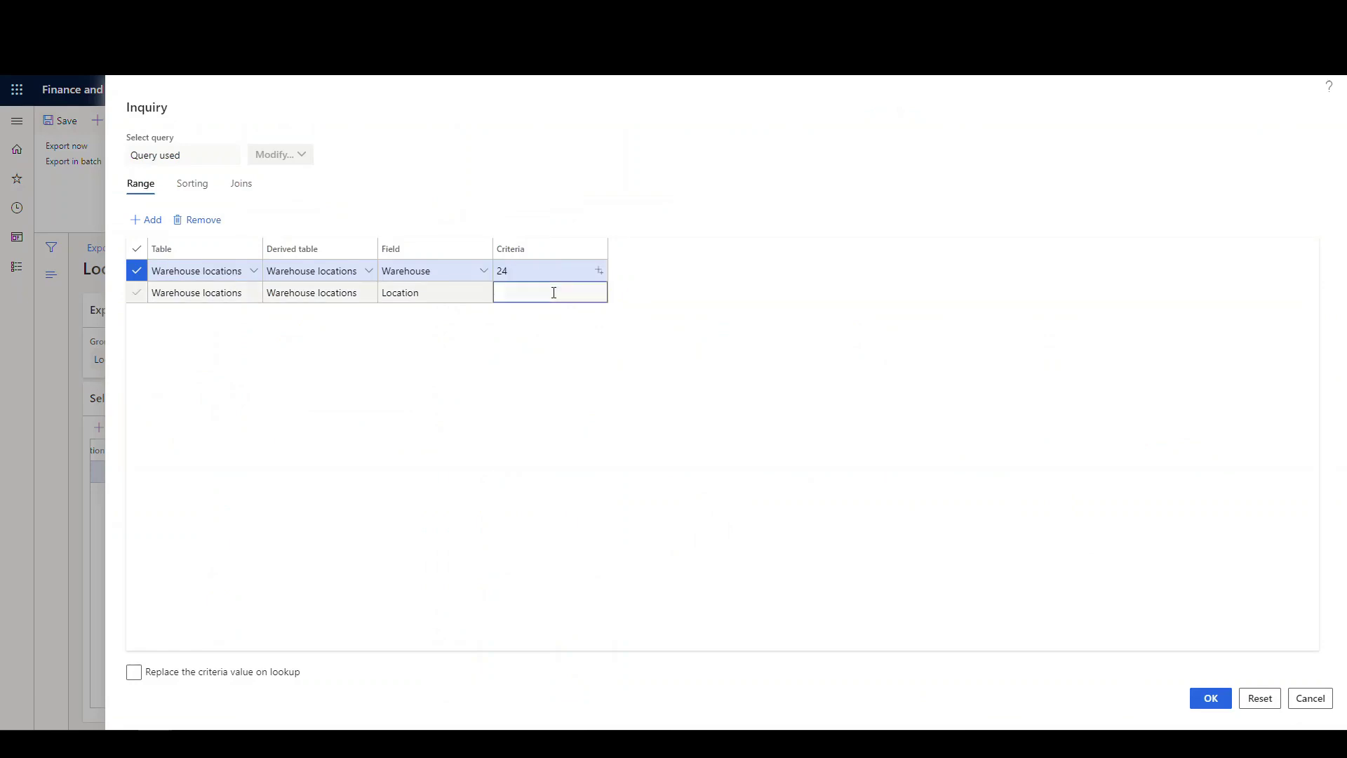
text(B)
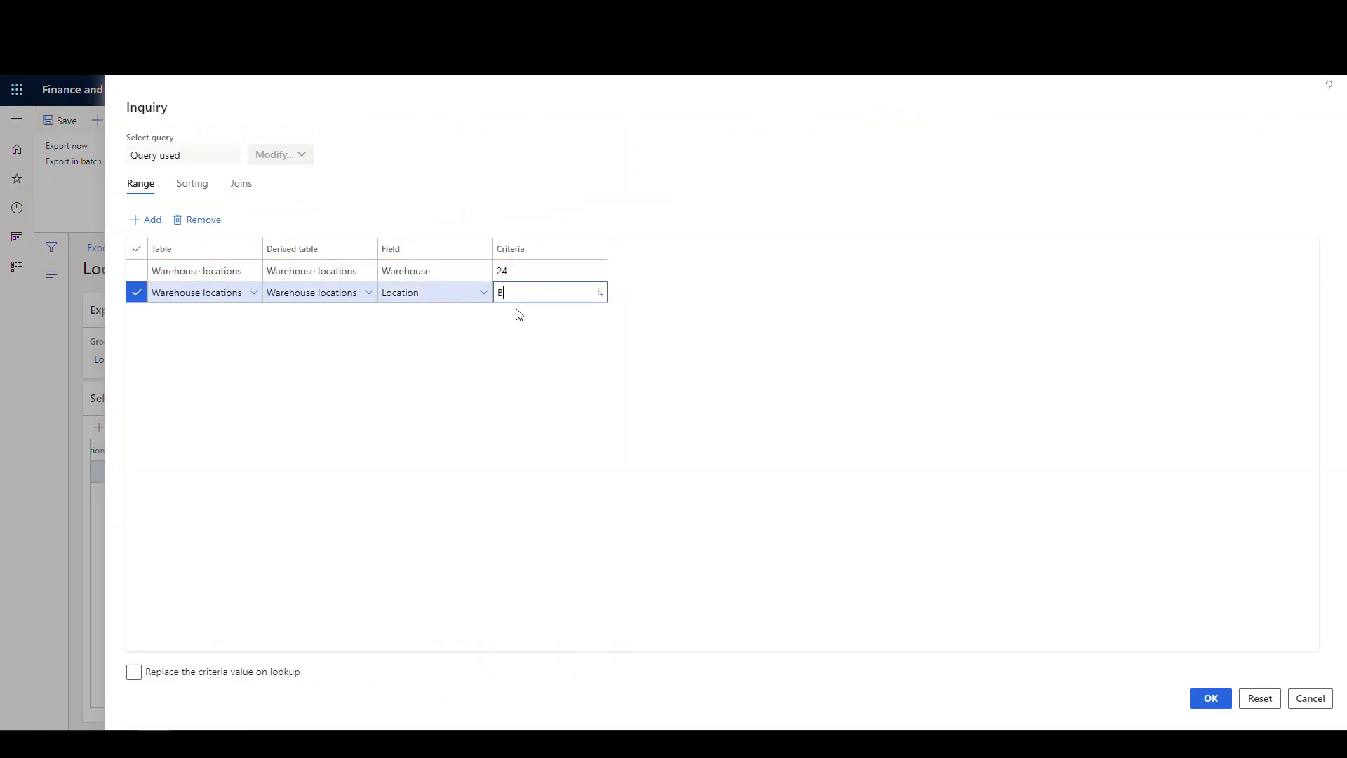
text(ULK-016)
click(1210, 701)
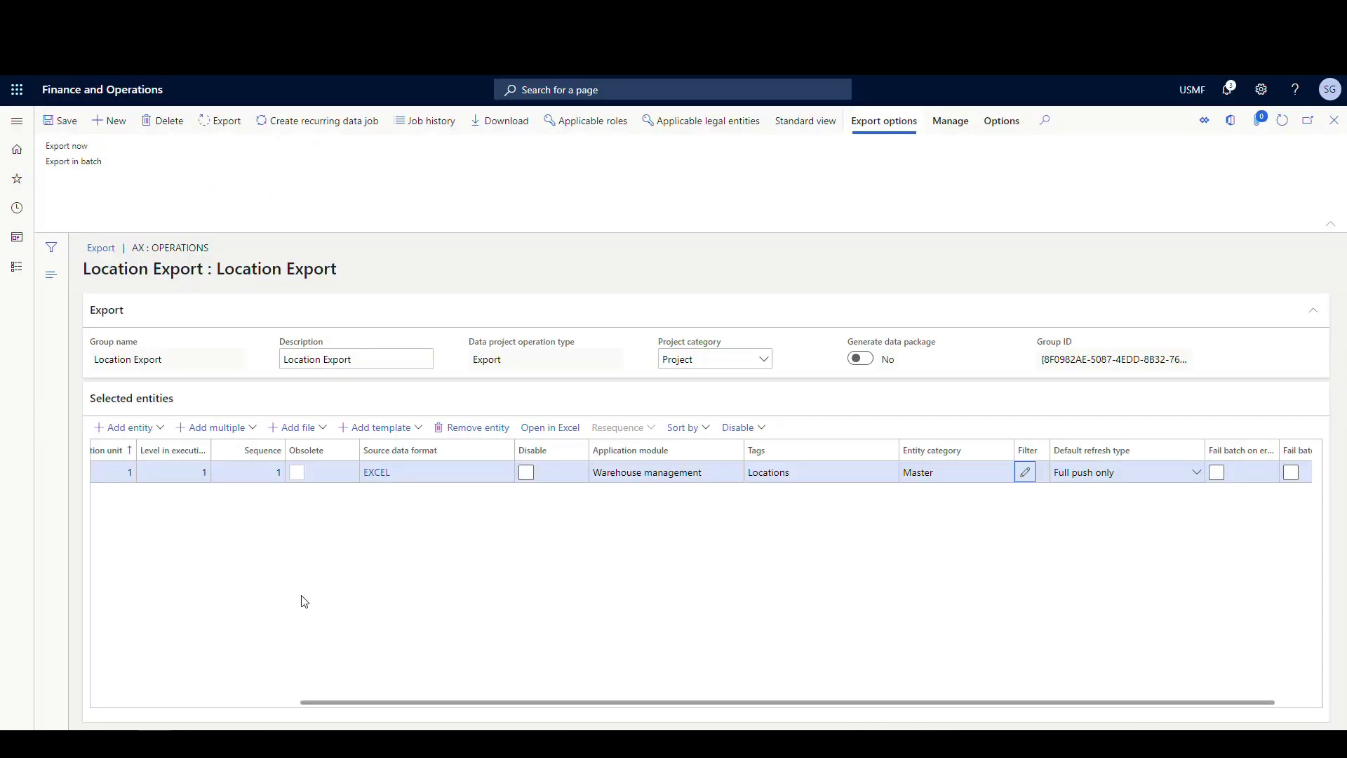
Run the export, confirm one record succeeded, and open the downloaded workbook in Excel.
click(228, 121)
click(806, 391)
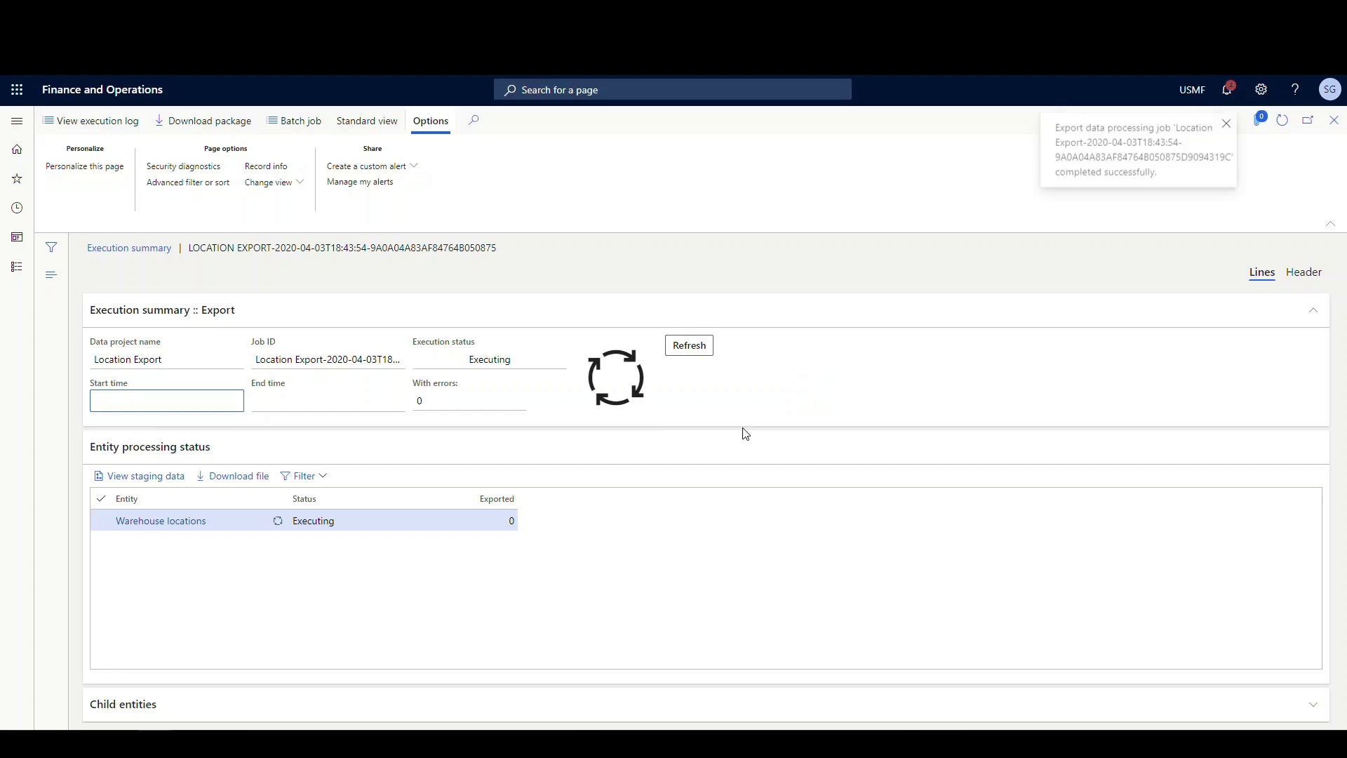
click(703, 361)
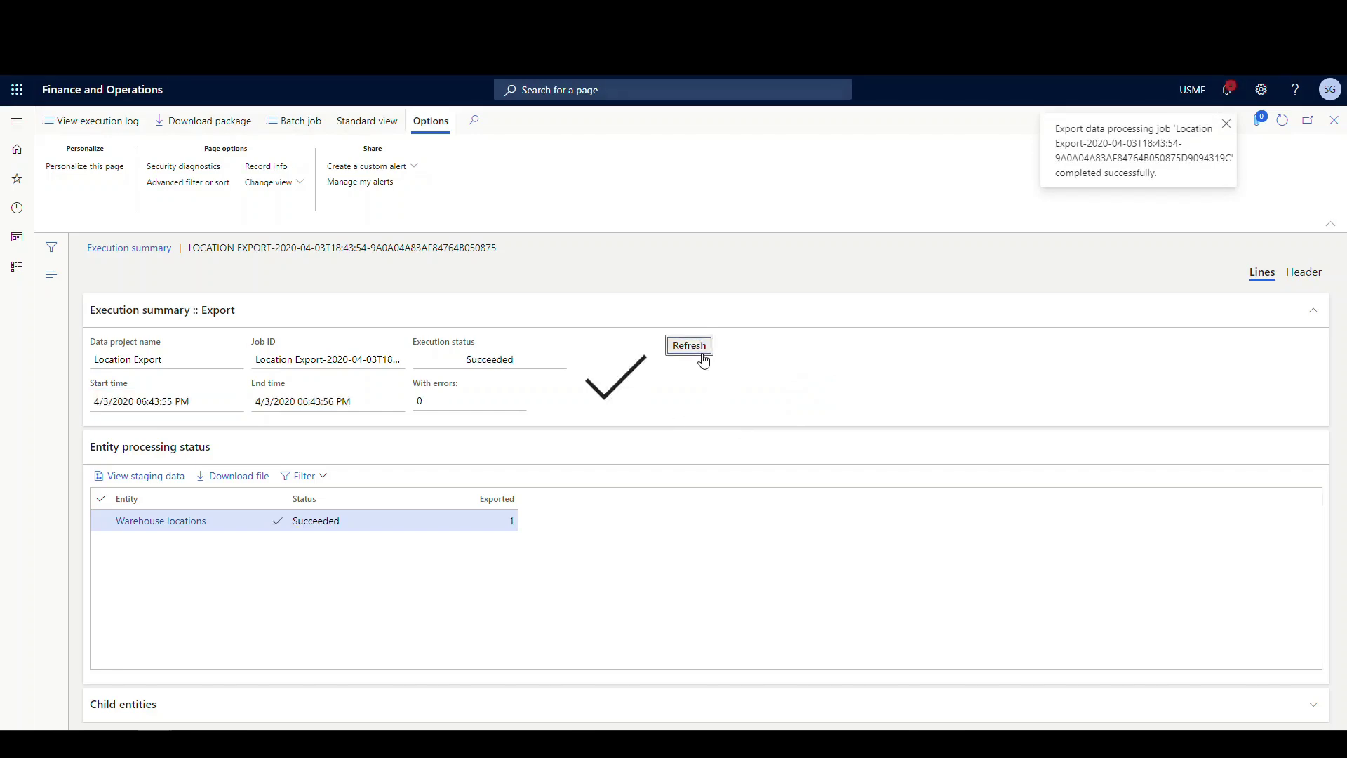
click(222, 476)
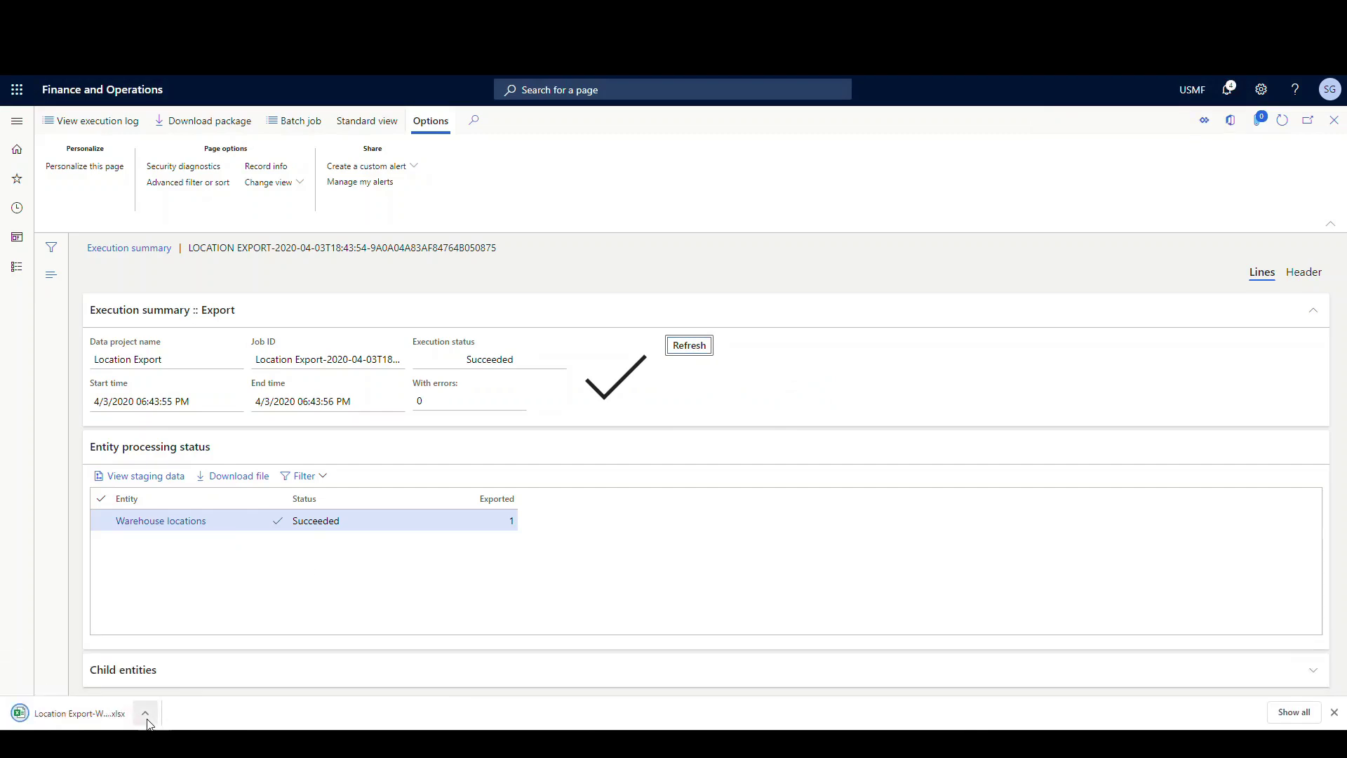
click(94, 714)
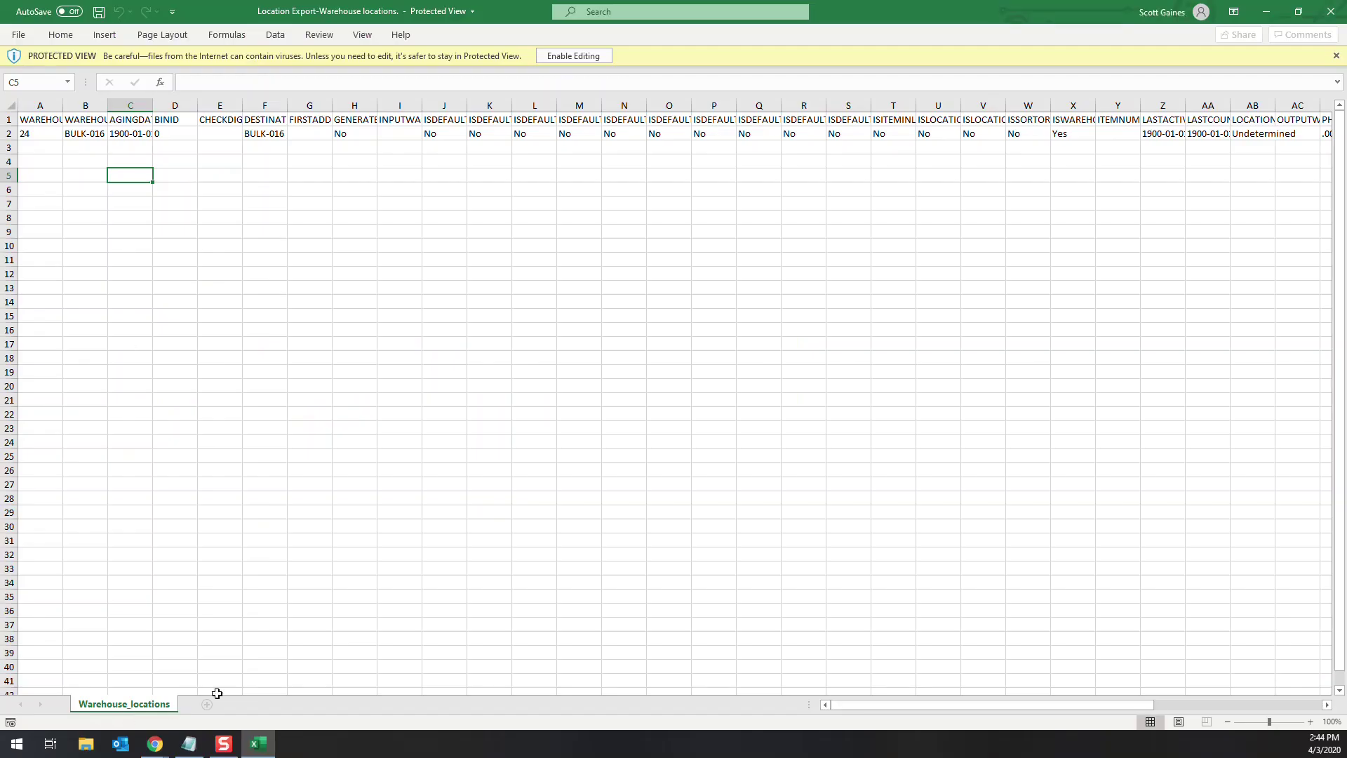
Enable editing and copy row 2's location data into rows 3 to 6.
click(573, 55)
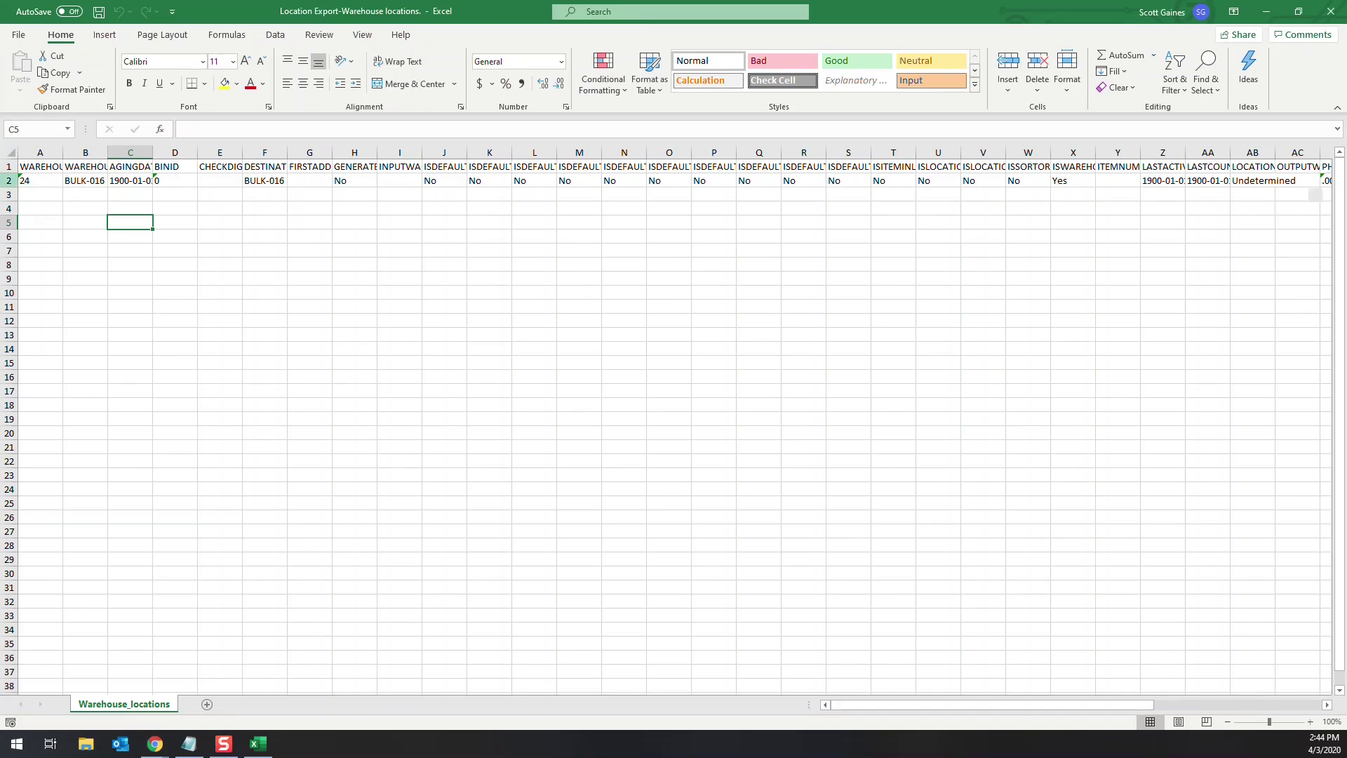
click(10, 181)
right_click(14, 184)
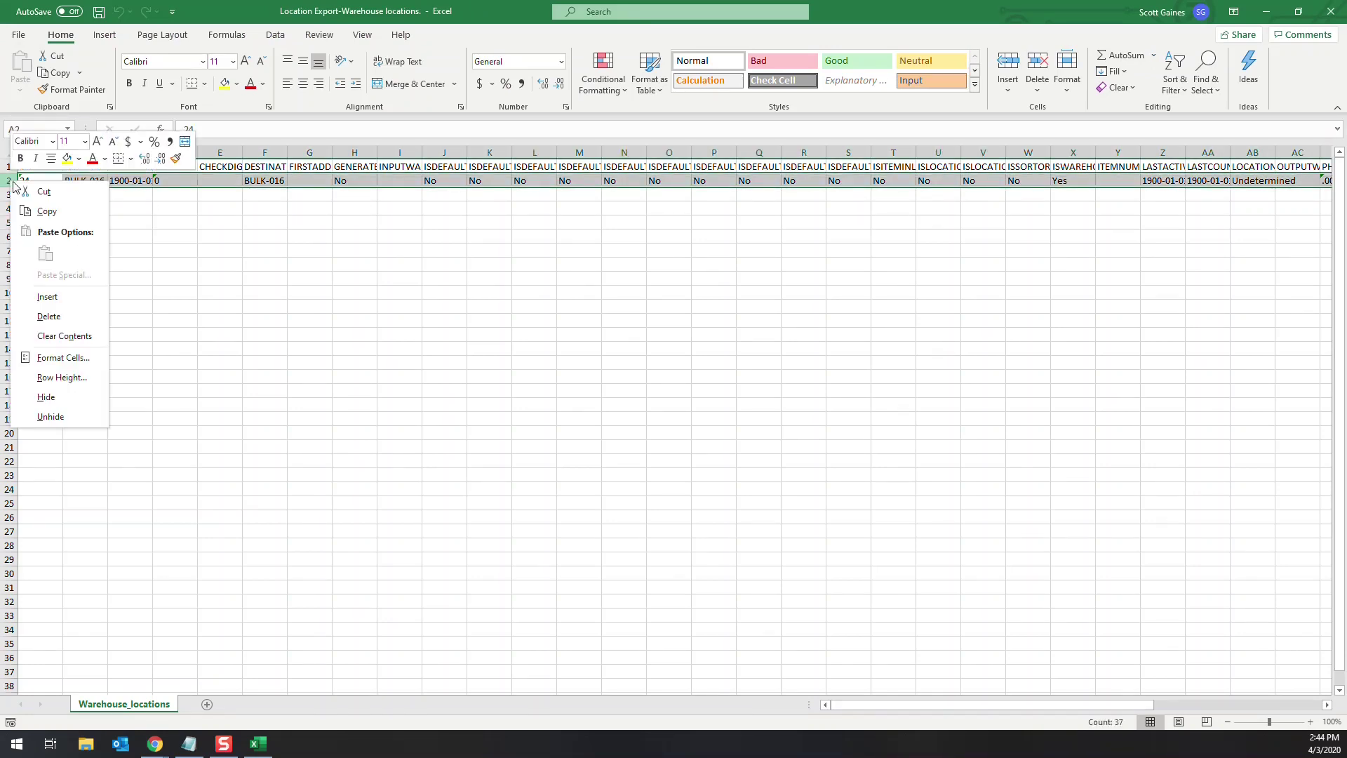
click(47, 212)
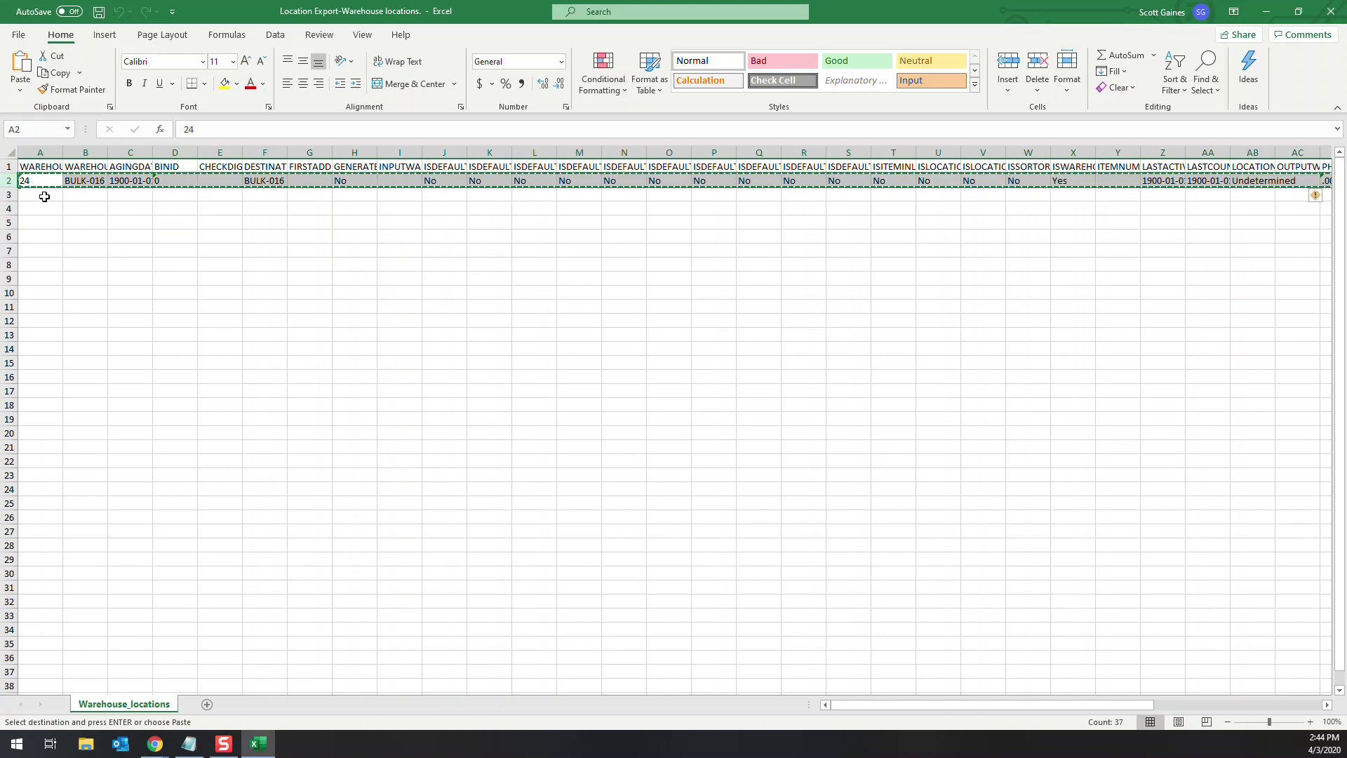
drag(44, 196, 47, 232)
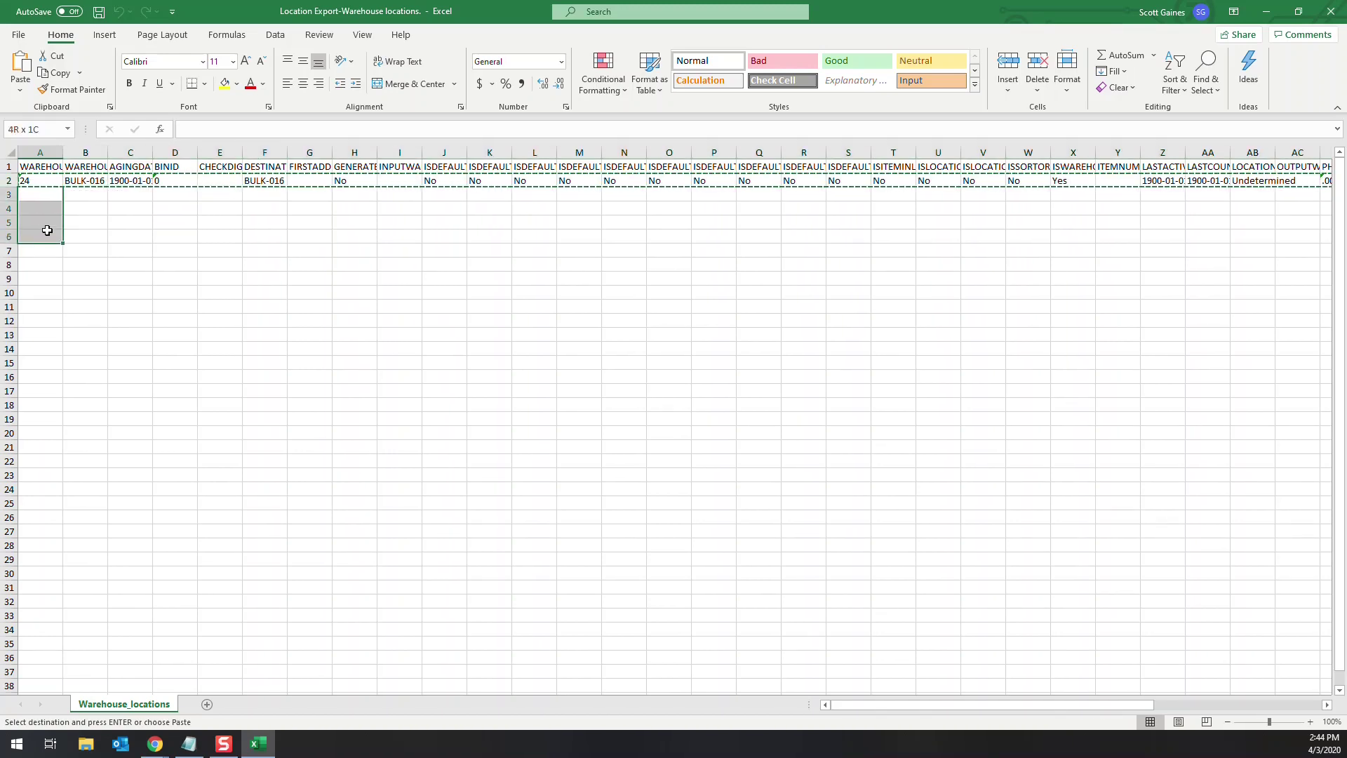
right_click(48, 234)
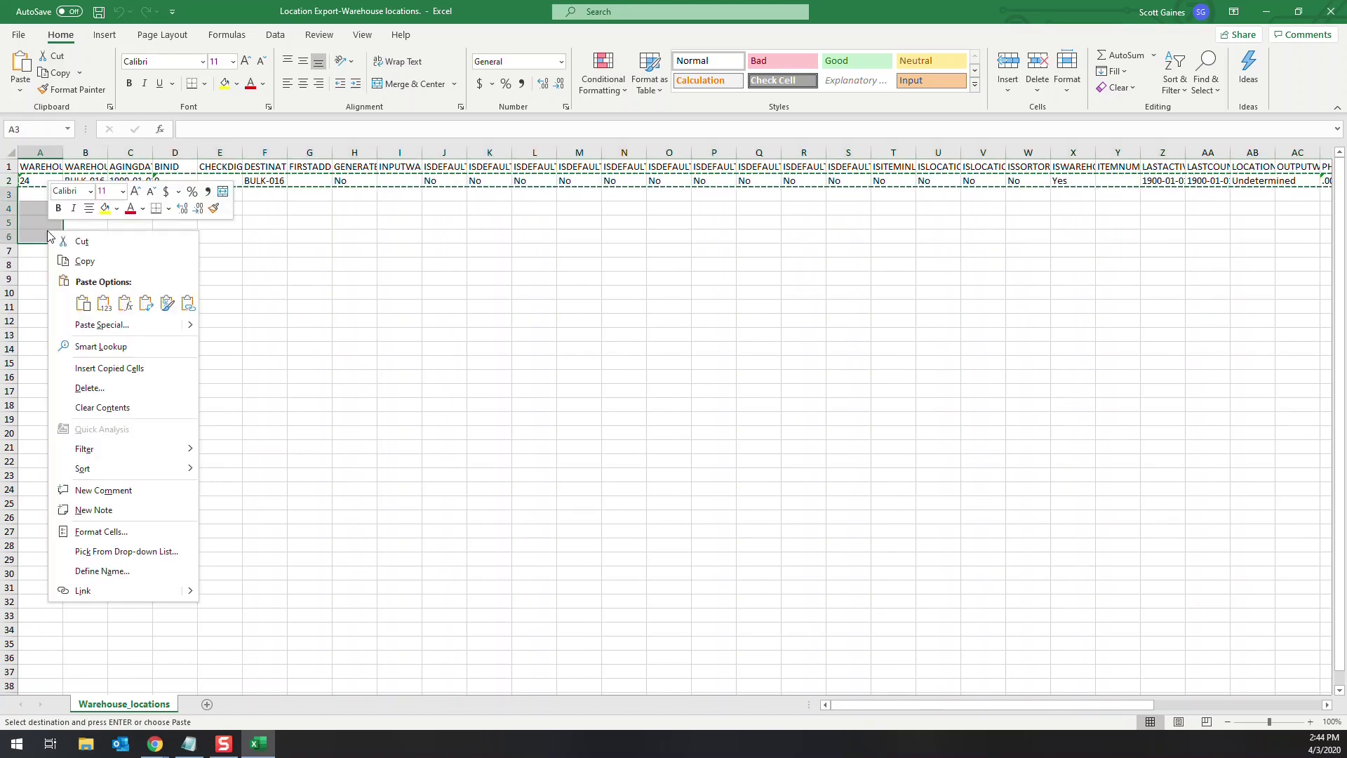
click(81, 304)
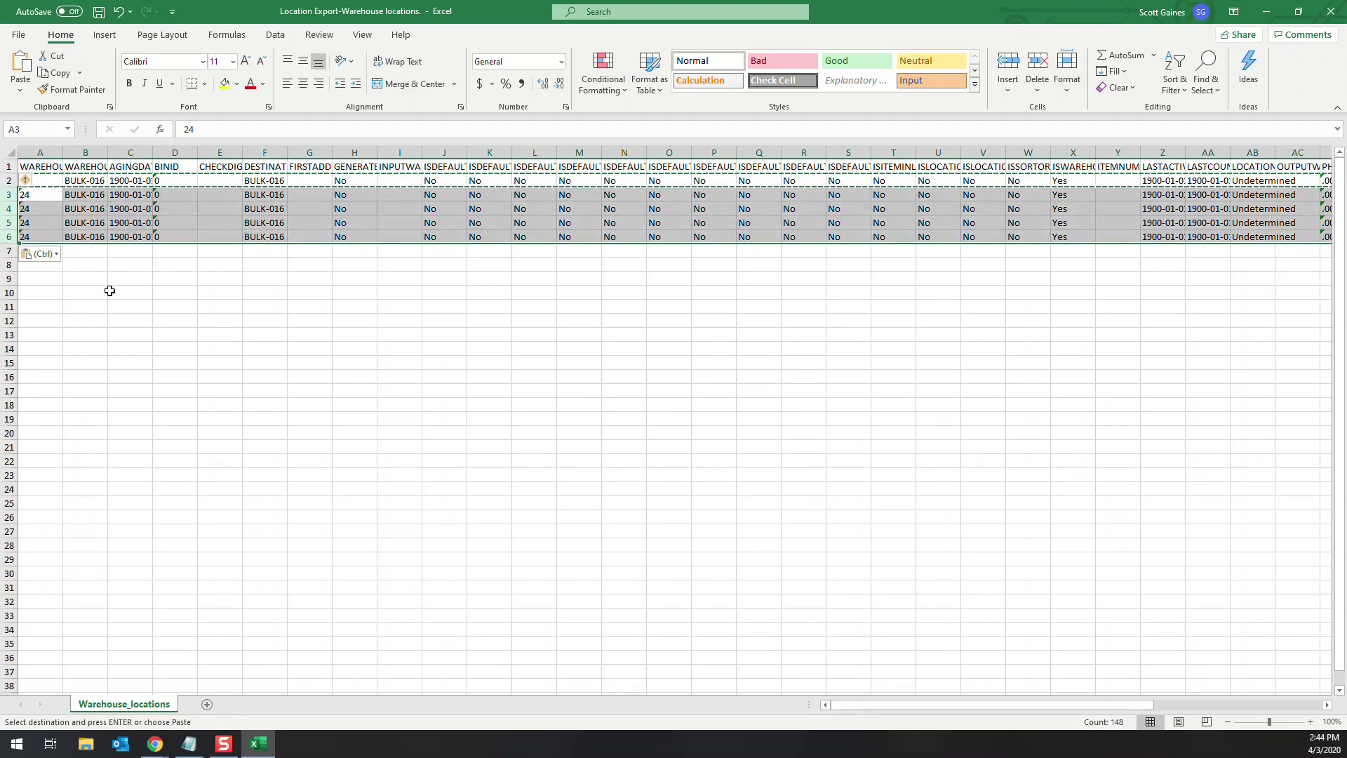
Fill columns B and F down to number the locations BULK-016 through BULK-020.
click(89, 183)
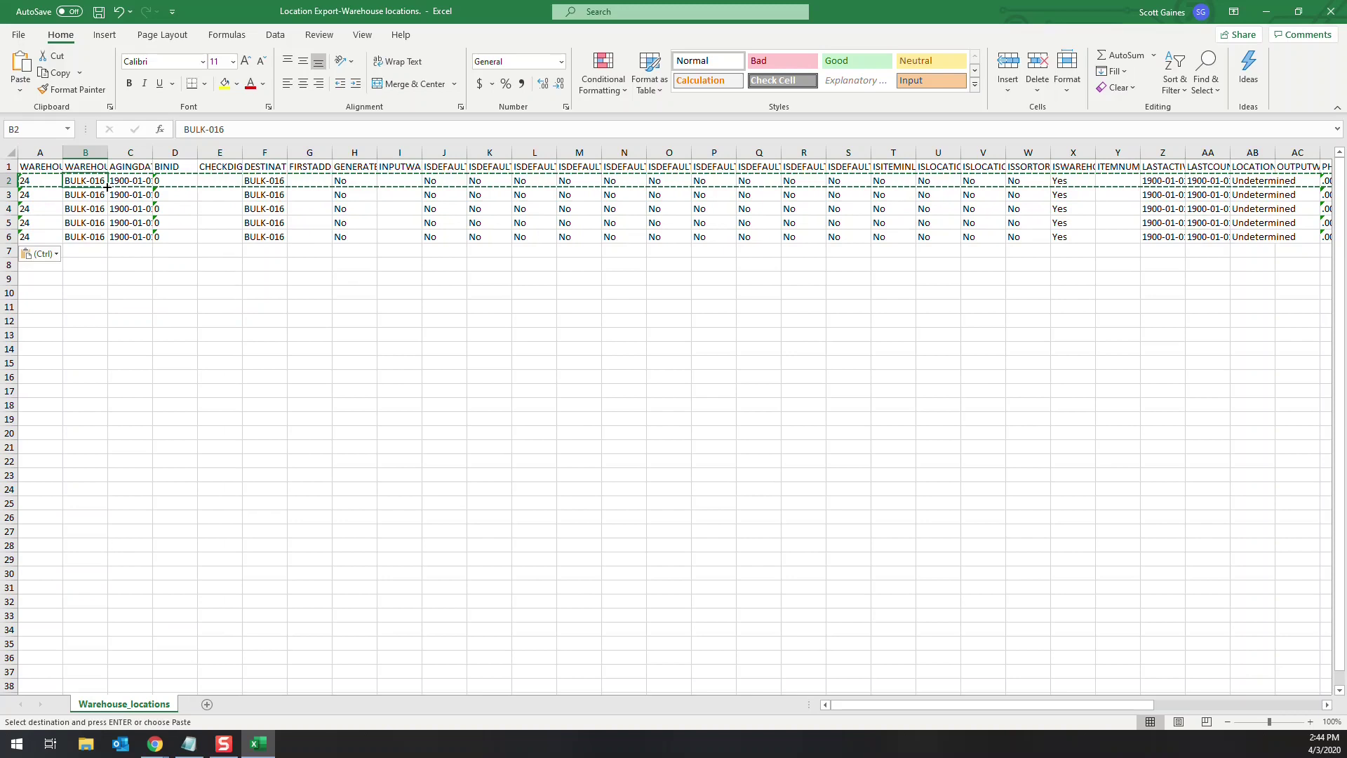
drag(107, 187, 111, 241)
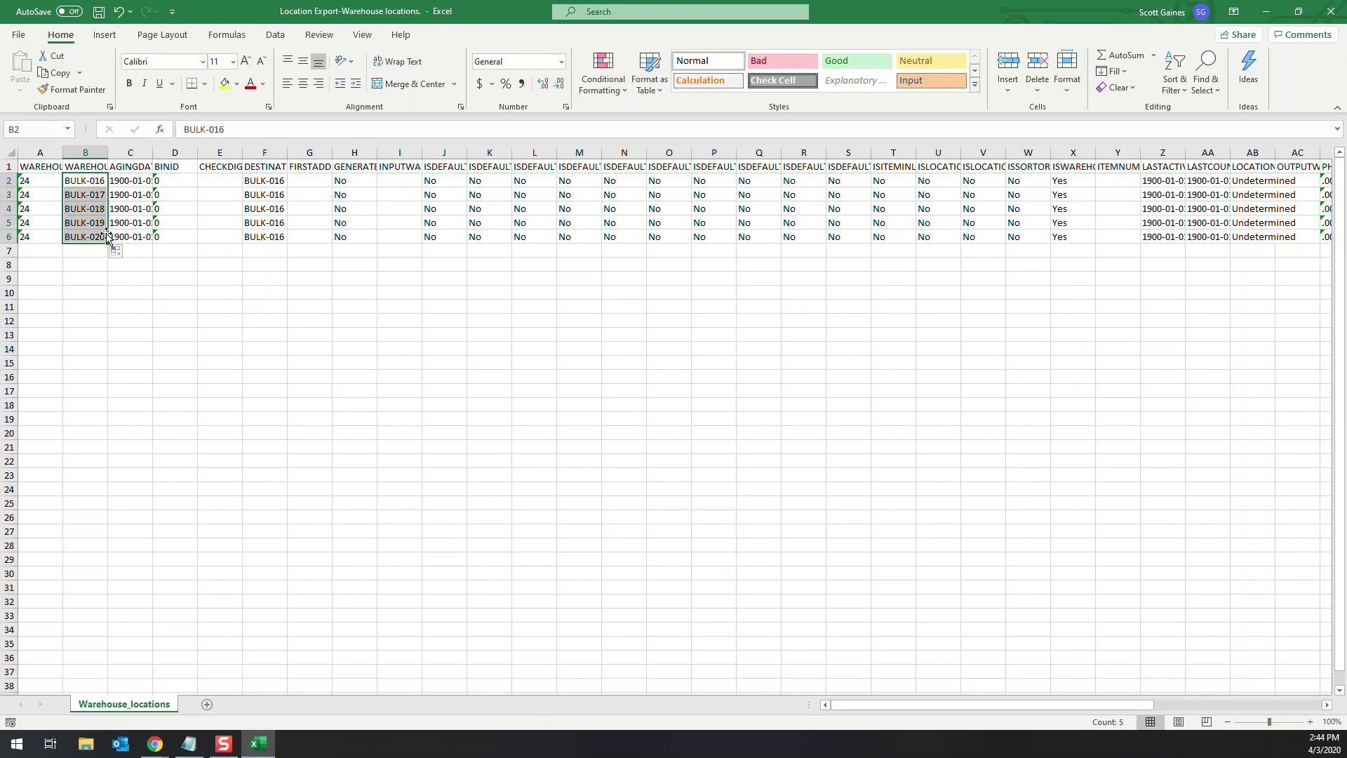
click(266, 181)
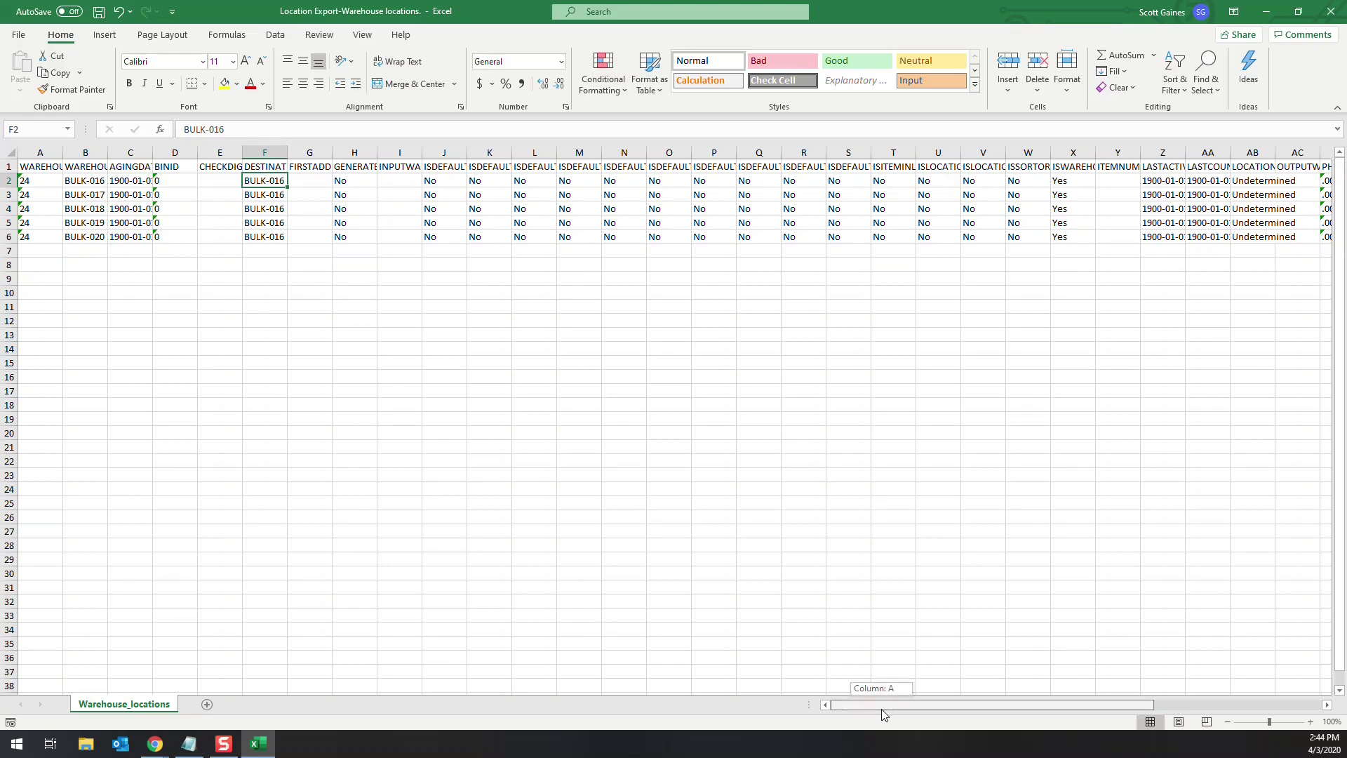
mouse_move(884, 713)
mouse_down()
mouse_move(916, 704)
mouse_move(1076, 726)
mouse_move(867, 727)
mouse_up()
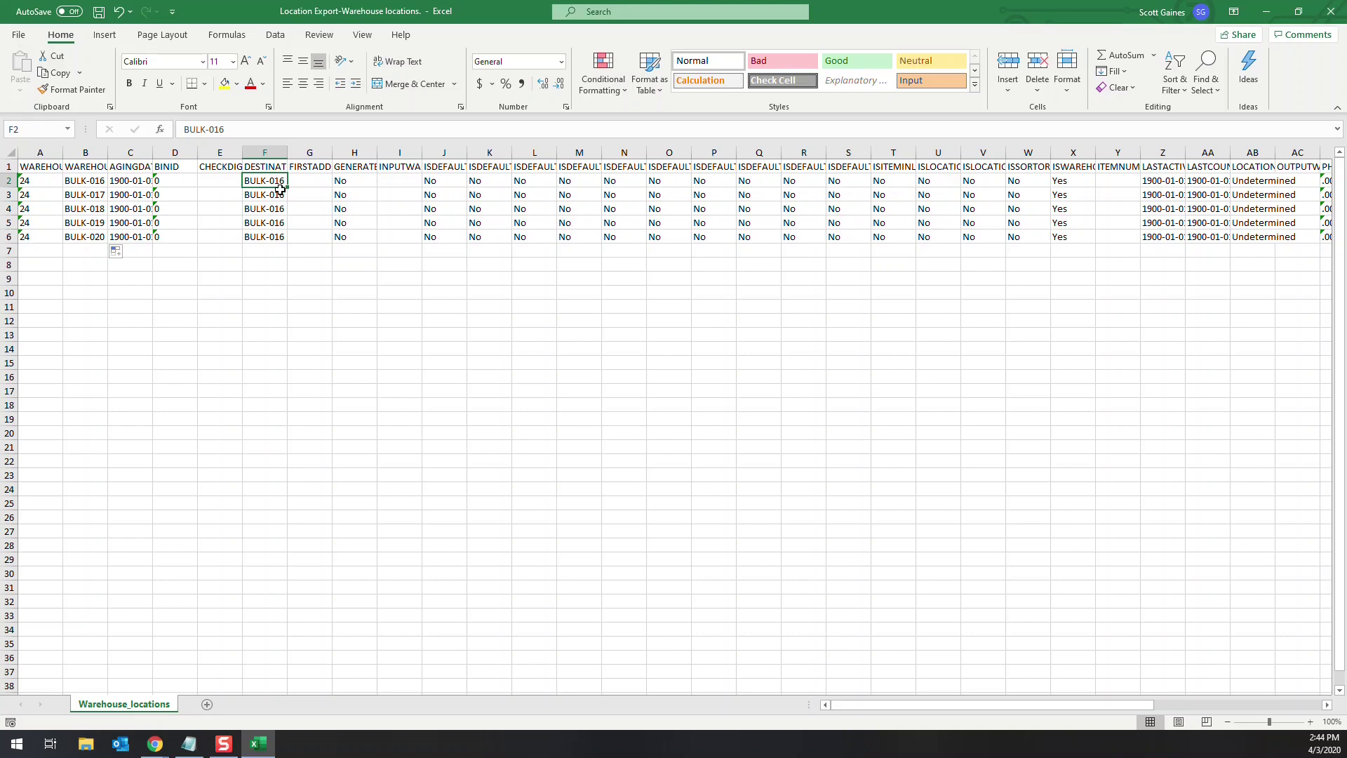
drag(288, 188, 290, 242)
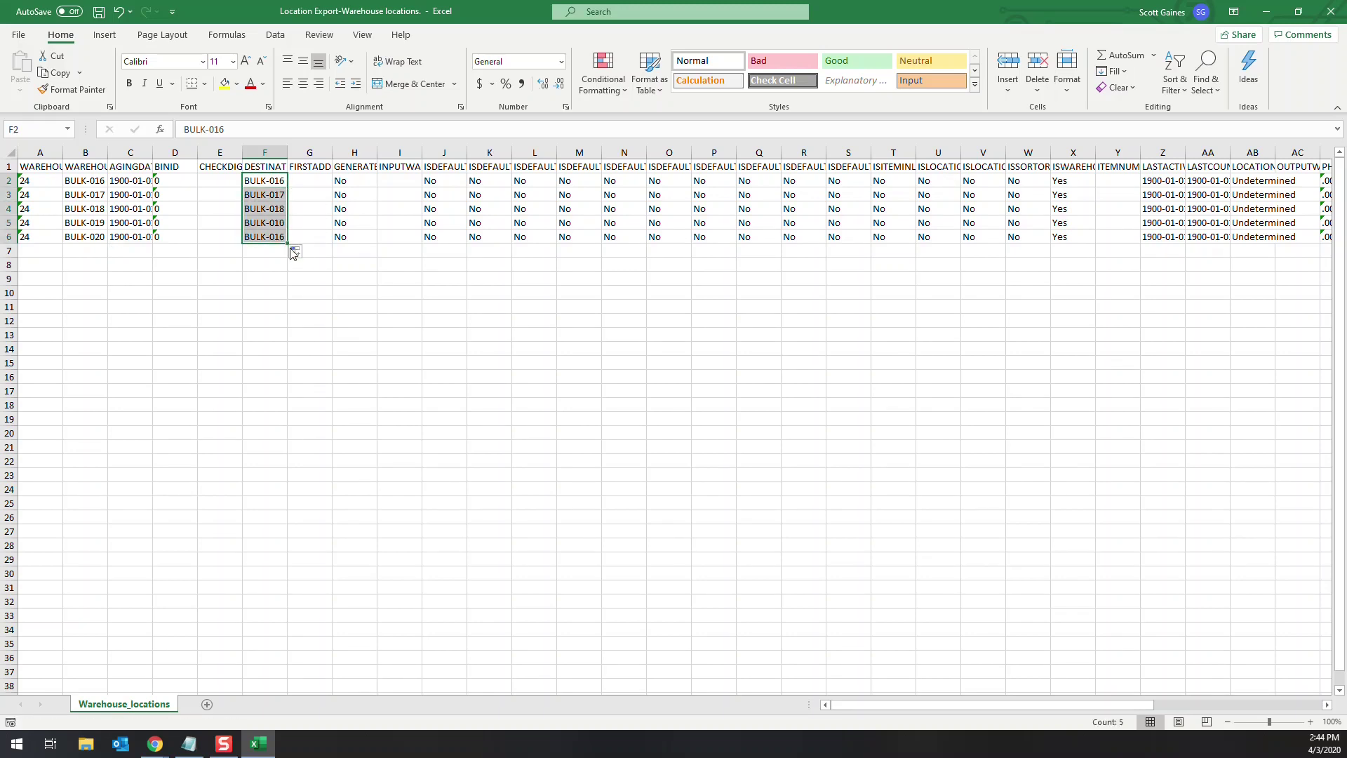
Delete the original BULK-016 row, leaving BULK-017 to BULK-020.
key(shift+space)
right_click(10, 169)
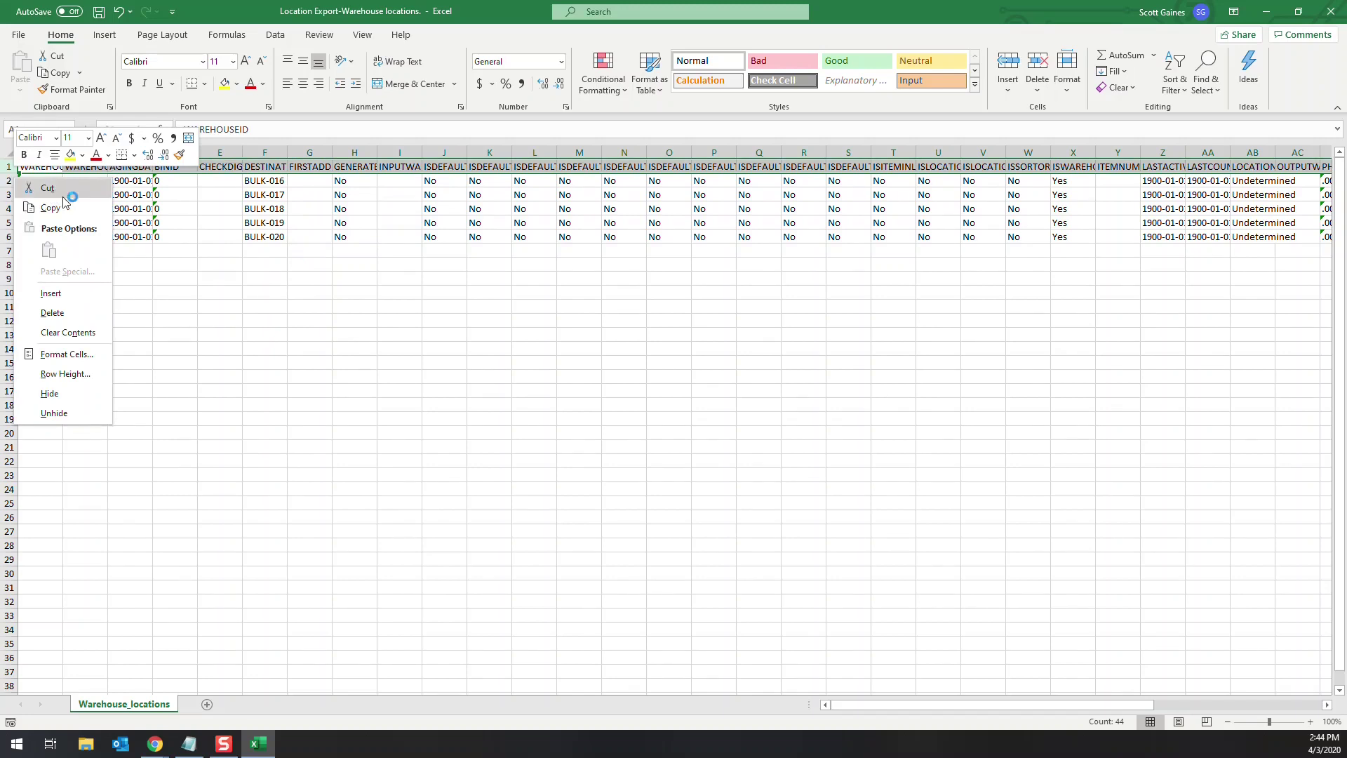
key(Escape)
click(9, 181)
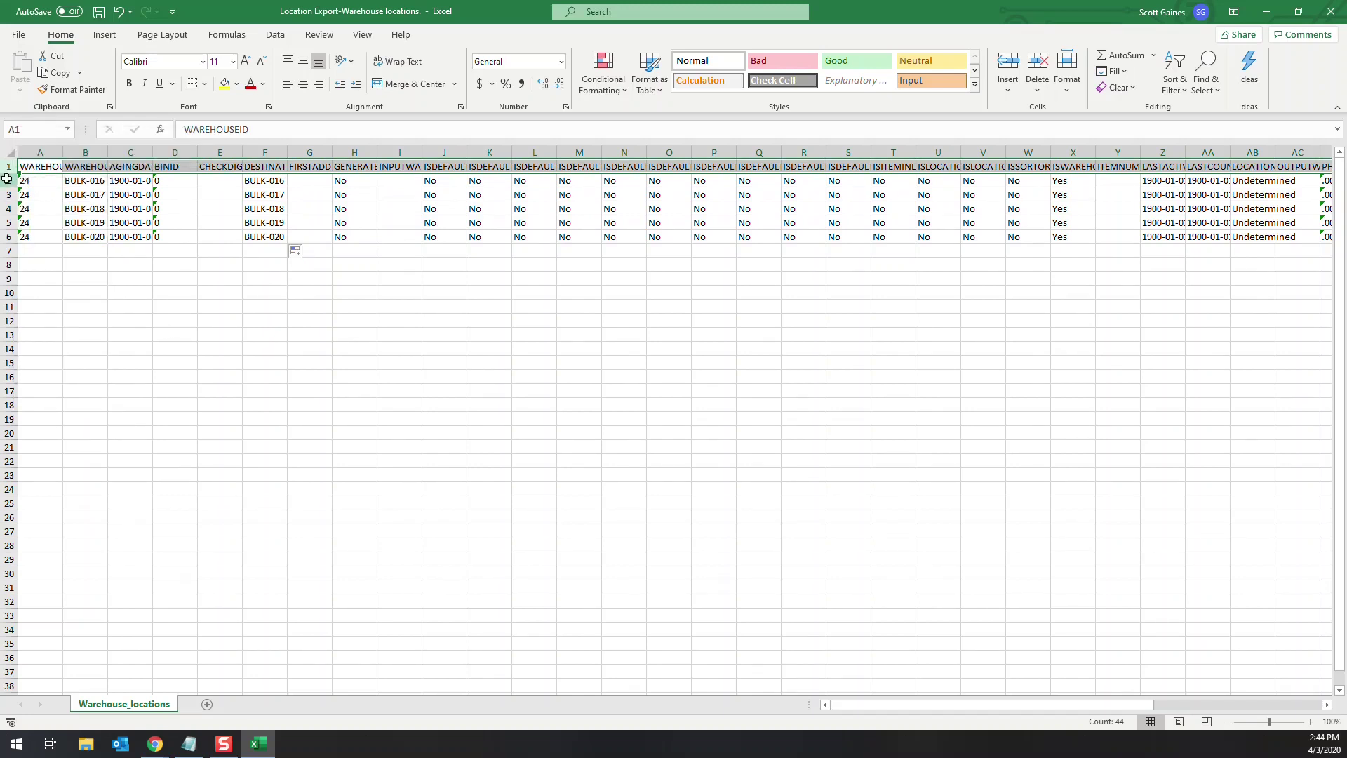
right_click(10, 181)
click(73, 309)
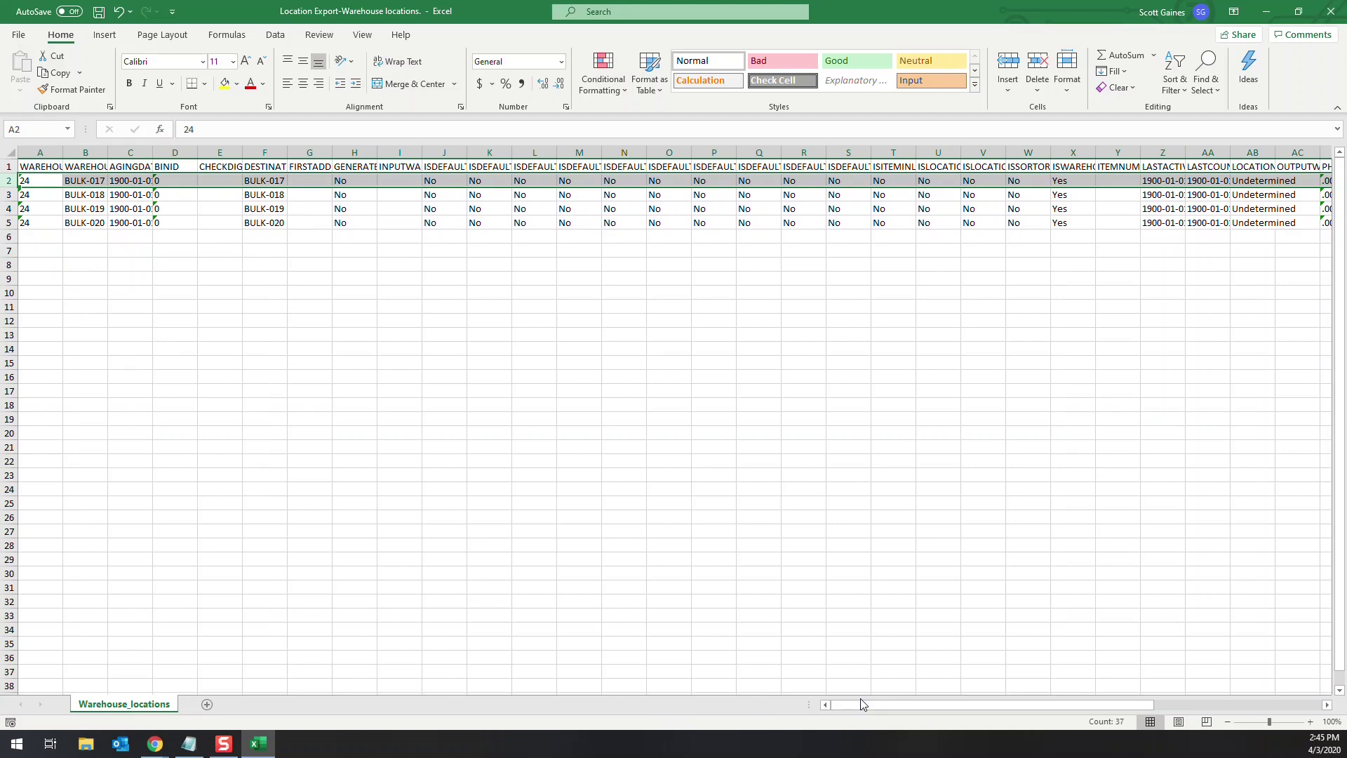
Autofit column AP and check the WAREHOUSELOCATIONPROFILEID values of the rows.
drag(921, 713, 1131, 708)
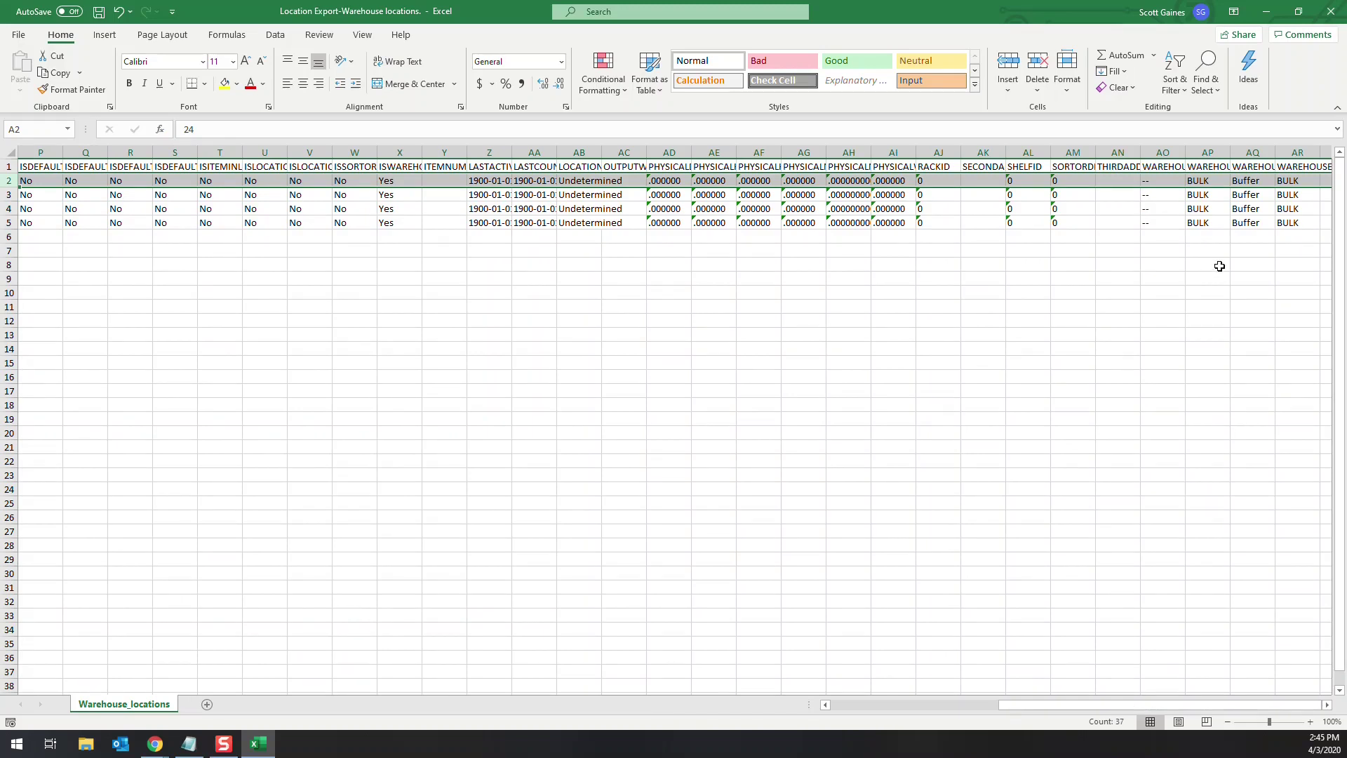
double_click(1232, 154)
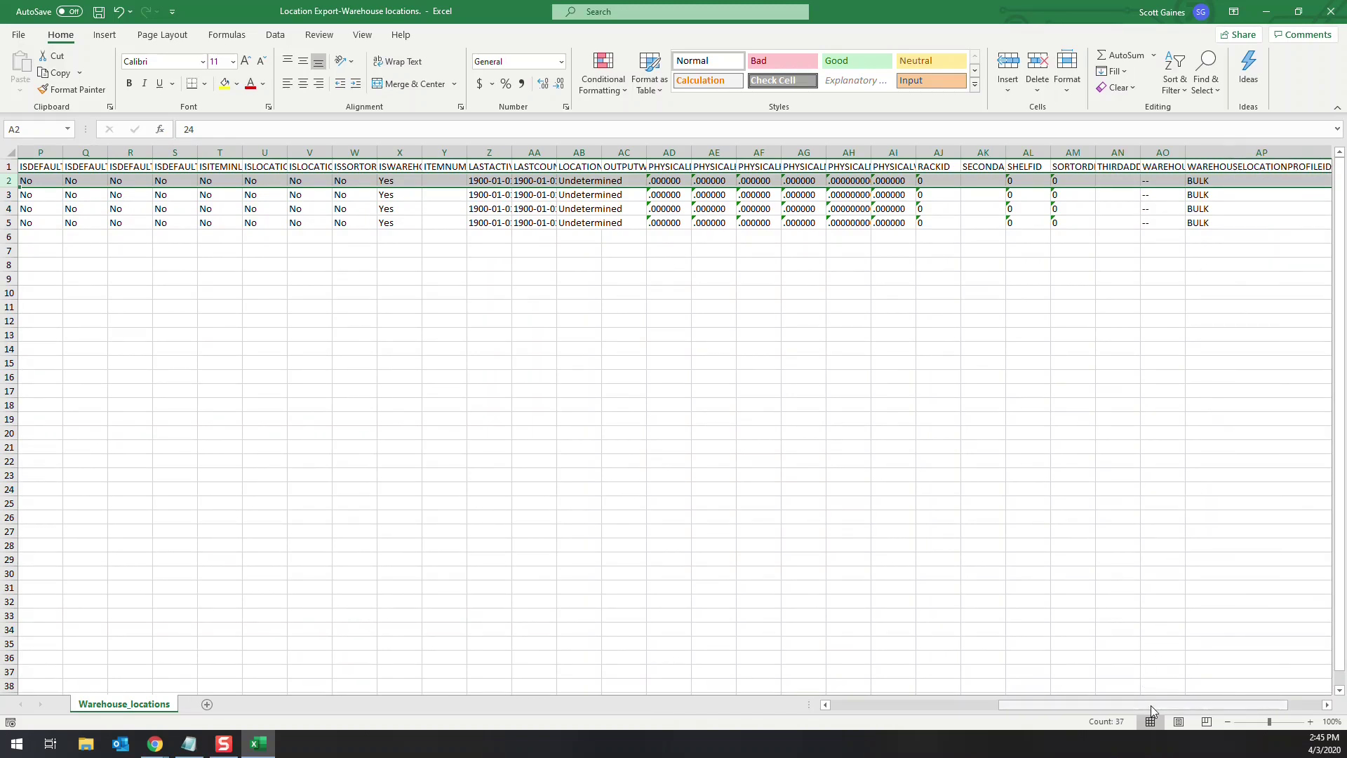
drag(1151, 705, 1224, 692)
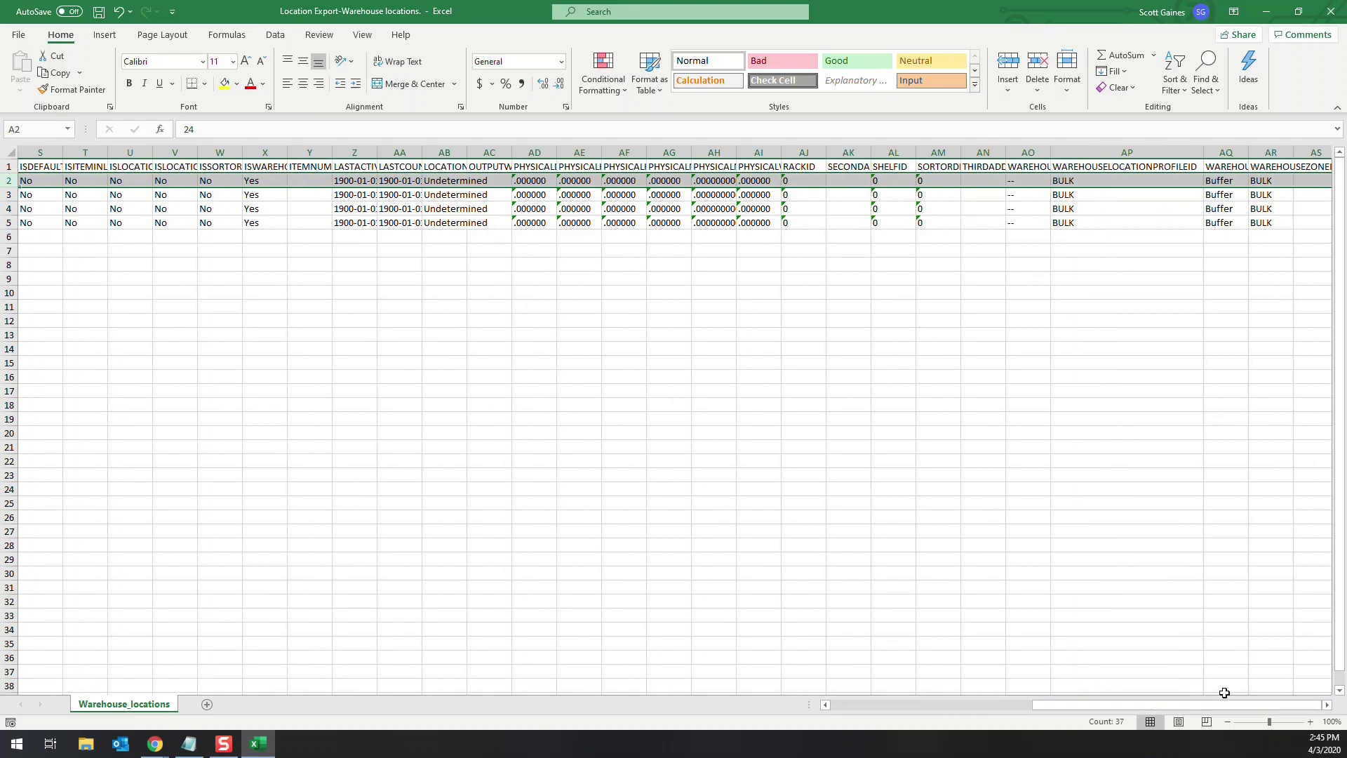
click(1086, 194)
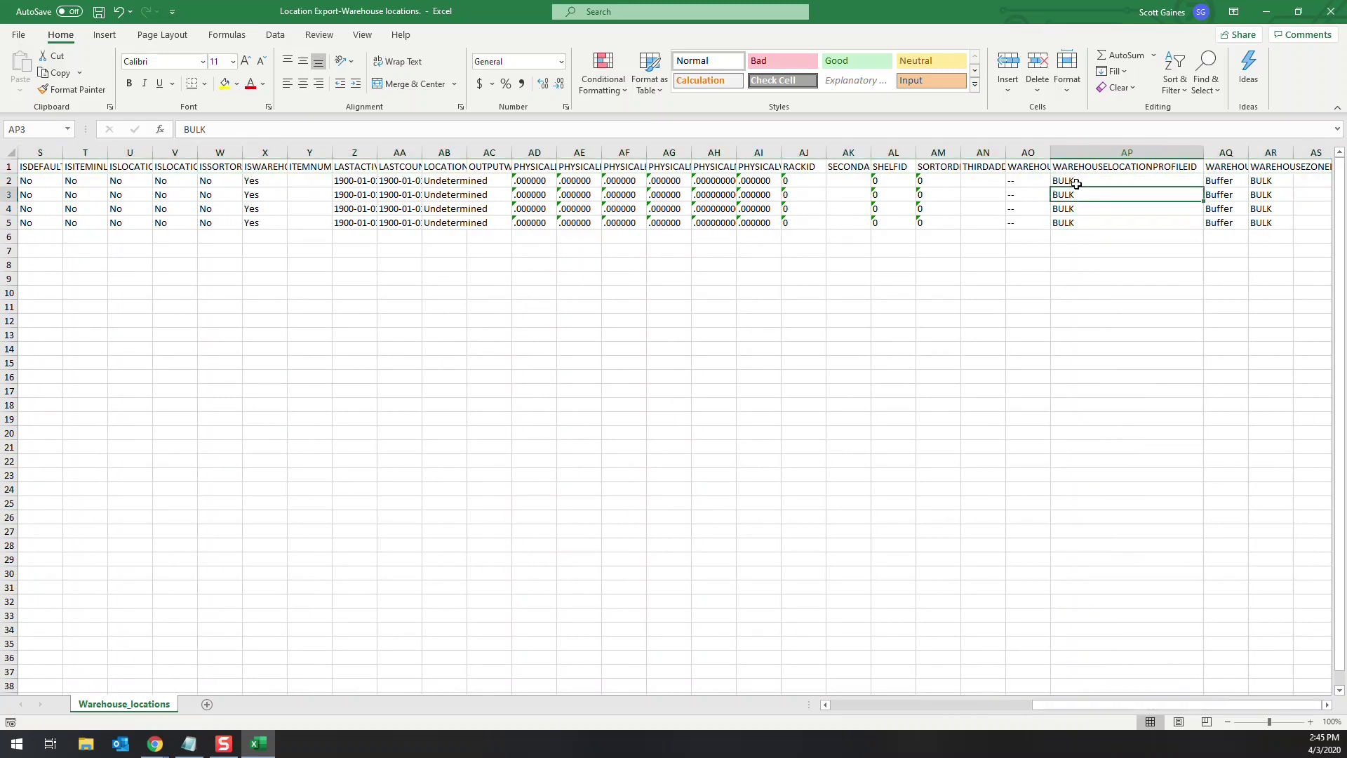
click(1076, 184)
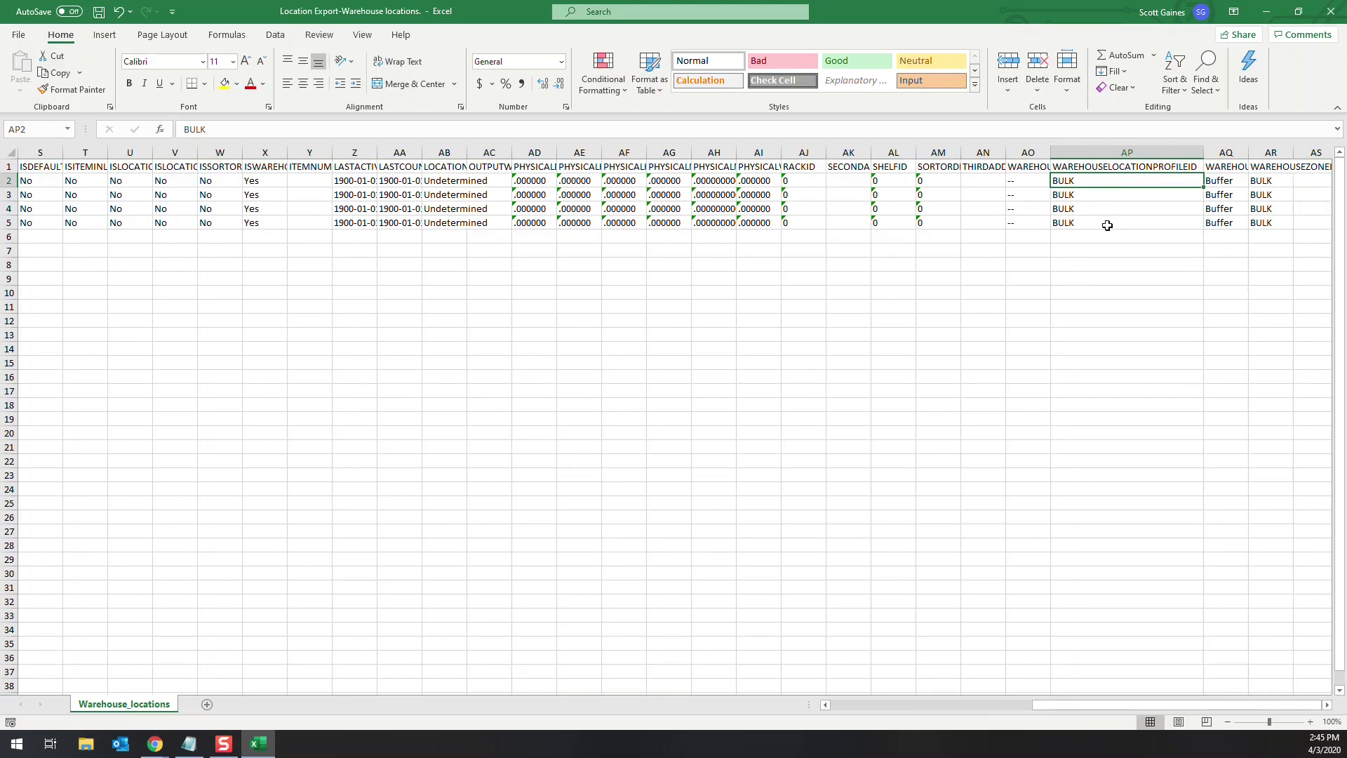
drag(1084, 706, 848, 712)
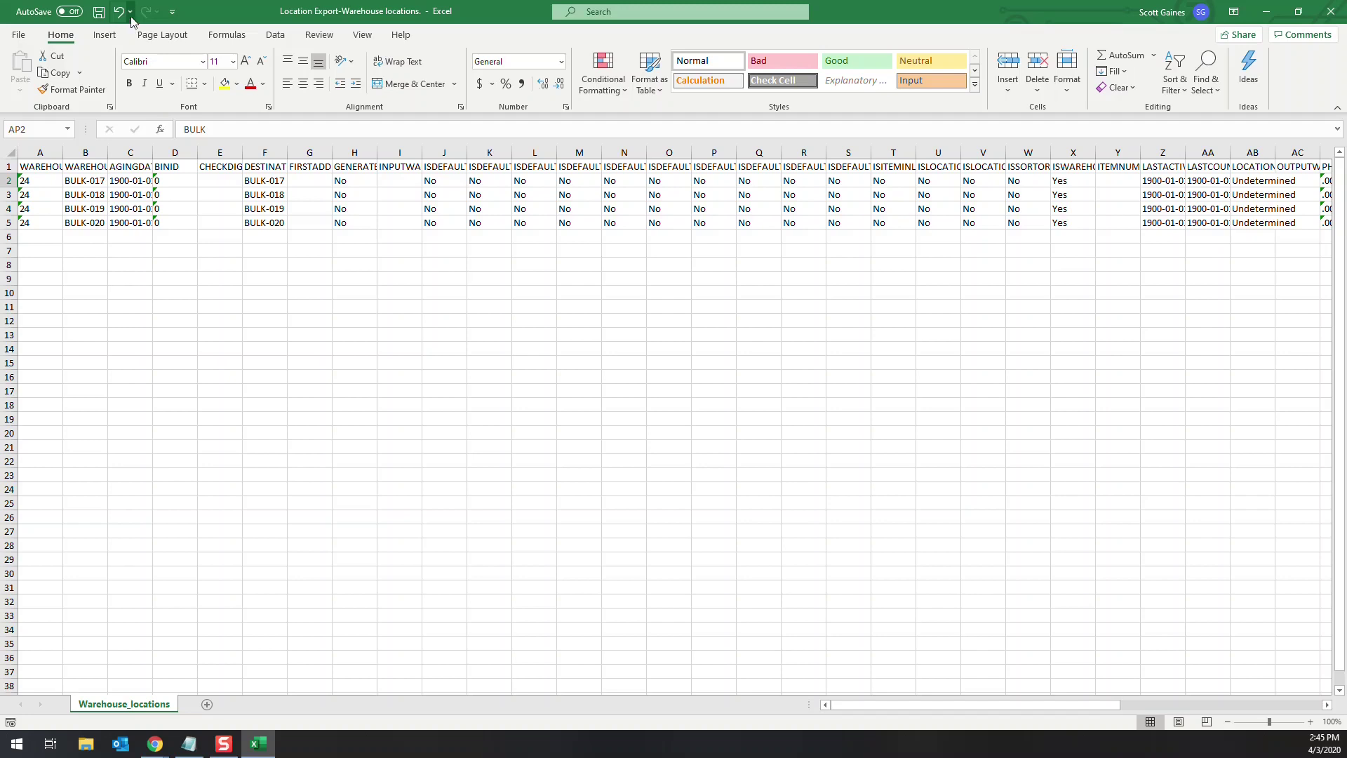
Save the workbook to the Desktop as Location Import, replacing the existing file.
click(19, 36)
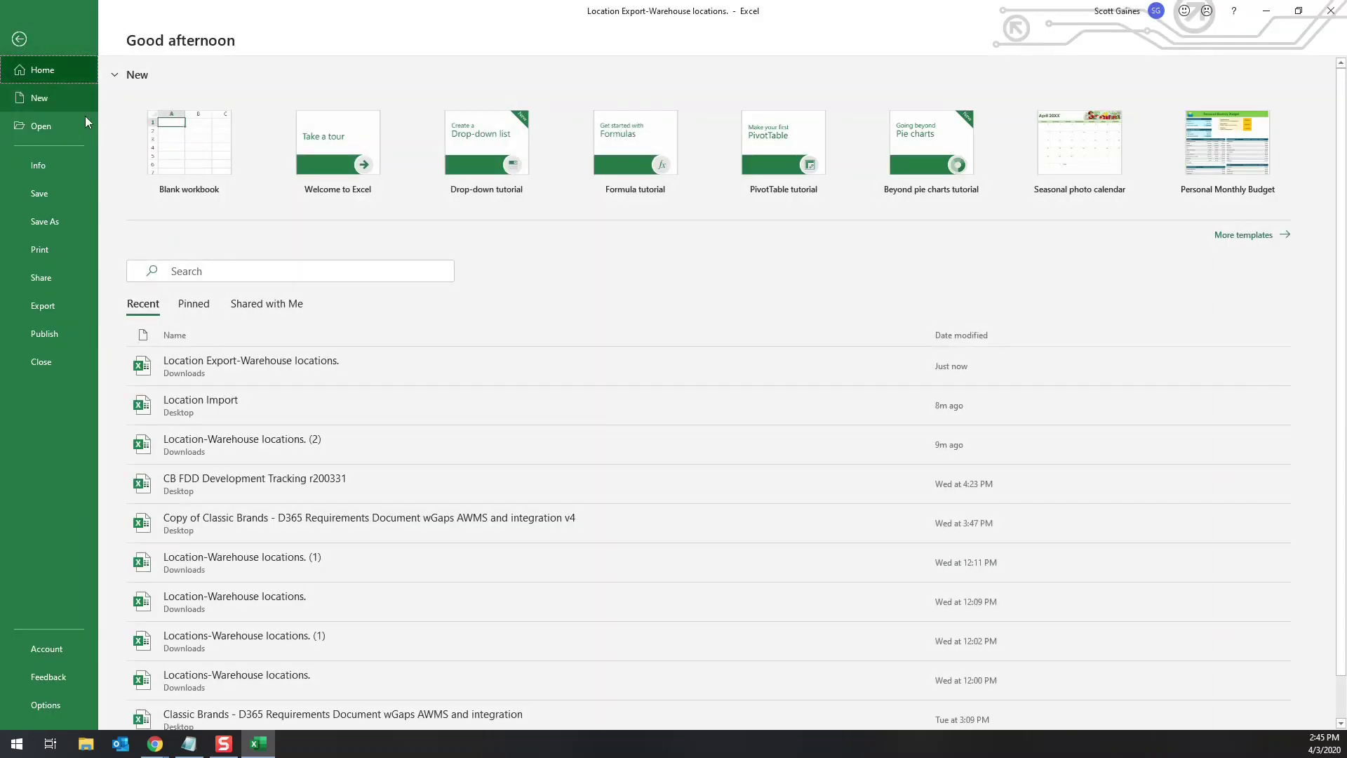
click(49, 222)
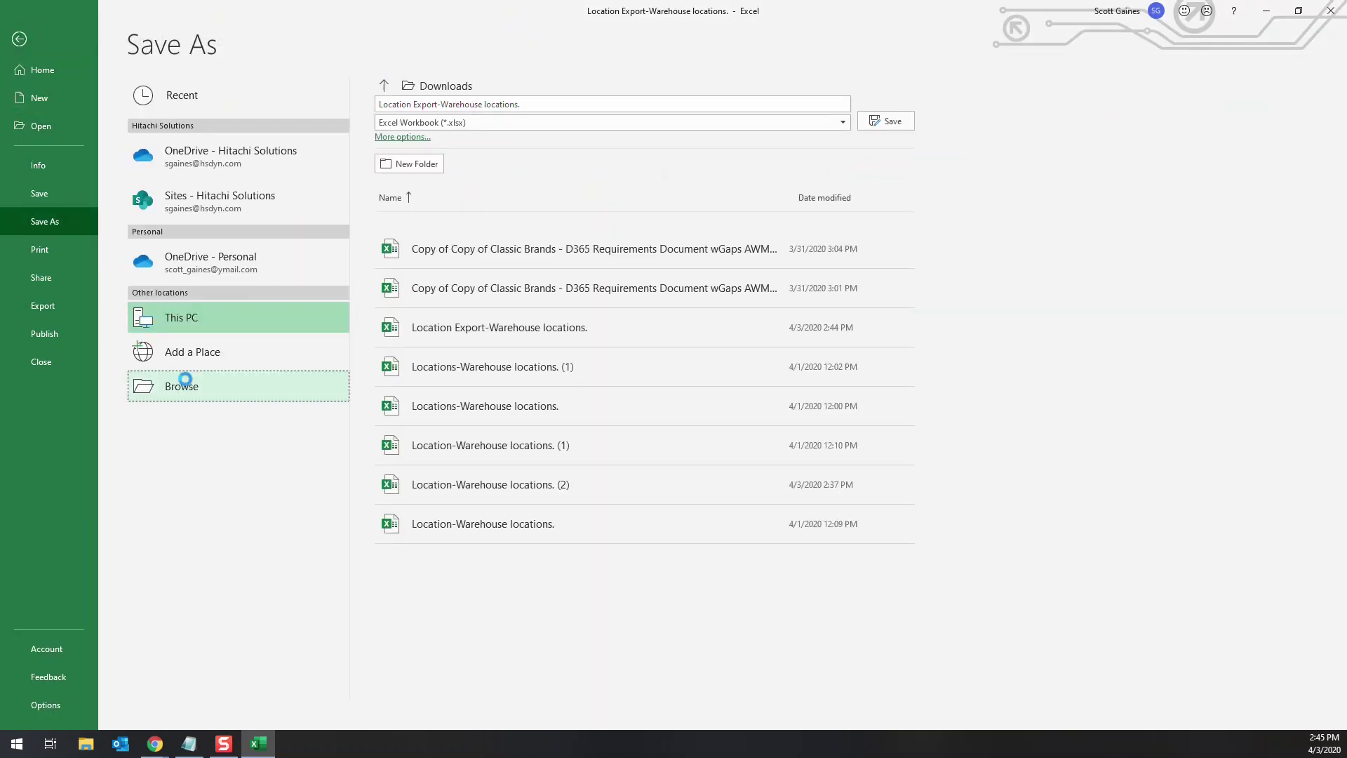
click(181, 385)
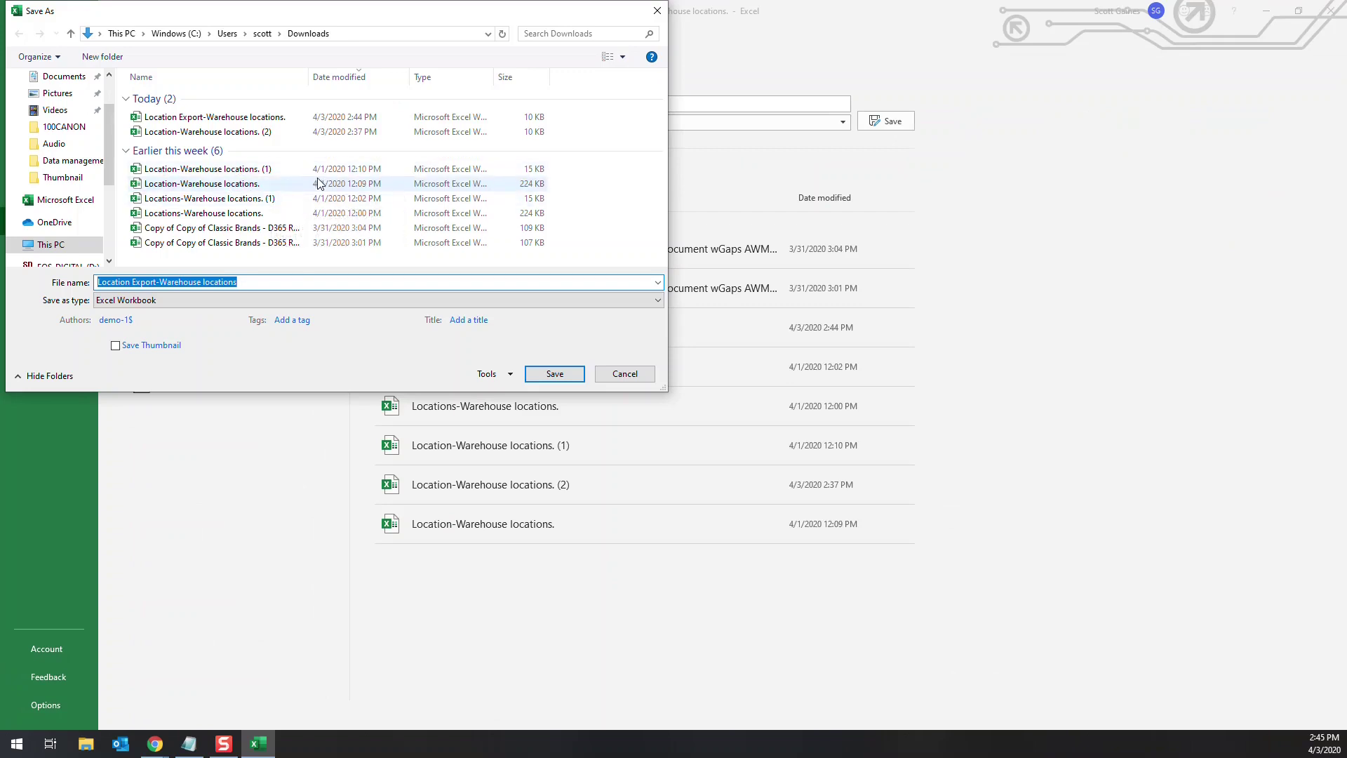
scroll(111, 129, up, 2)
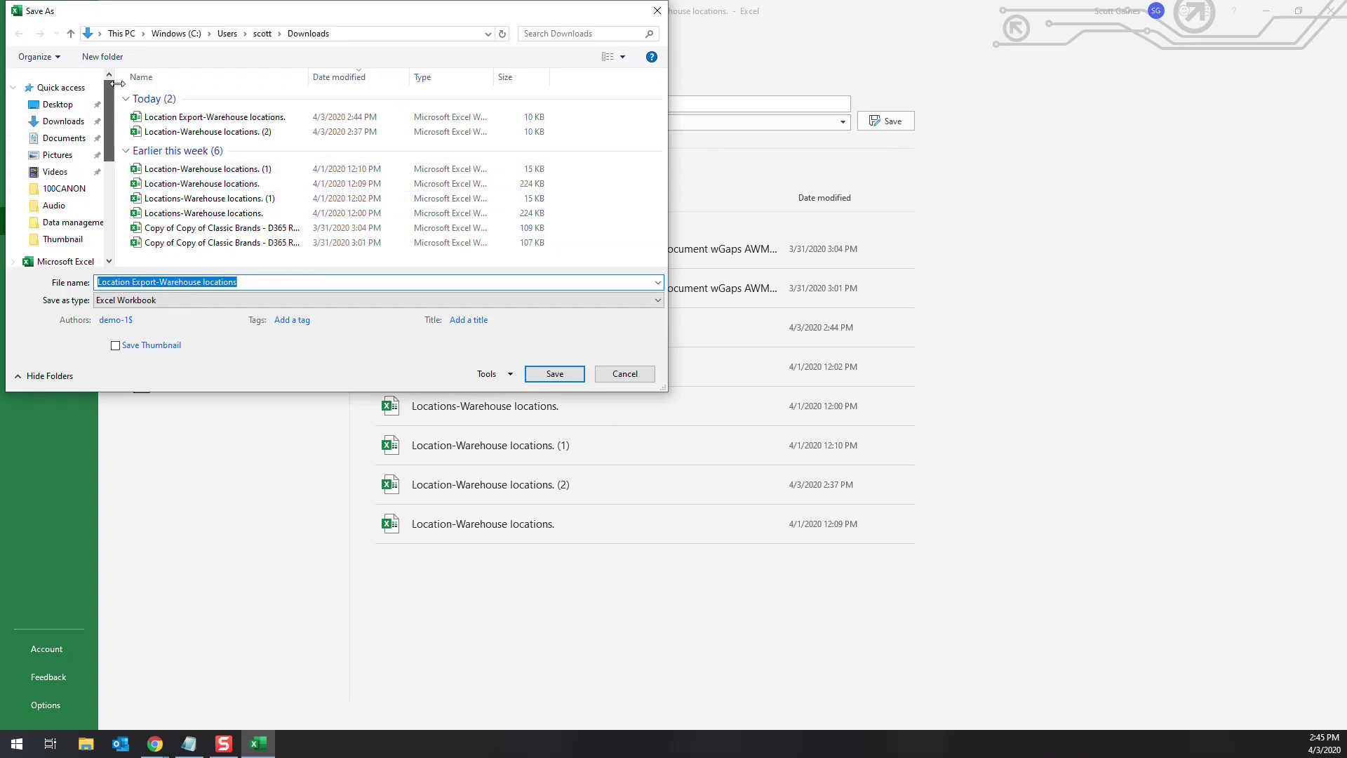
click(56, 104)
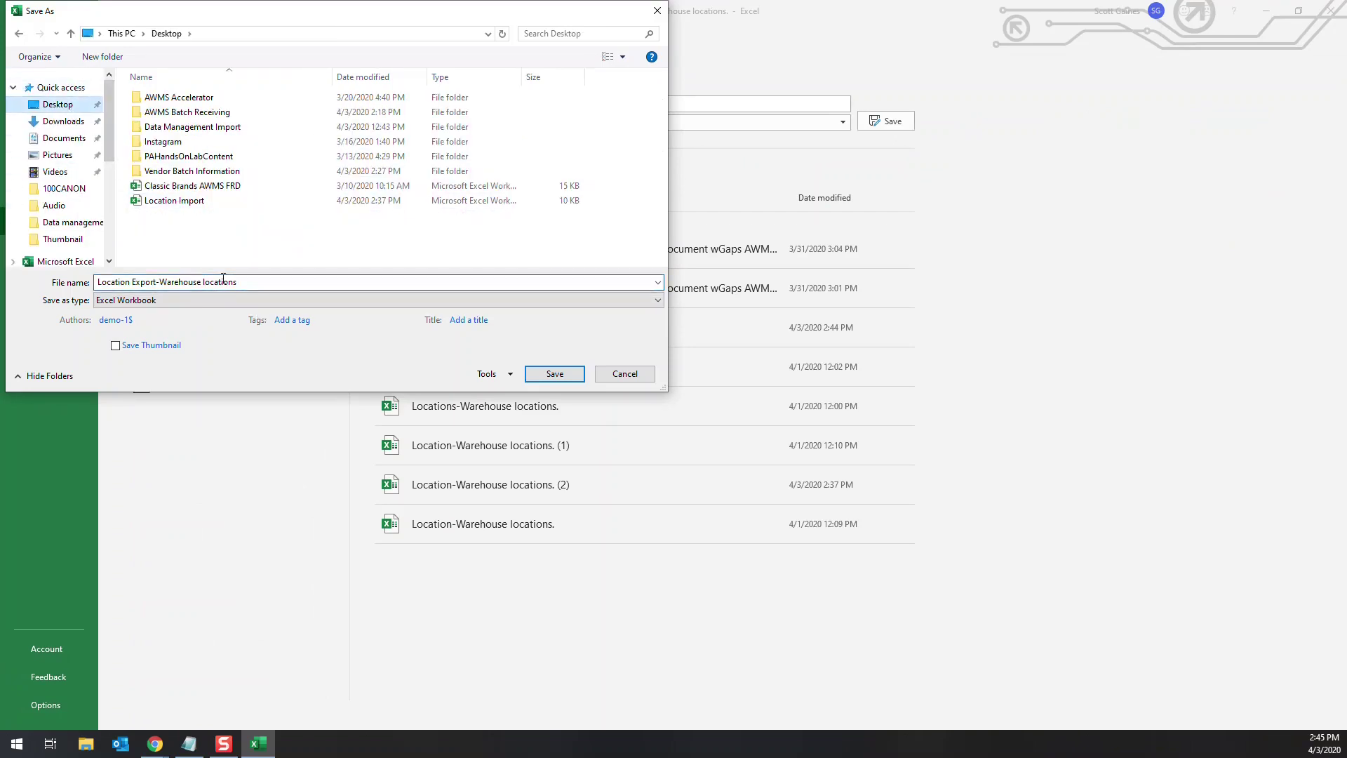
click(185, 204)
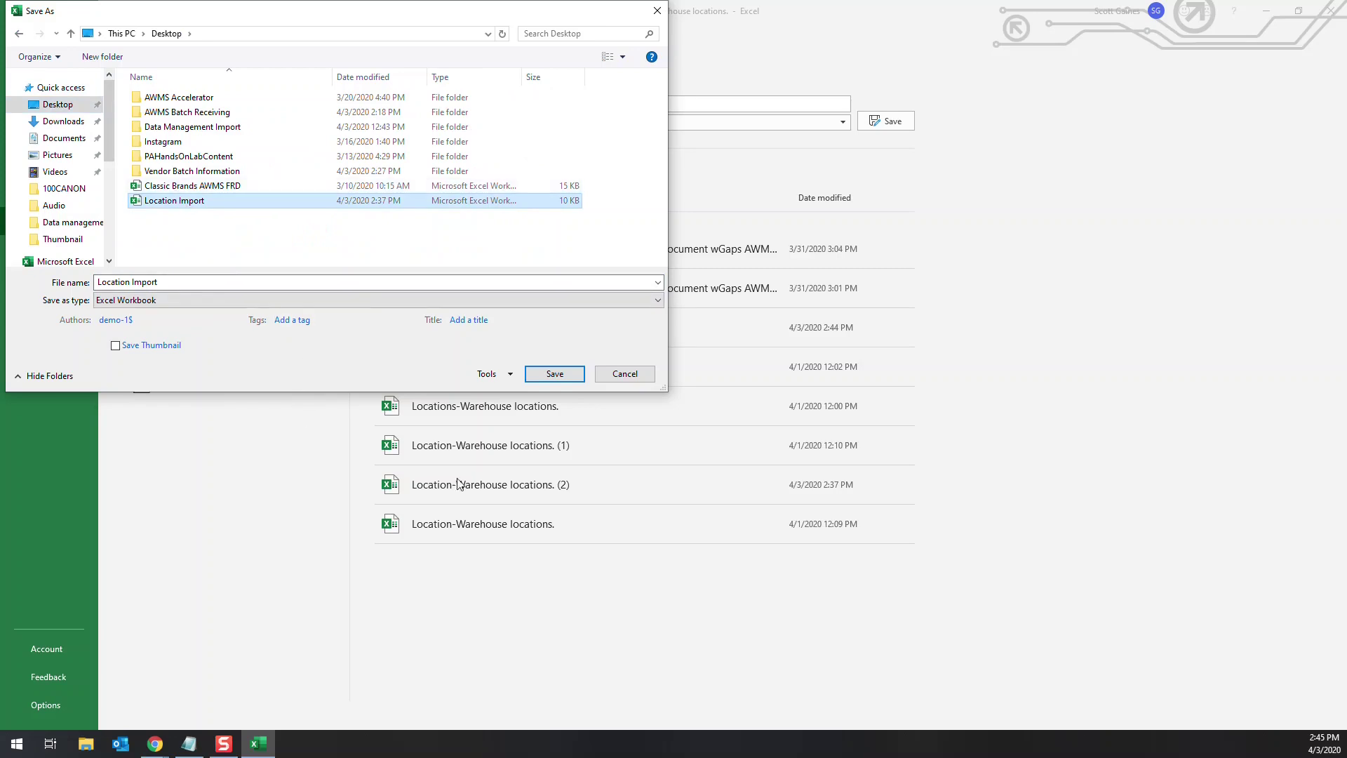
click(554, 373)
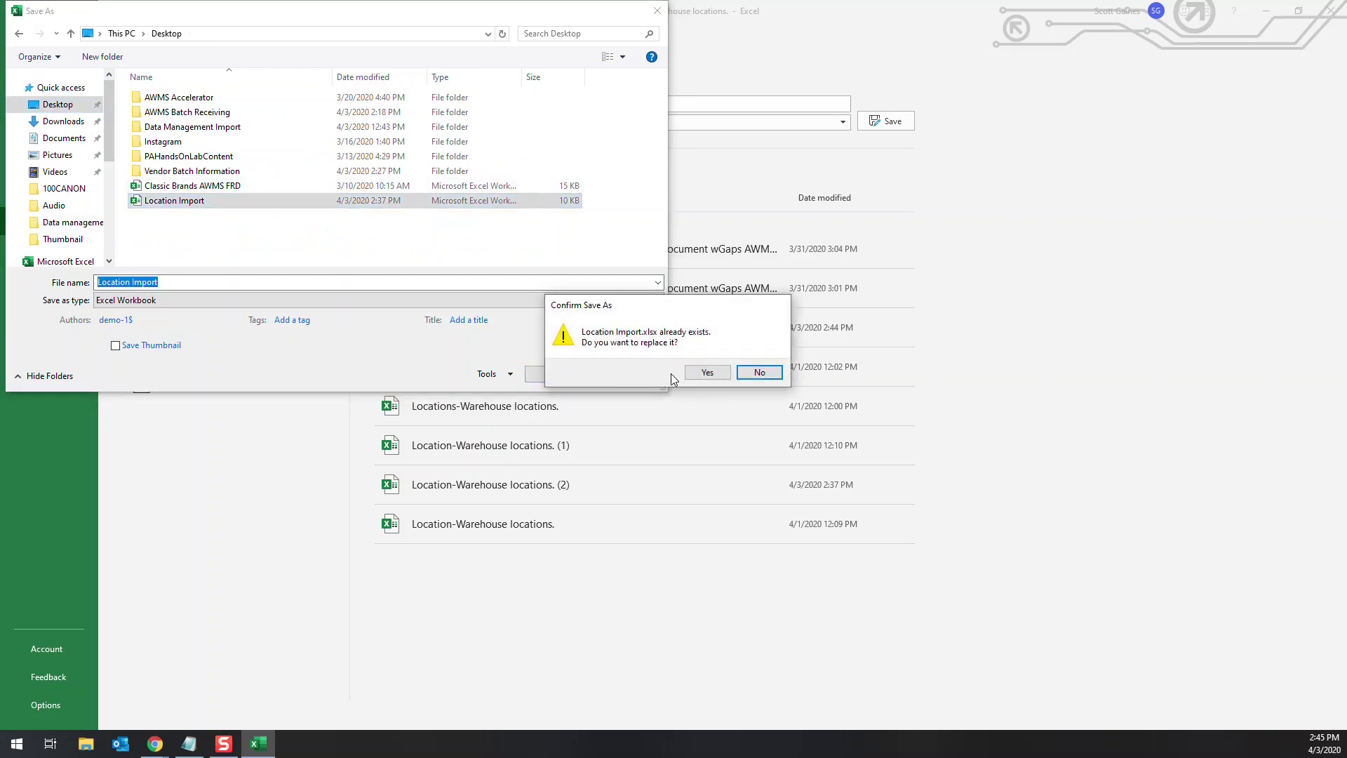
click(692, 372)
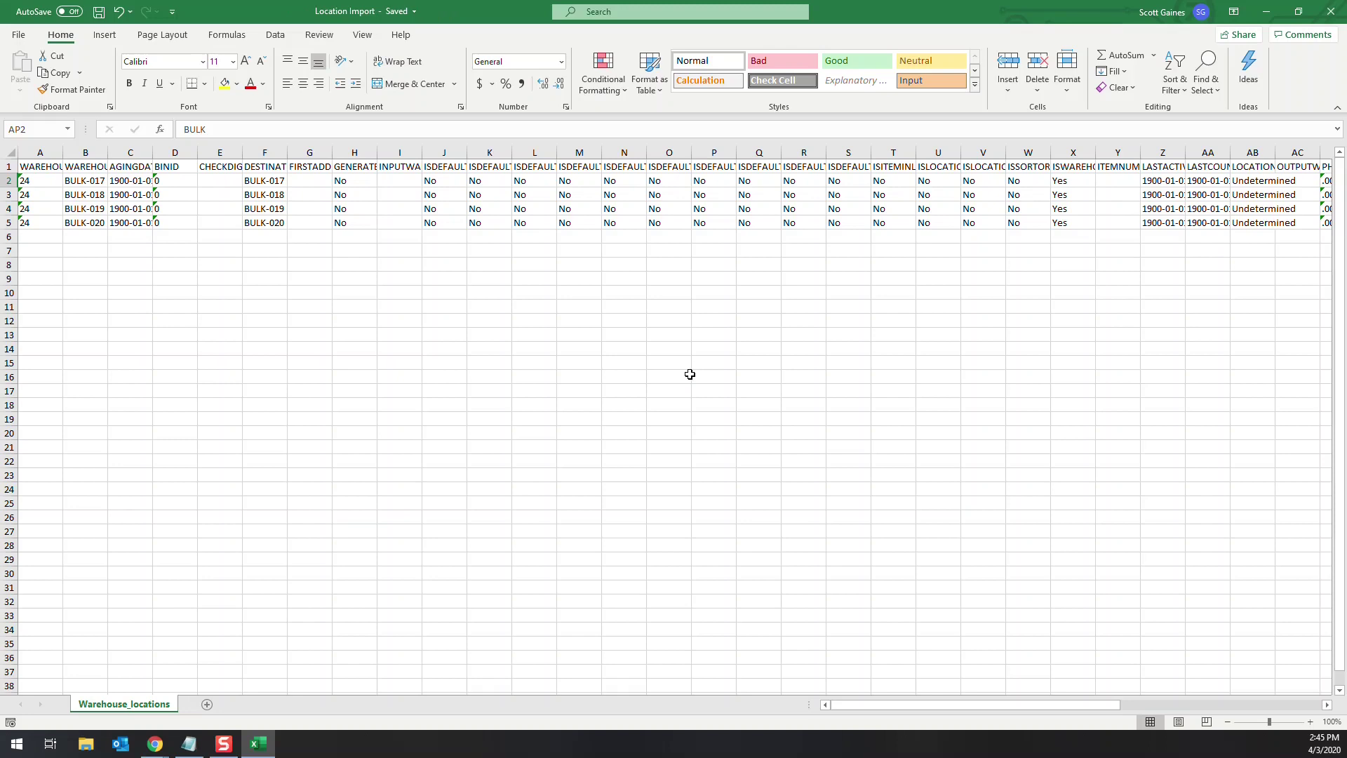
Close the saved workbook and the export summary, returning to the Data management workspace.
click(1331, 12)
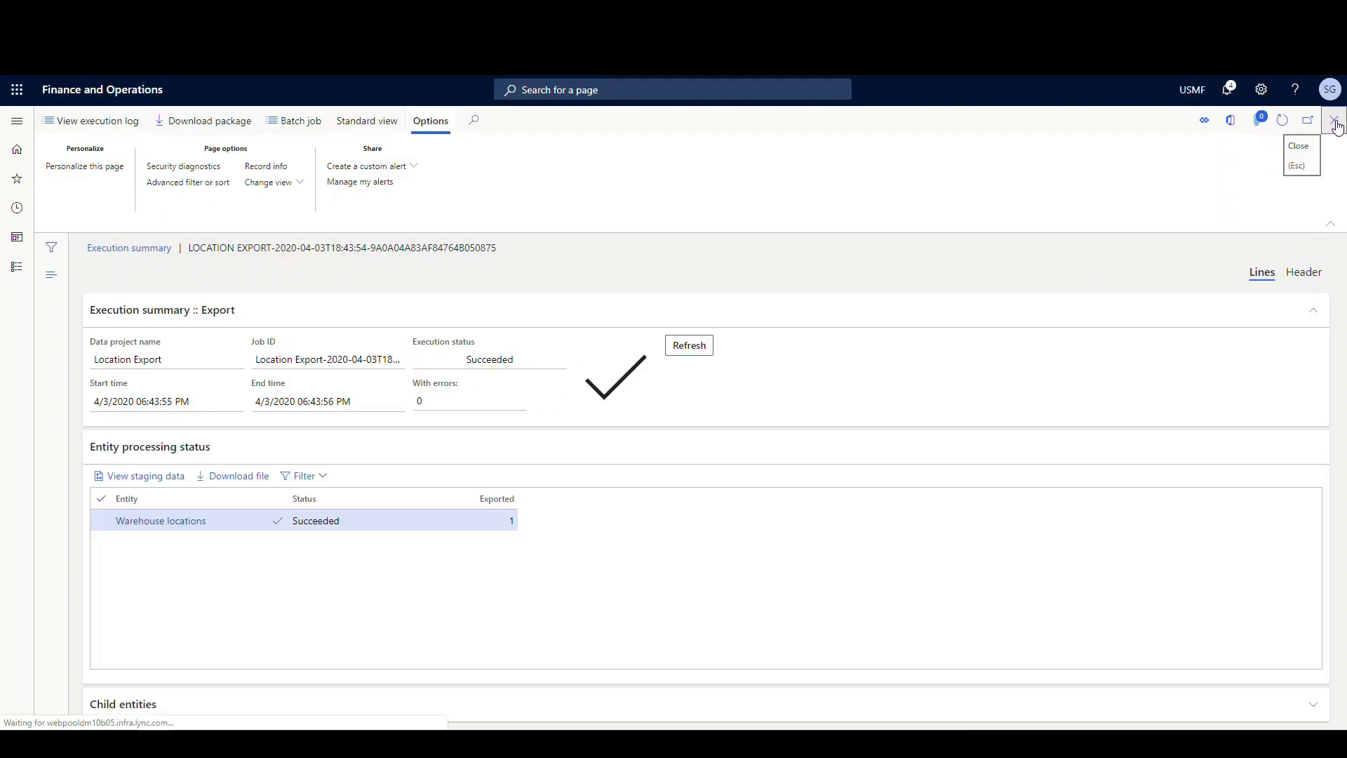
click(1335, 120)
click(1336, 126)
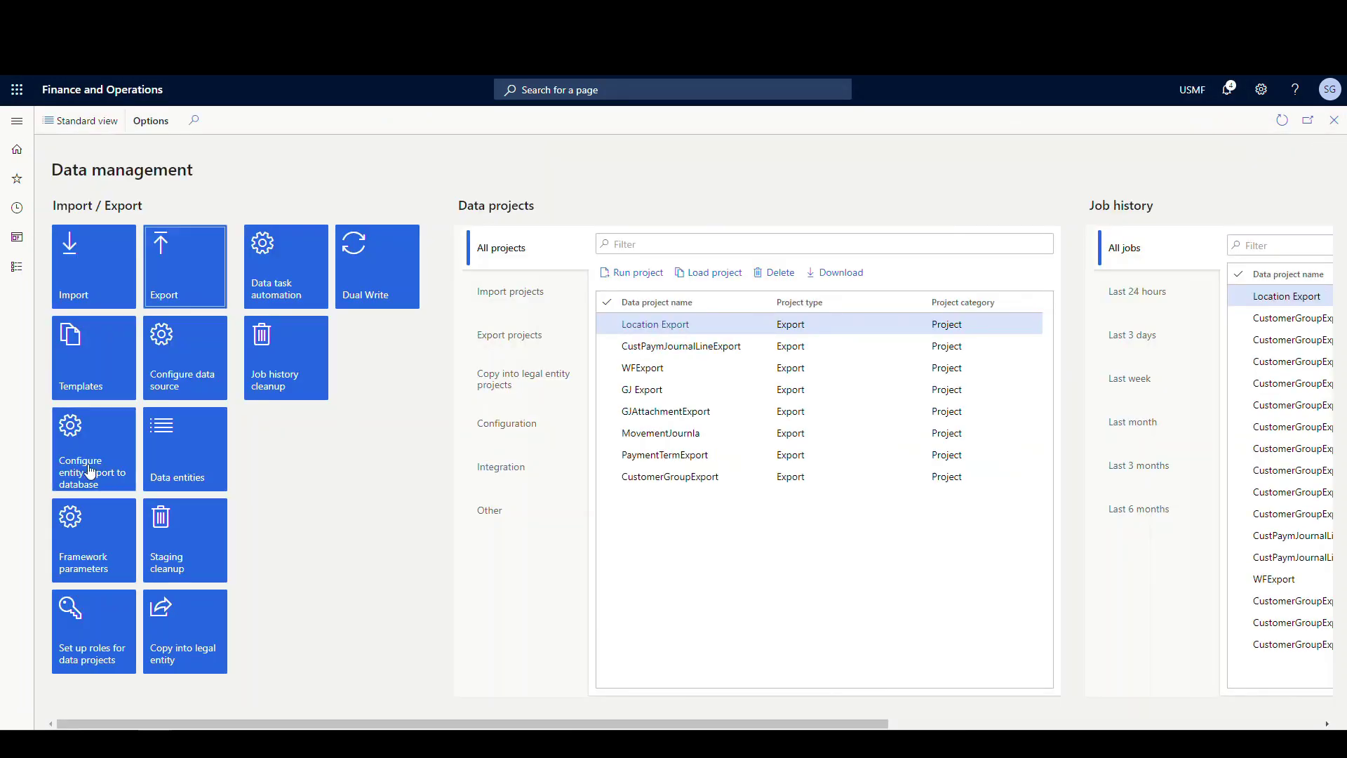
Start a new import project with group name and description 'Location Import'.
click(79, 280)
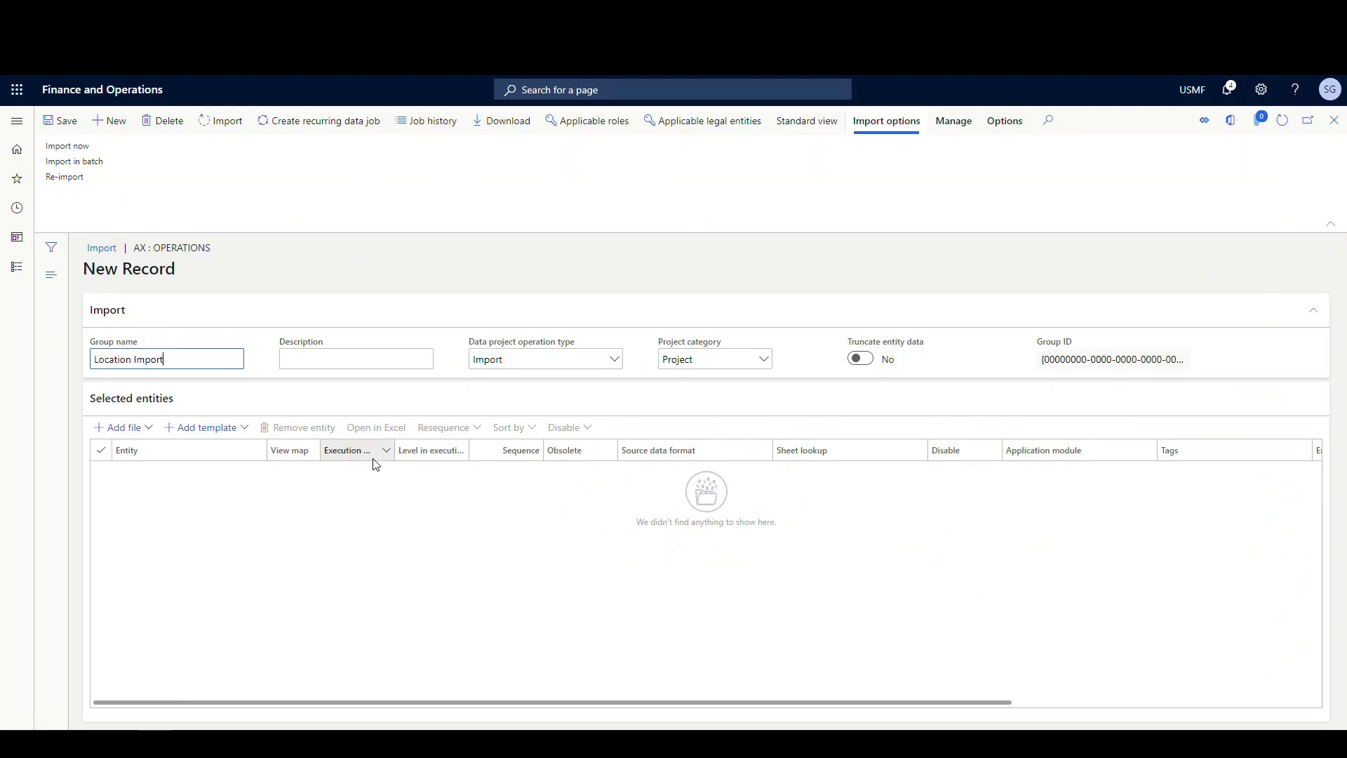
key(Tab)
text(L)
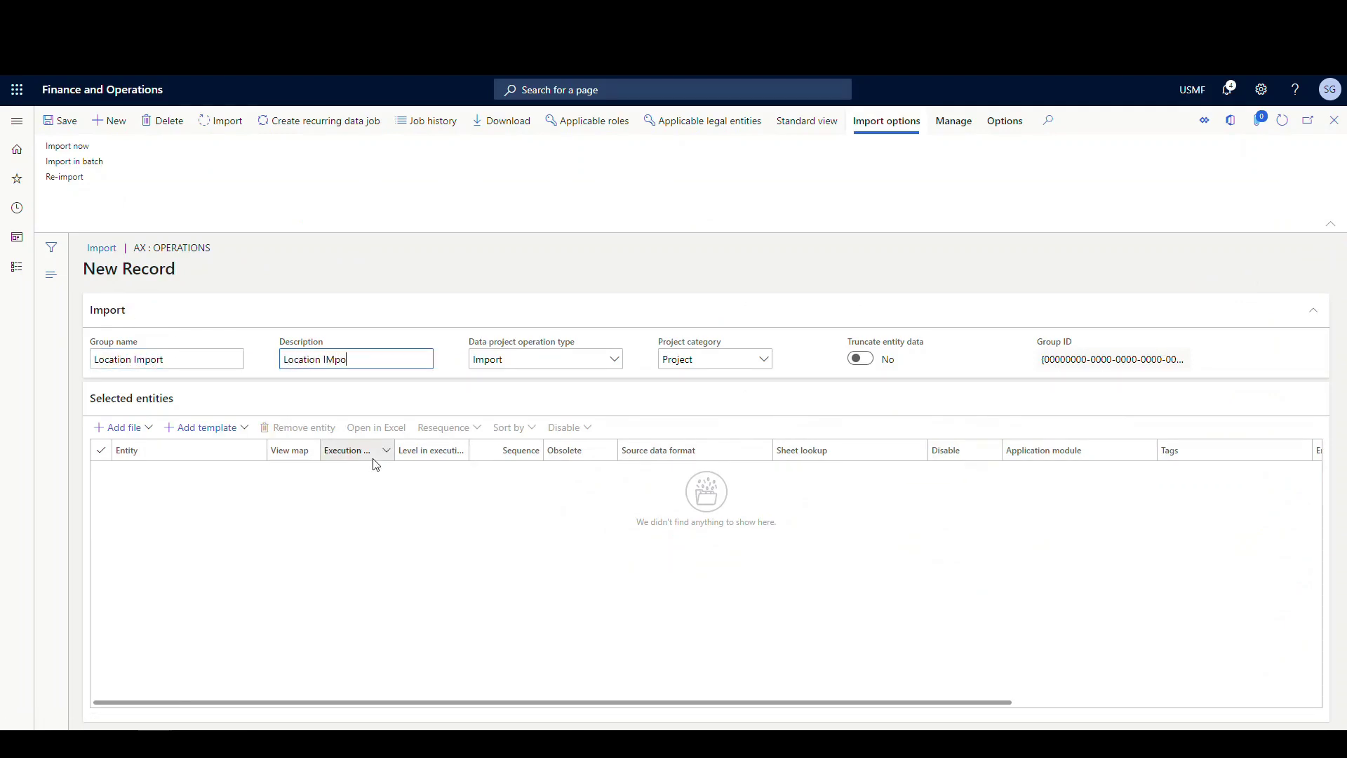
text(ocation Import)
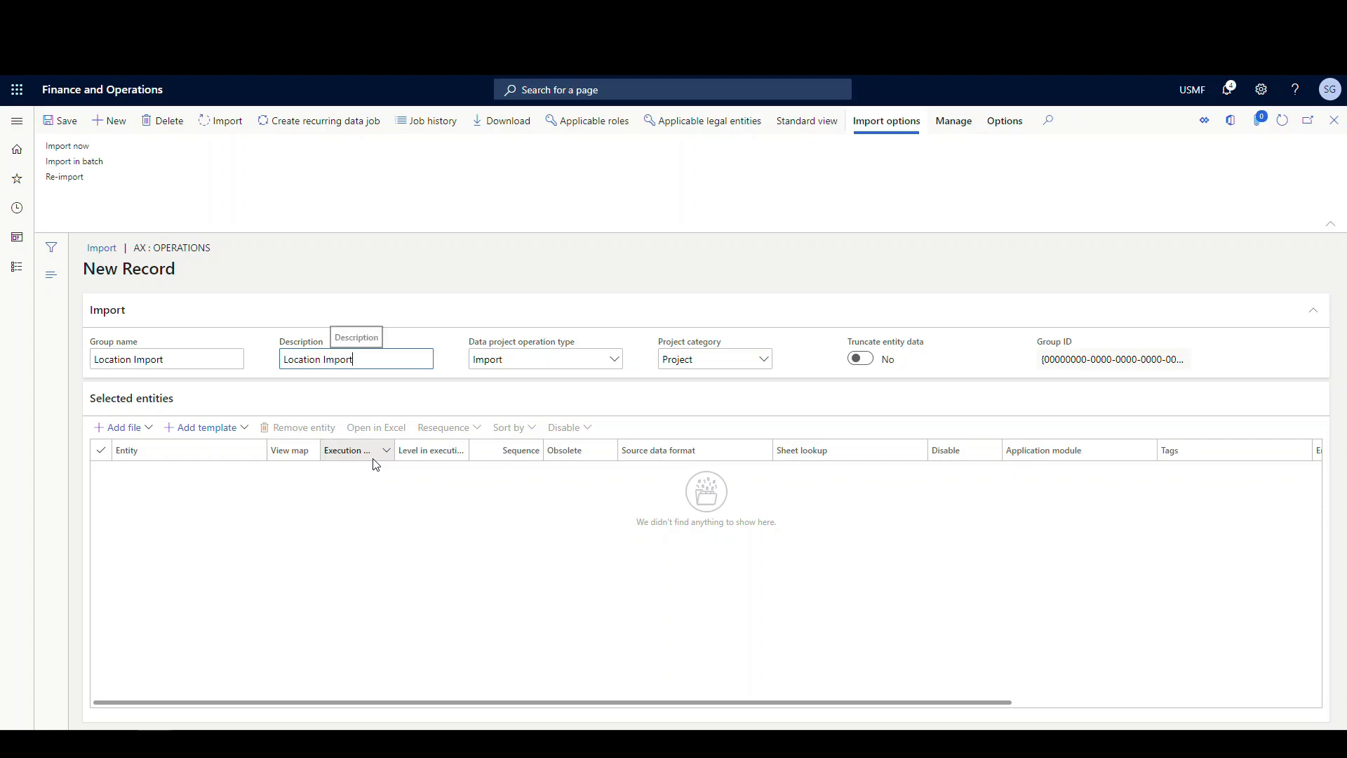
key(Tab)
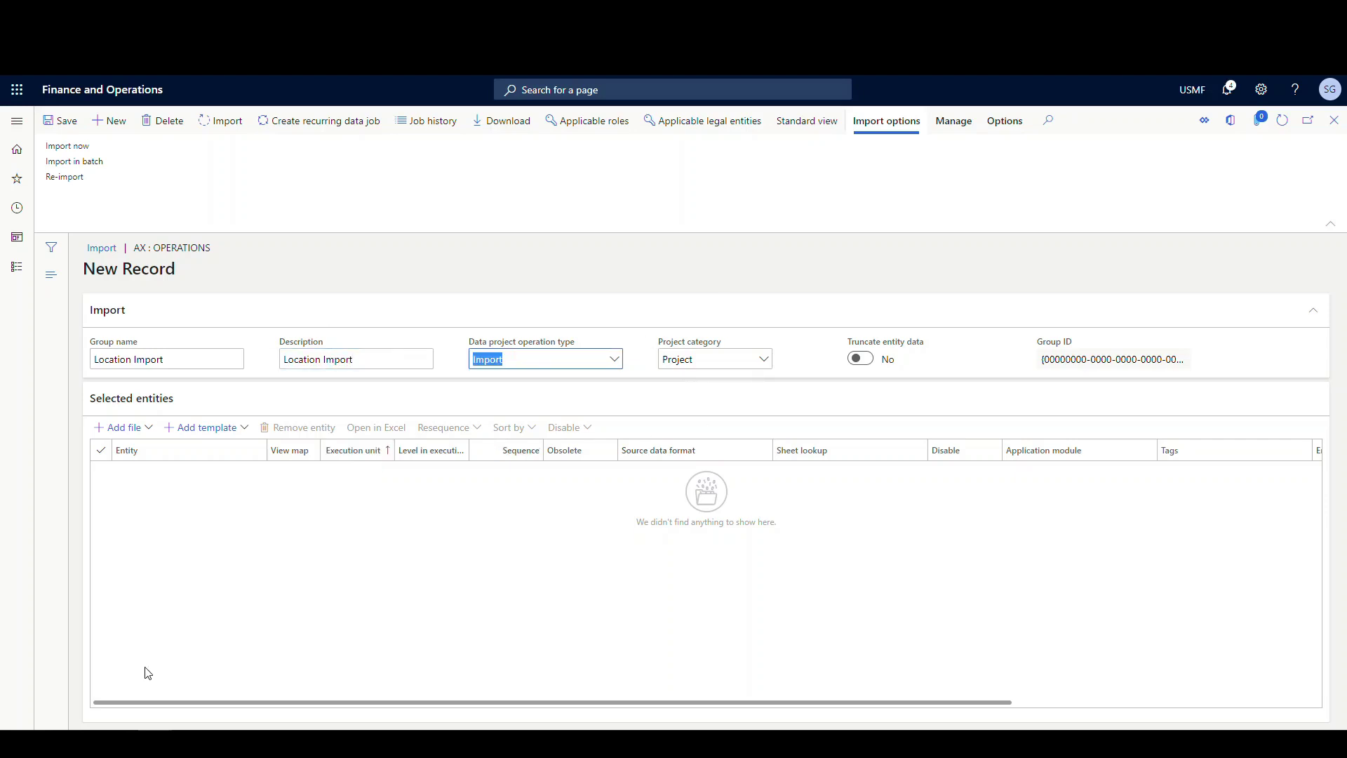
Add the Location Import workbook to the project as the Warehouse locations entity.
click(151, 429)
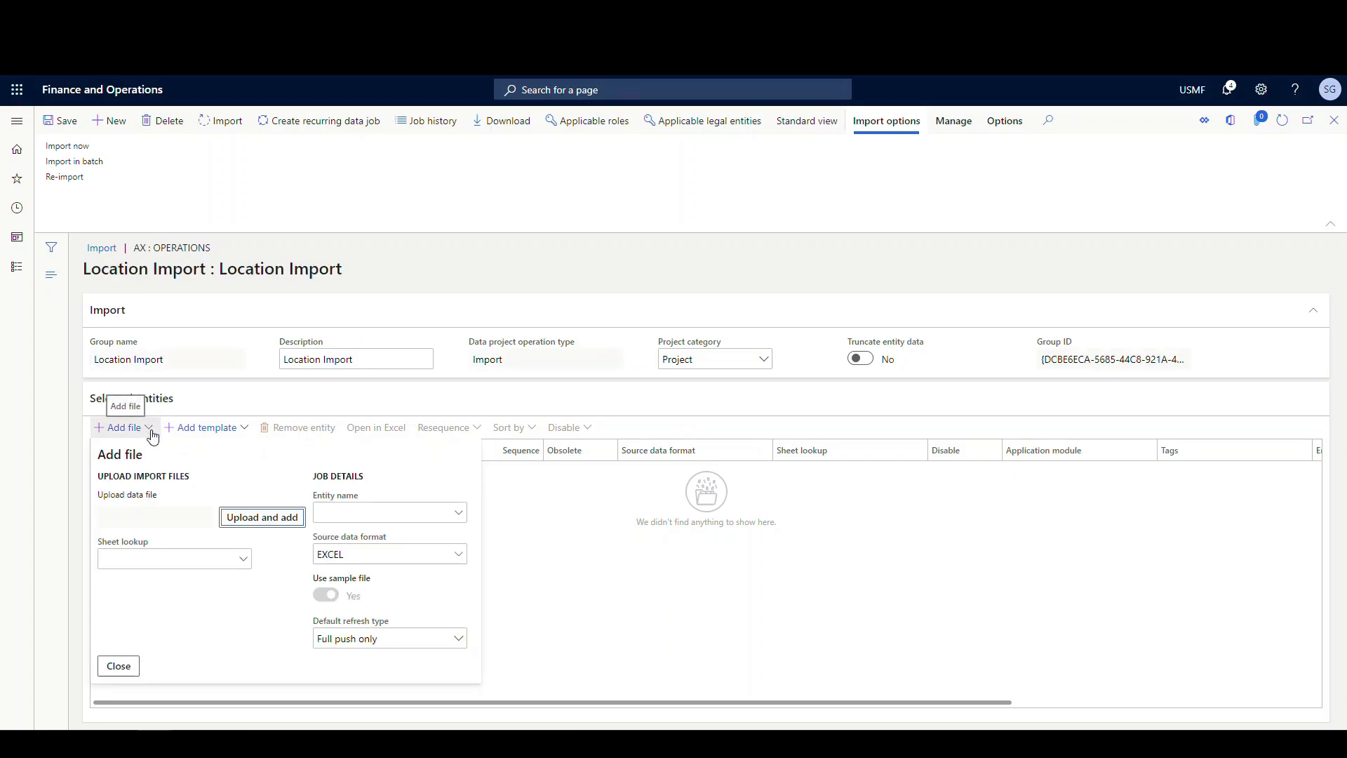
click(412, 513)
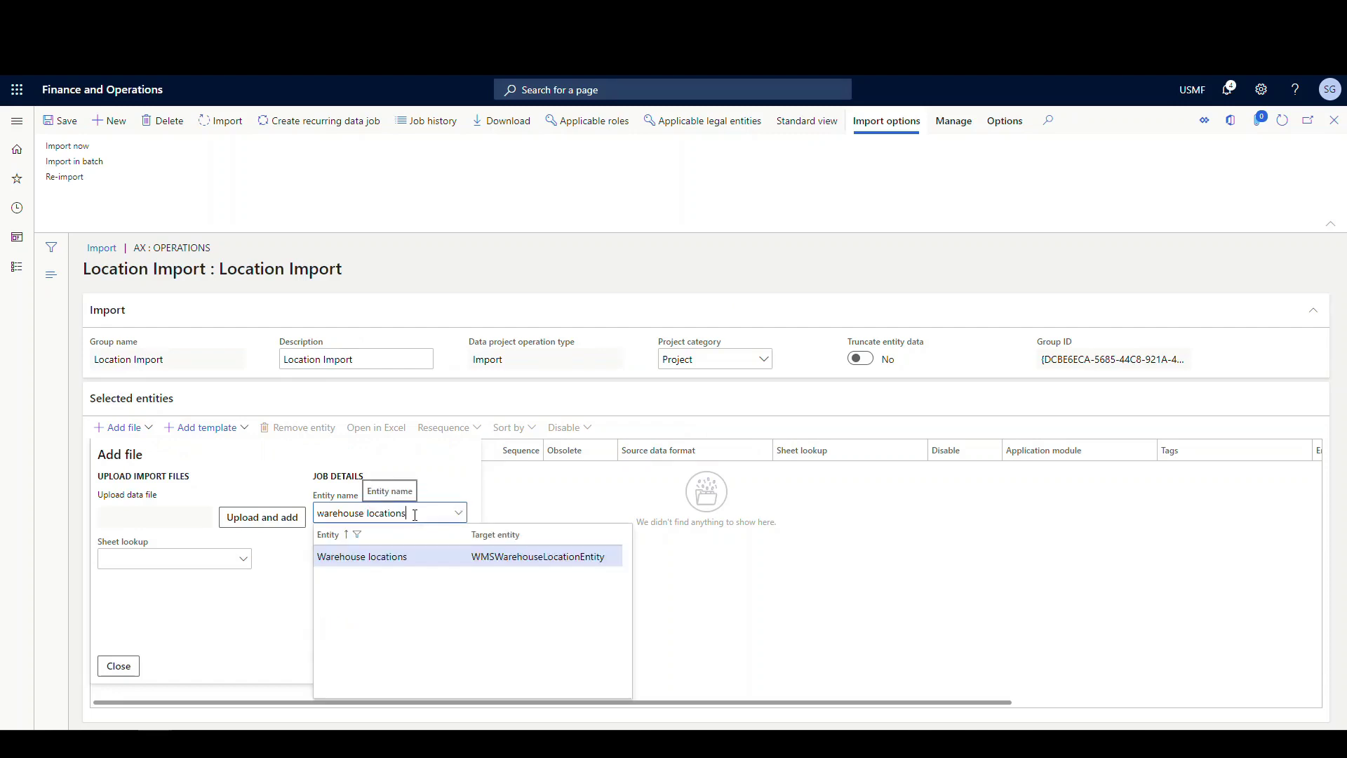
click(404, 557)
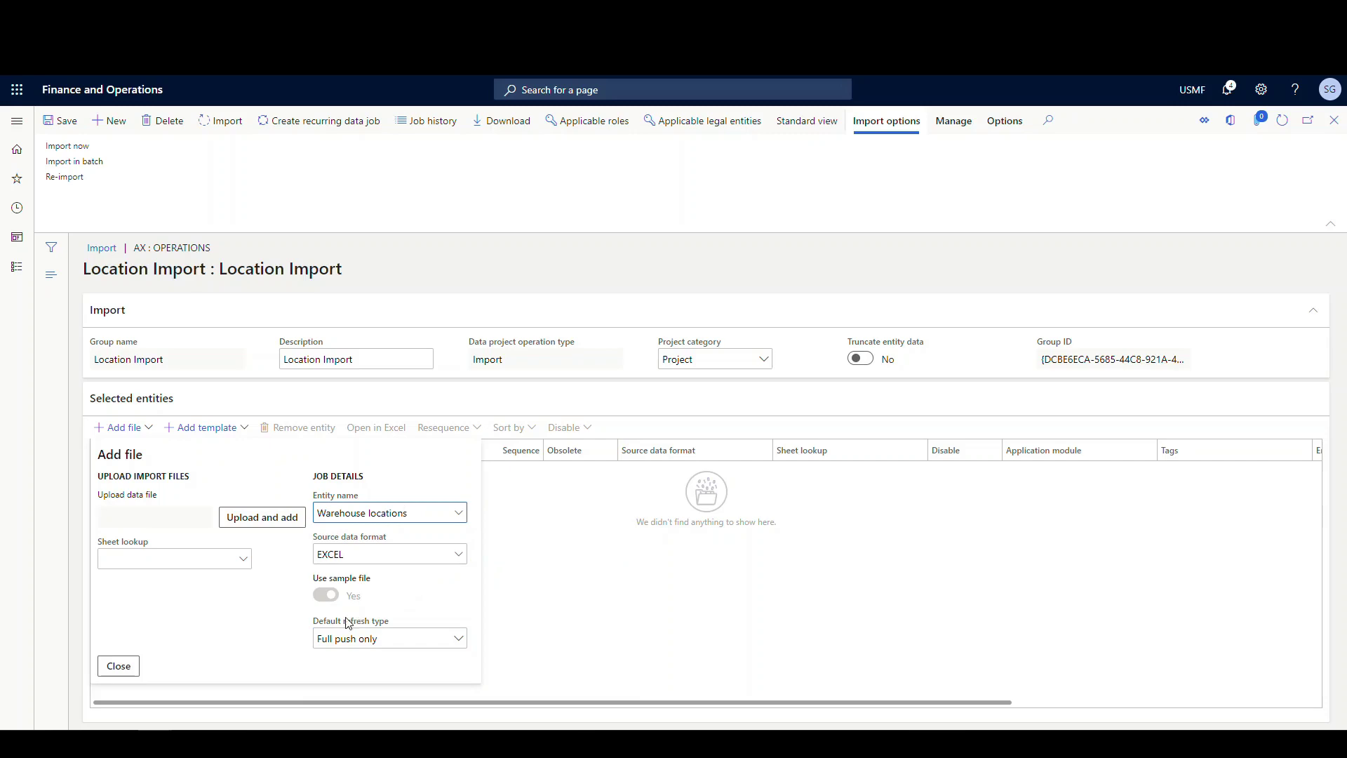
click(266, 517)
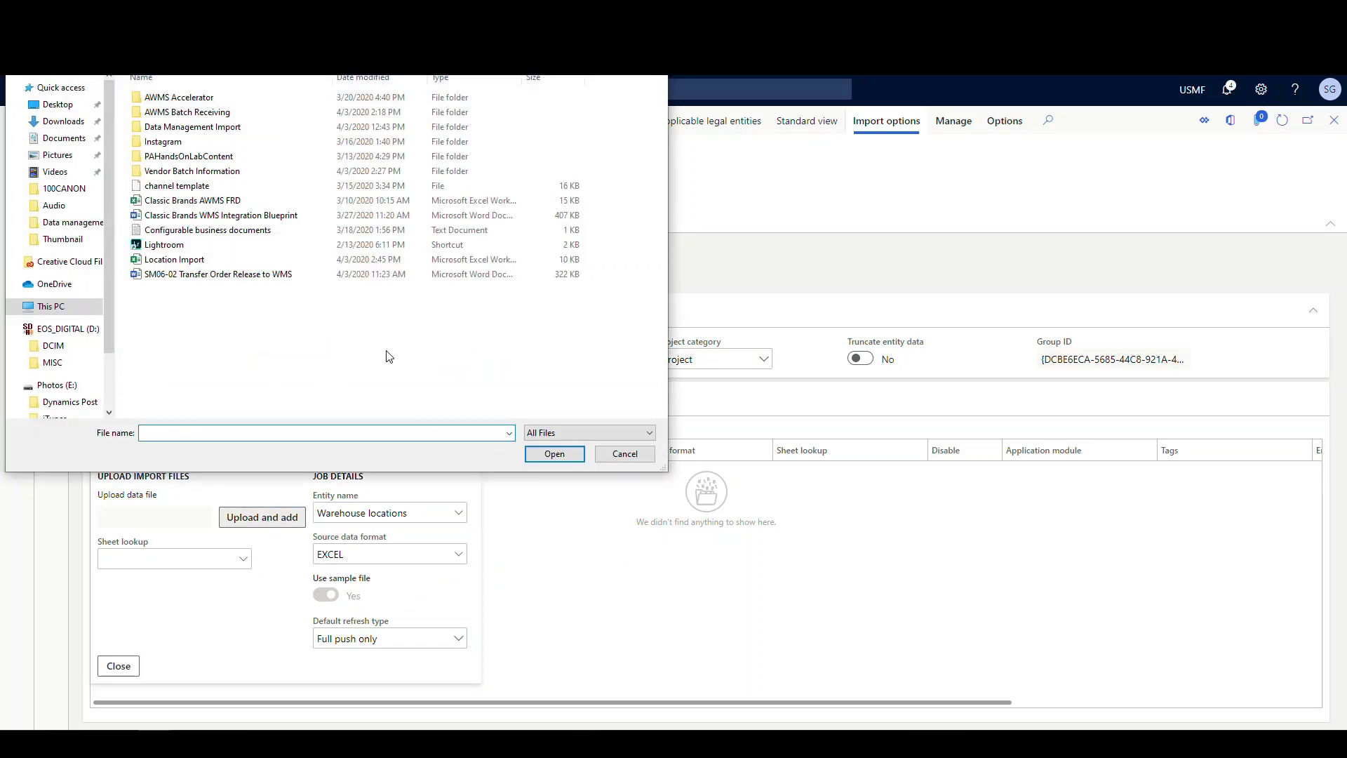
click(186, 261)
click(554, 454)
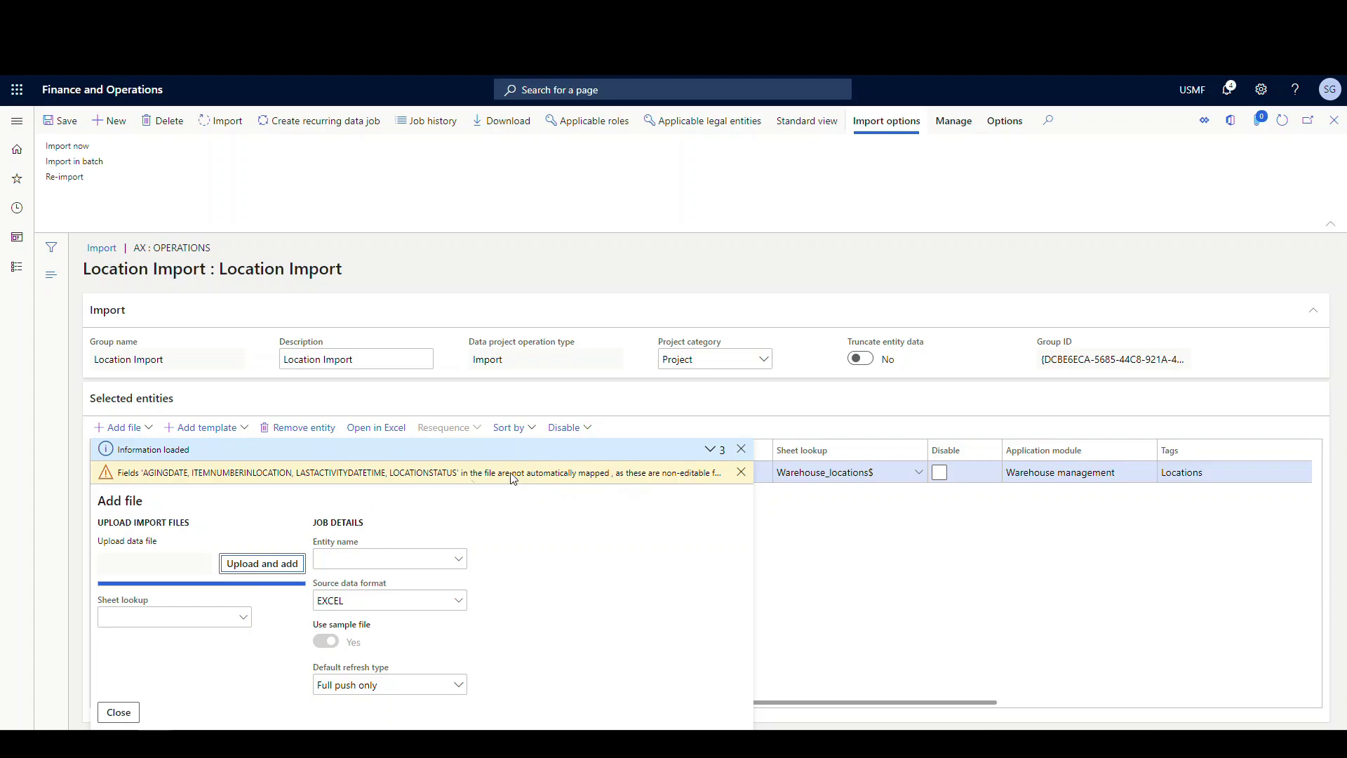
click(124, 713)
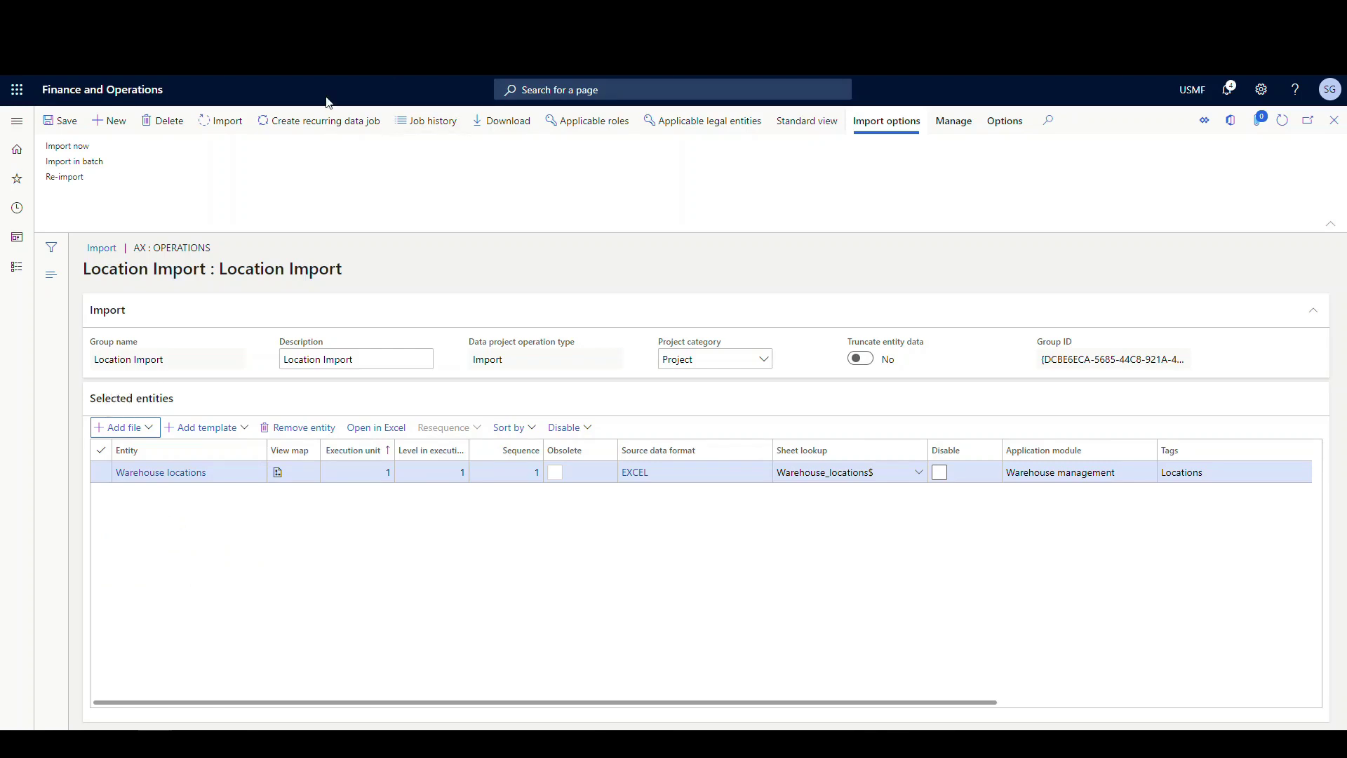
Run the import and refresh until the job shows 4 warehouse locations created.
click(226, 134)
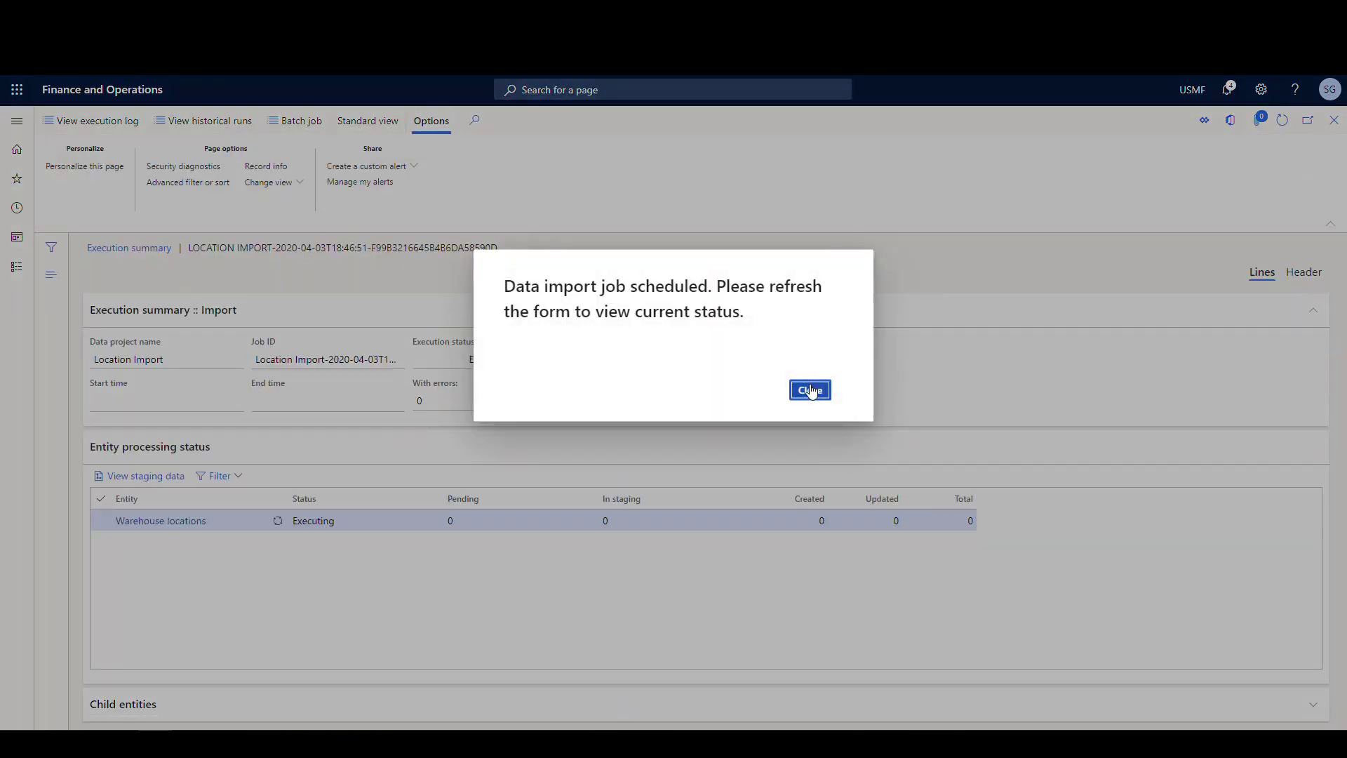
click(810, 391)
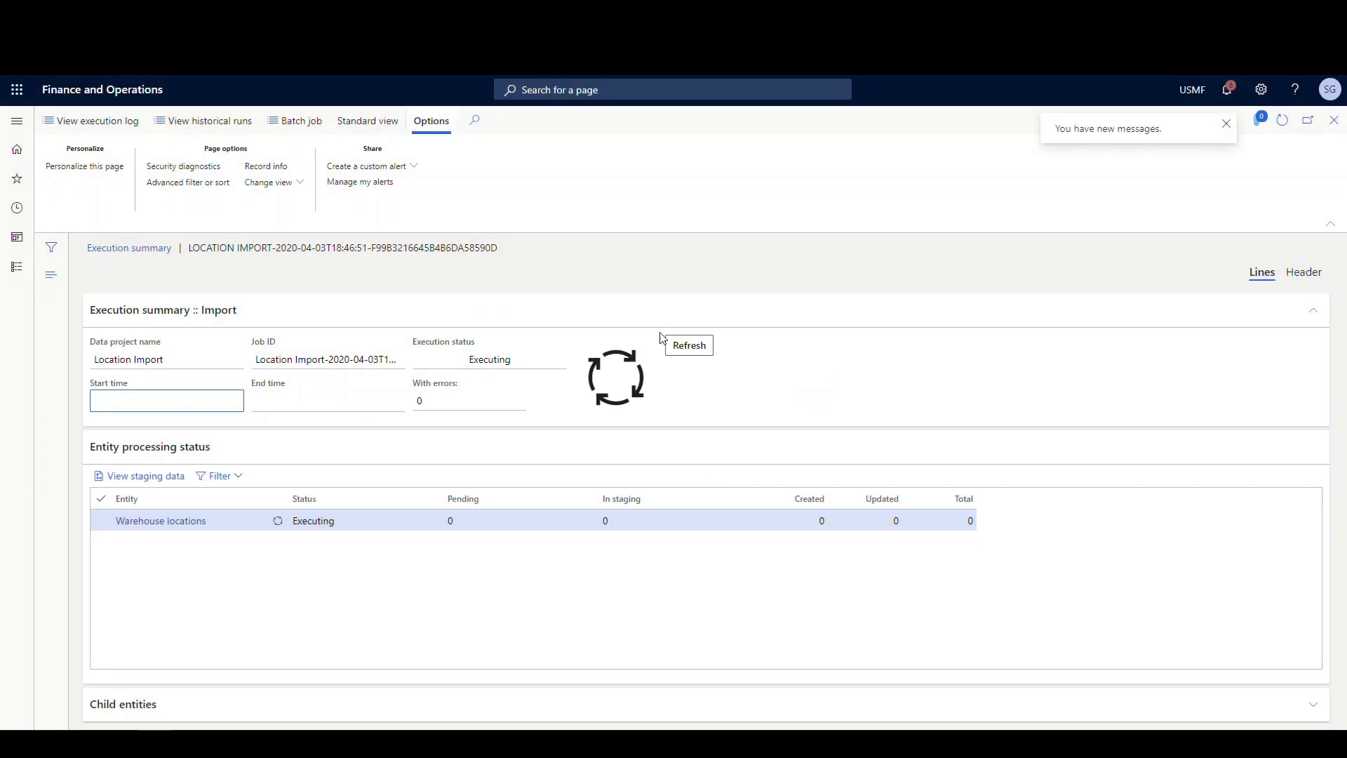
click(689, 345)
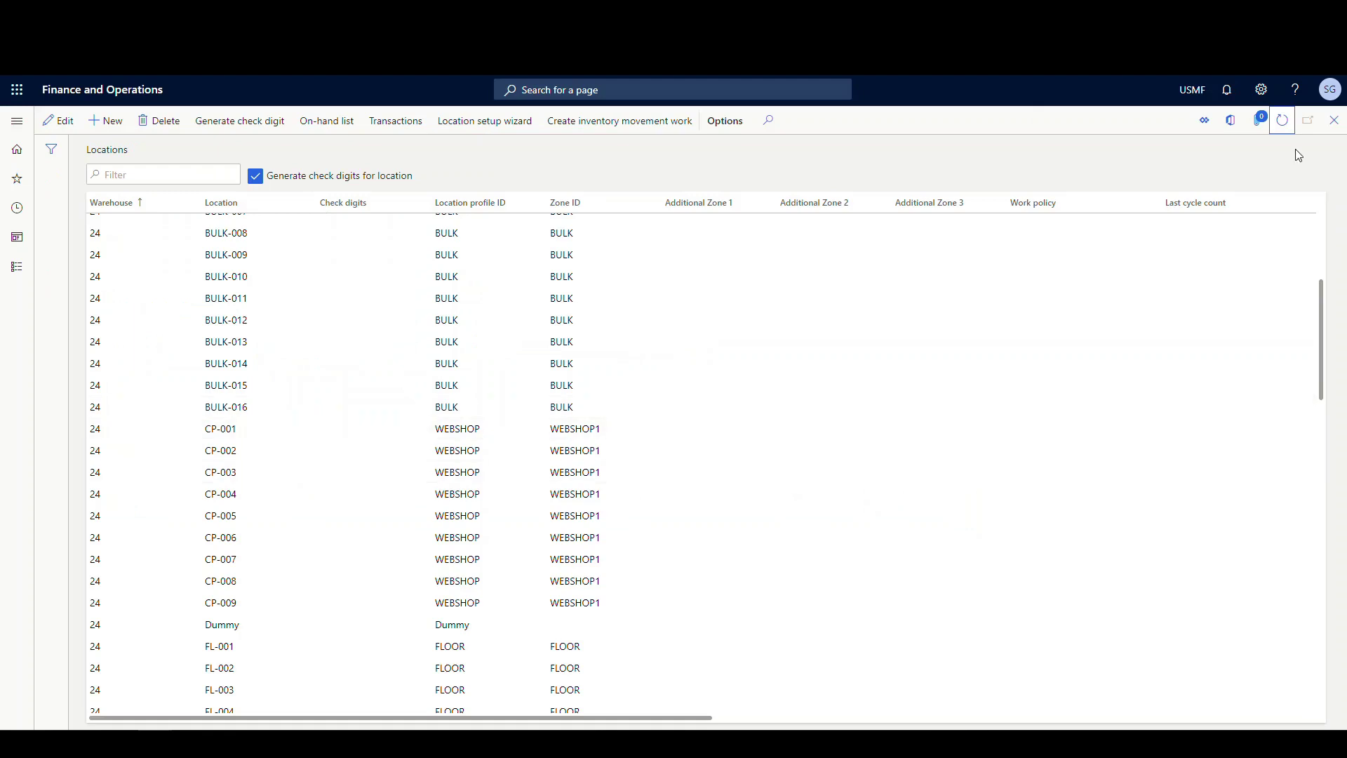
Reload the Locations list, find CP-001 and copy its WEBSHOP location profile ID.
click(1282, 122)
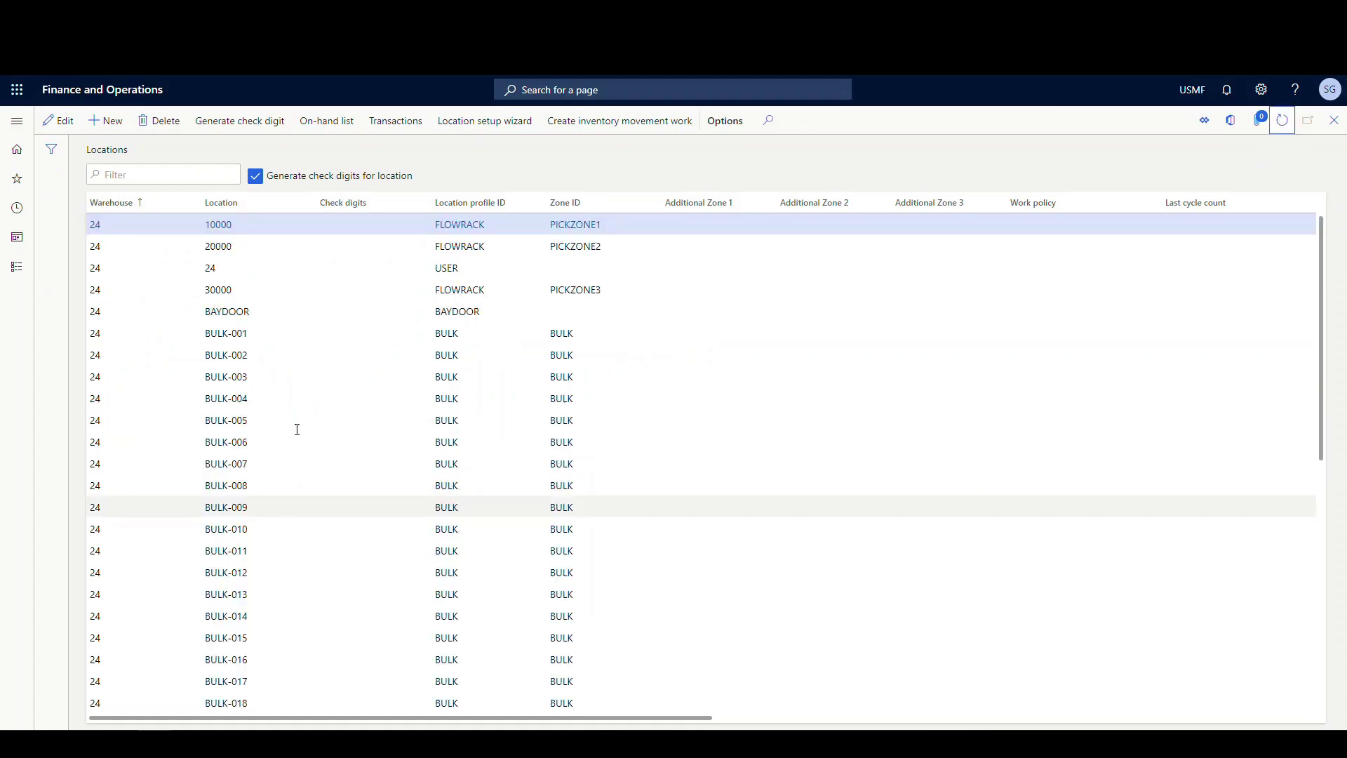
scroll(268, 477, down, 3)
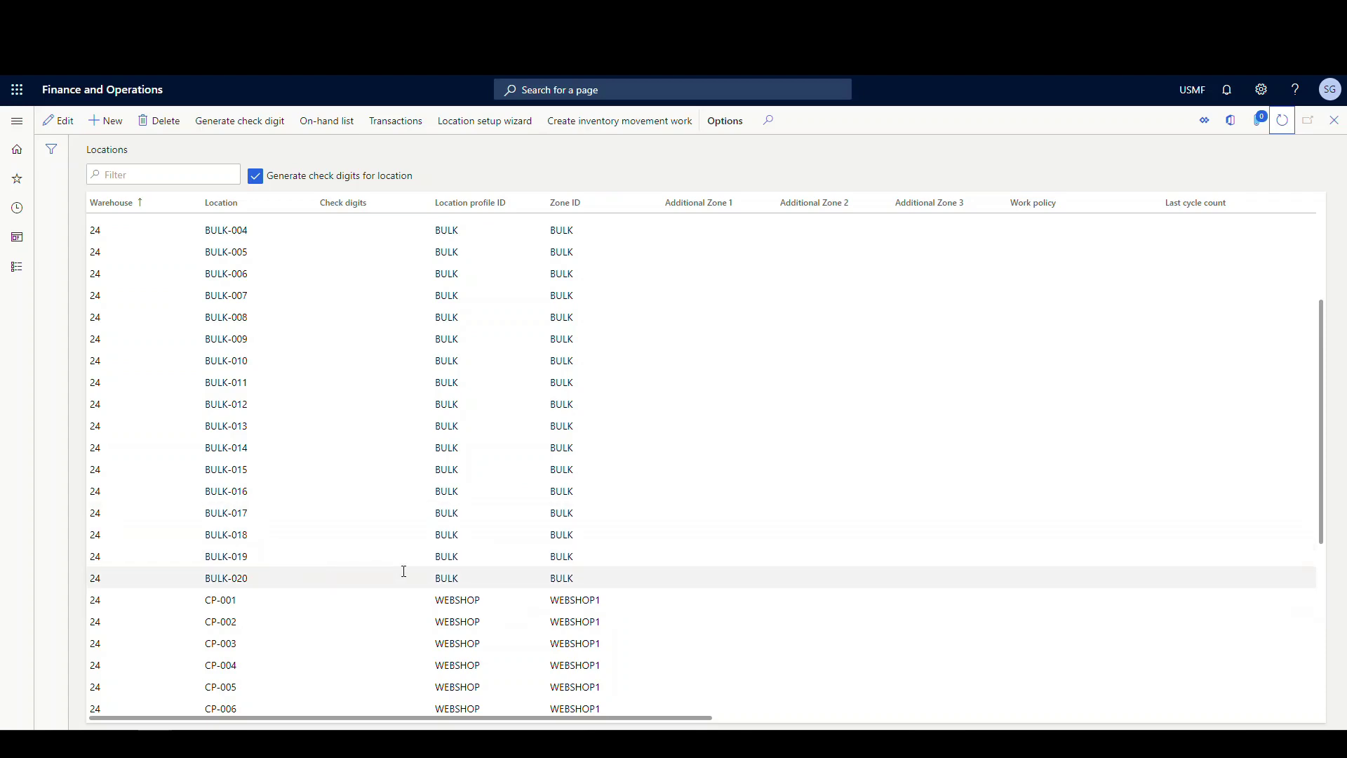
scroll(404, 571, up, 1)
scroll(414, 570, down, 2)
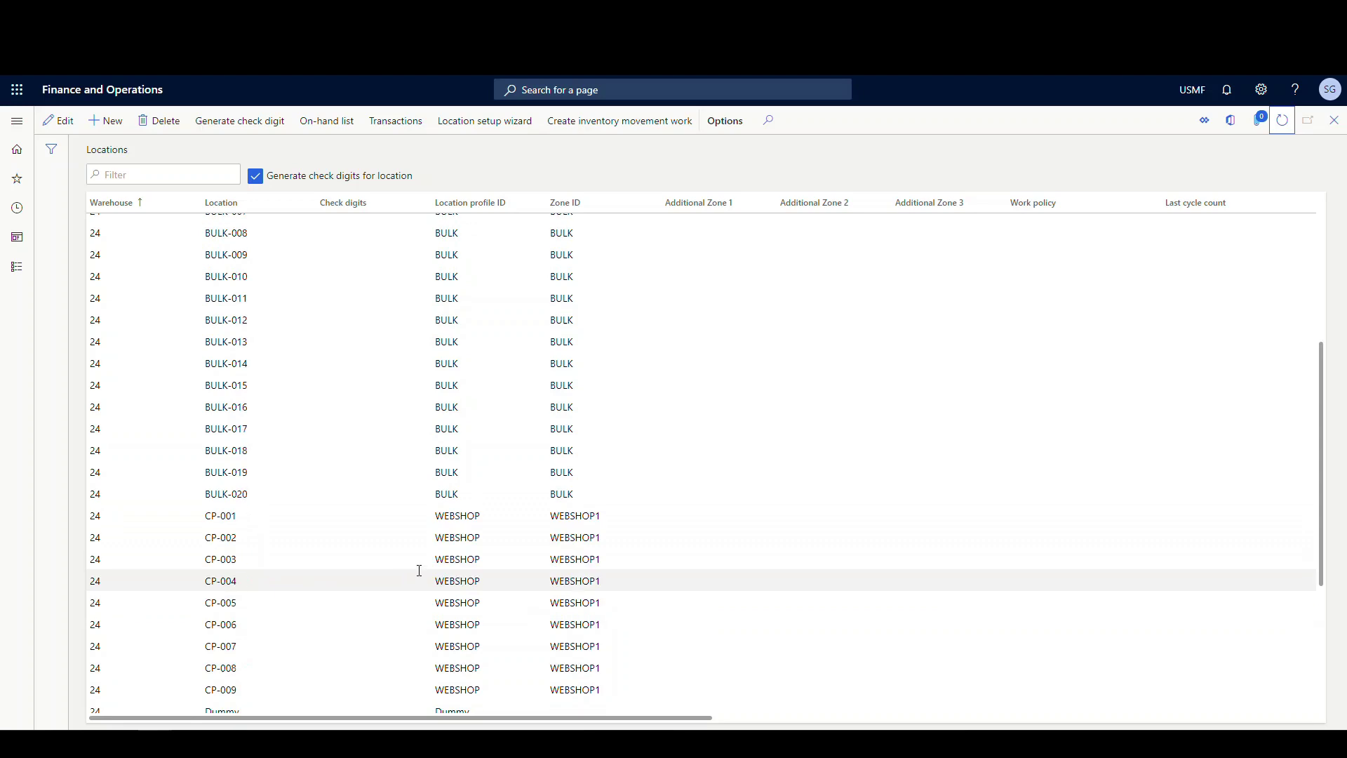
click(453, 516)
key(ctrl+c)
right_click(450, 519)
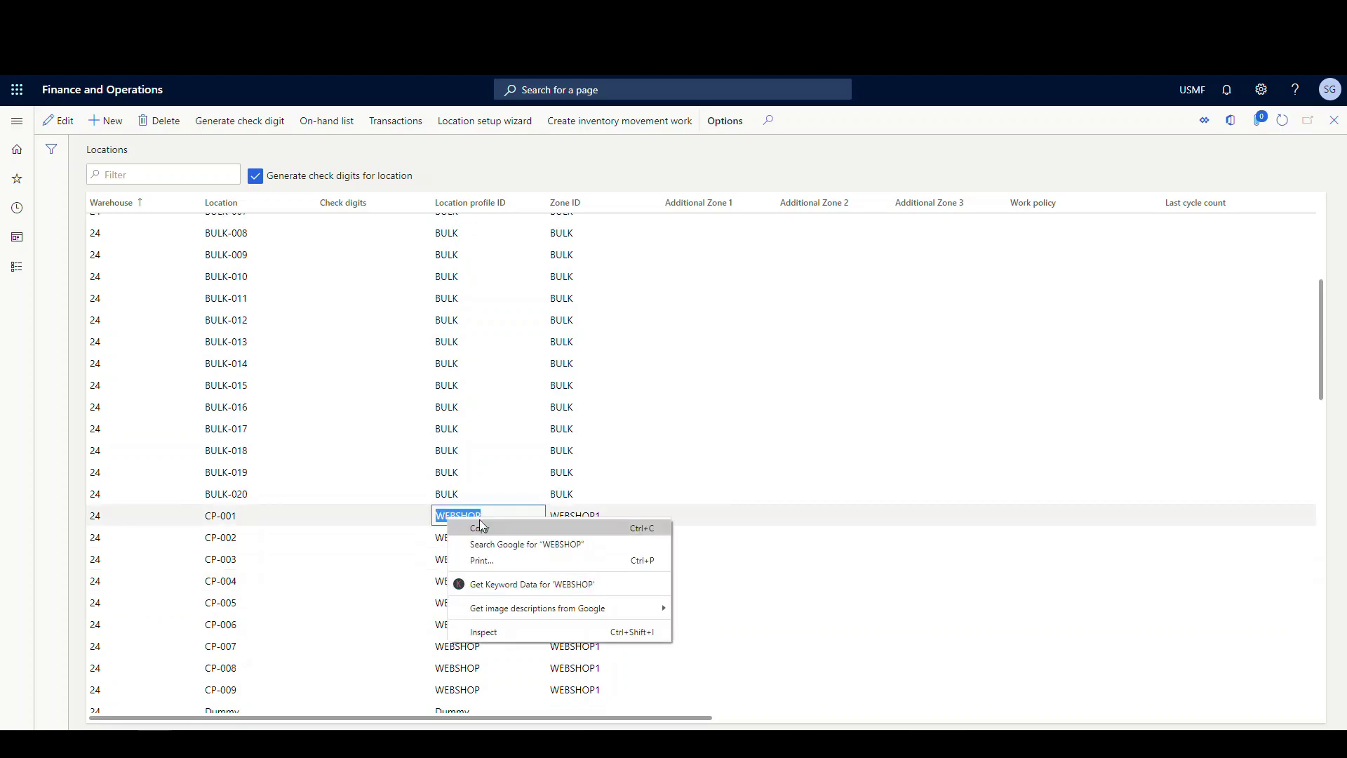
key(Escape)
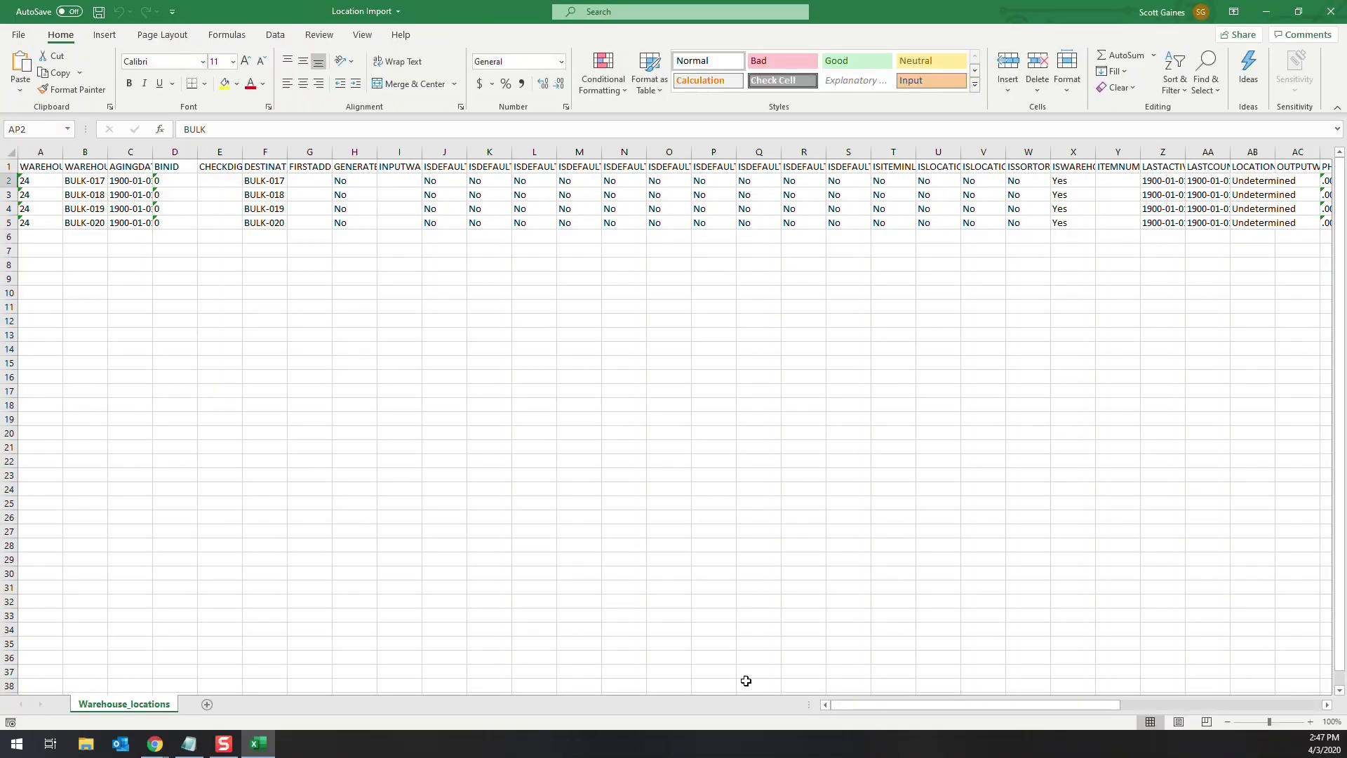
Fill WEBSHOP into profile cells AP2 through AP5, then save and close the workbook.
drag(1020, 705, 1259, 685)
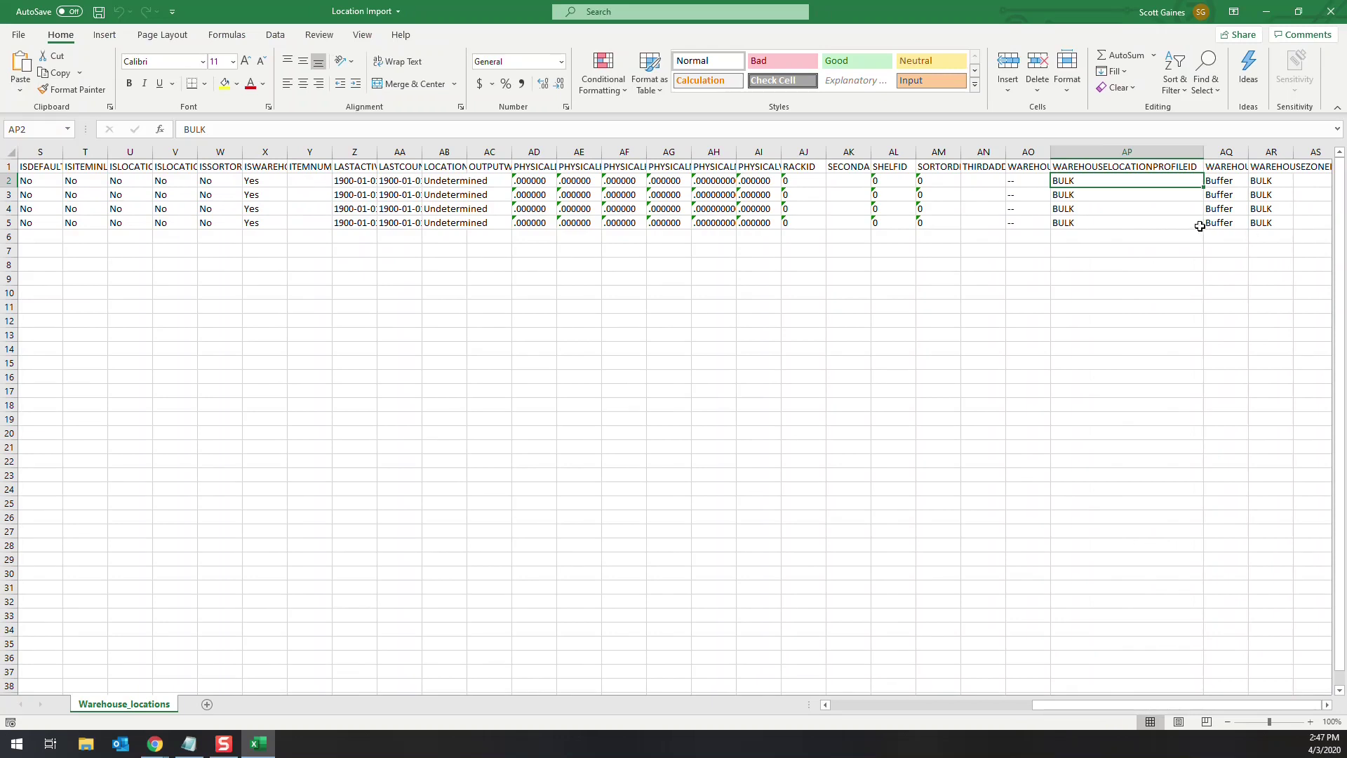
double_click(1292, 152)
drag(1210, 705, 1221, 705)
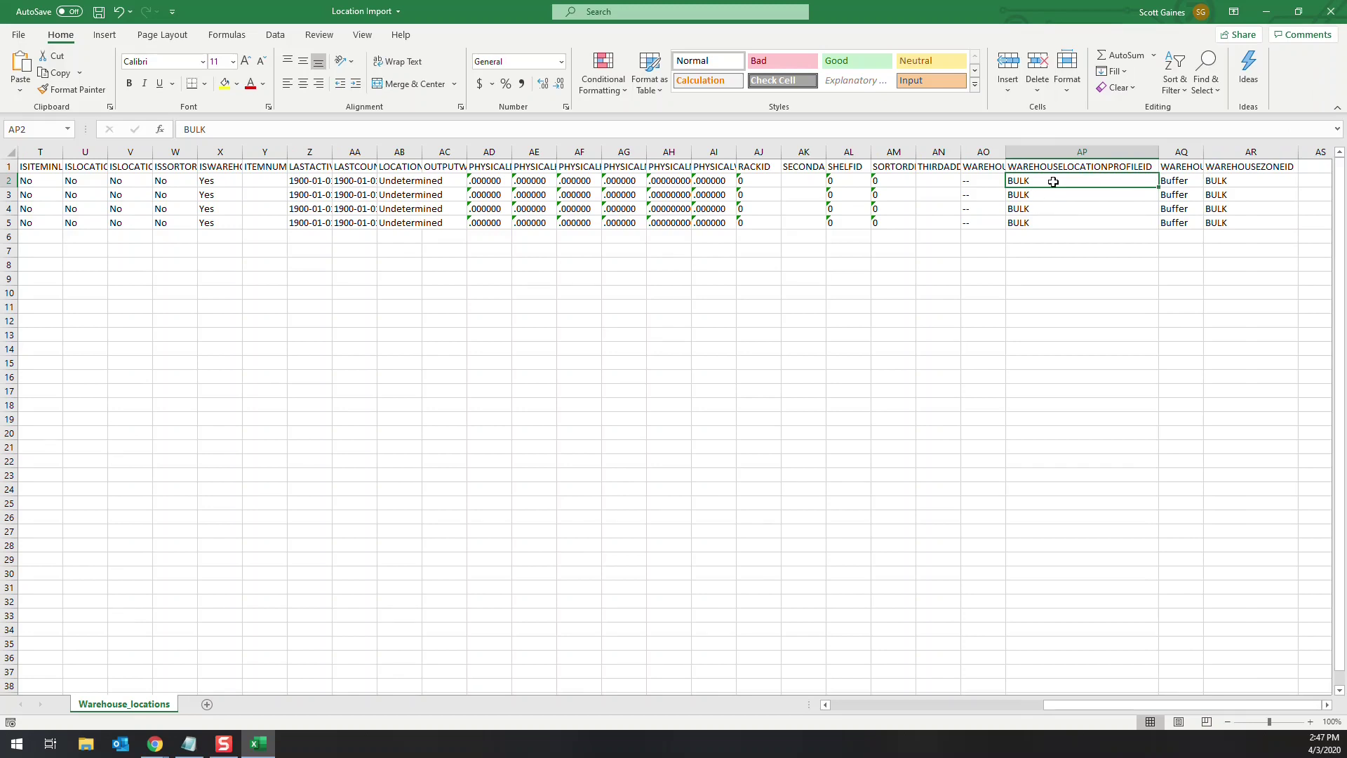
key(ctrl+v)
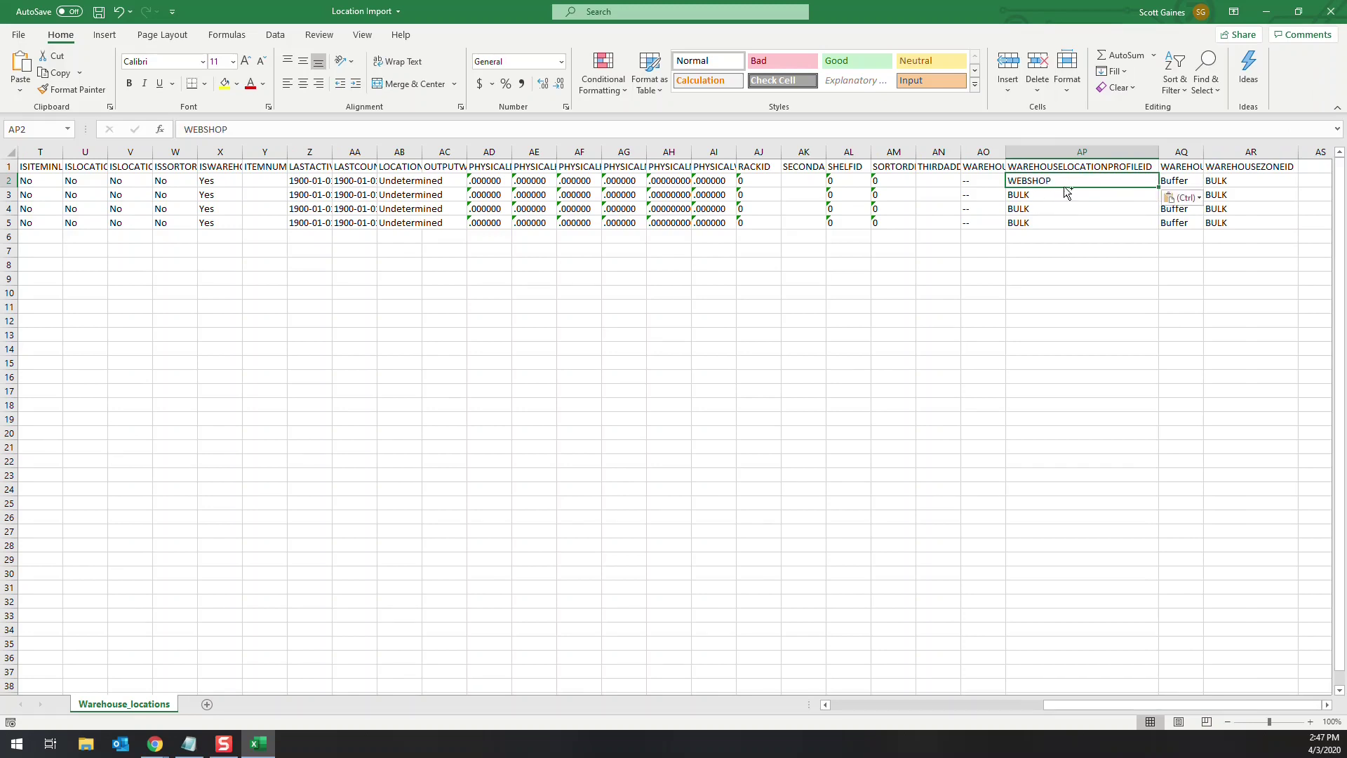
drag(1158, 186, 1157, 230)
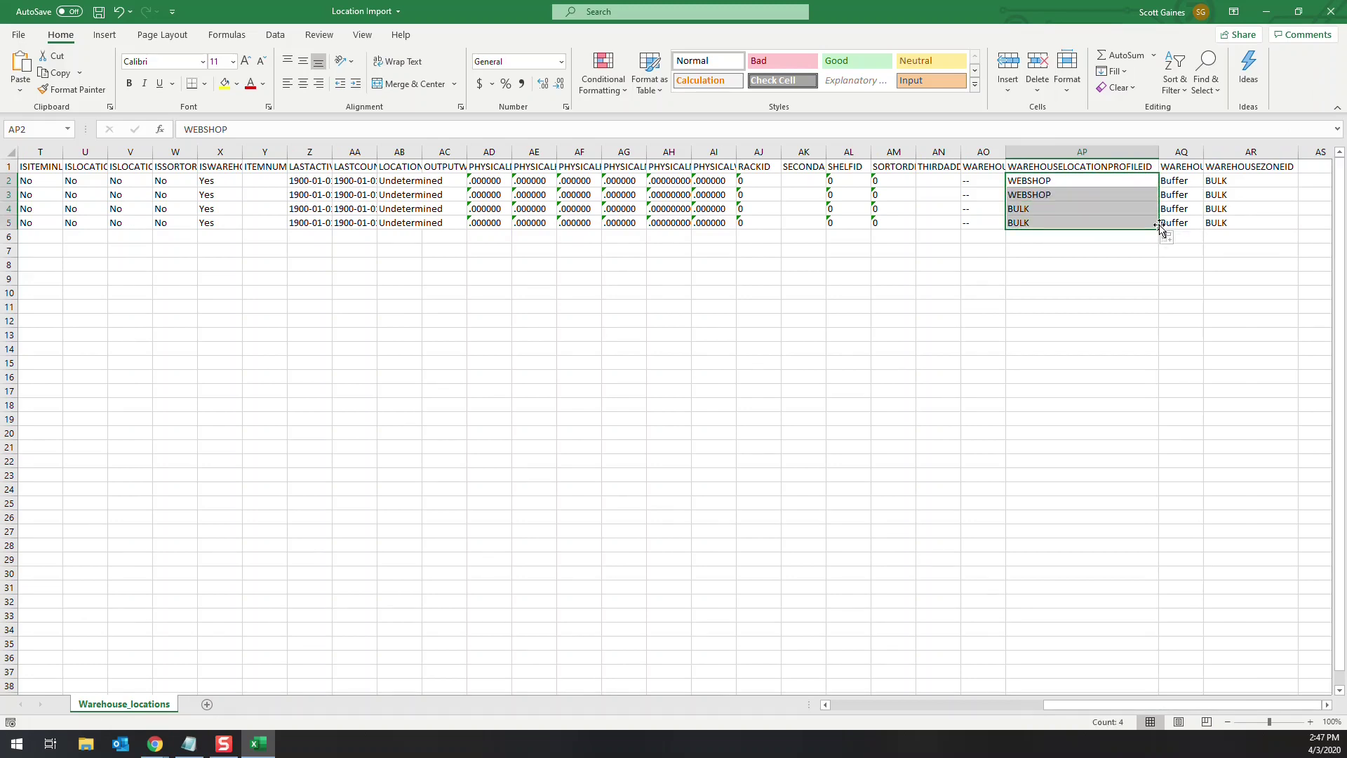
click(99, 12)
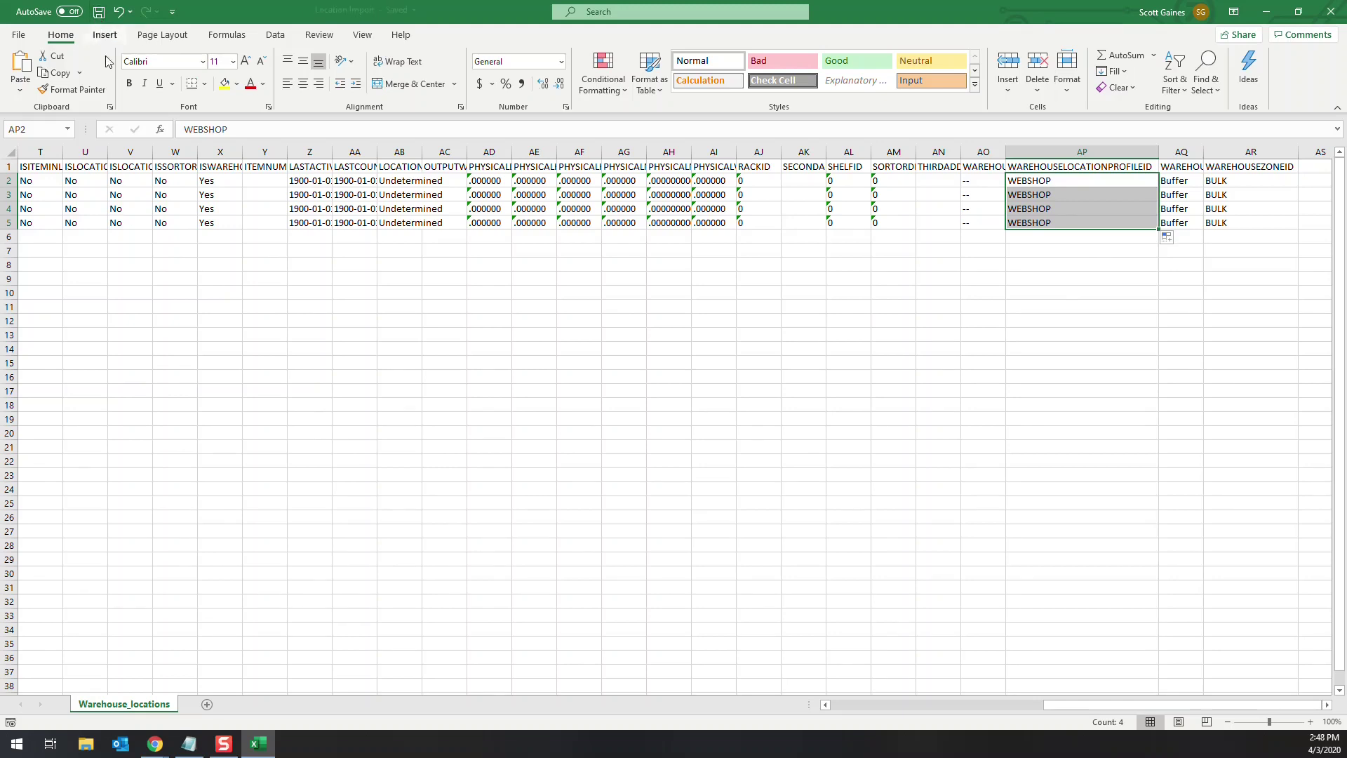
click(1330, 12)
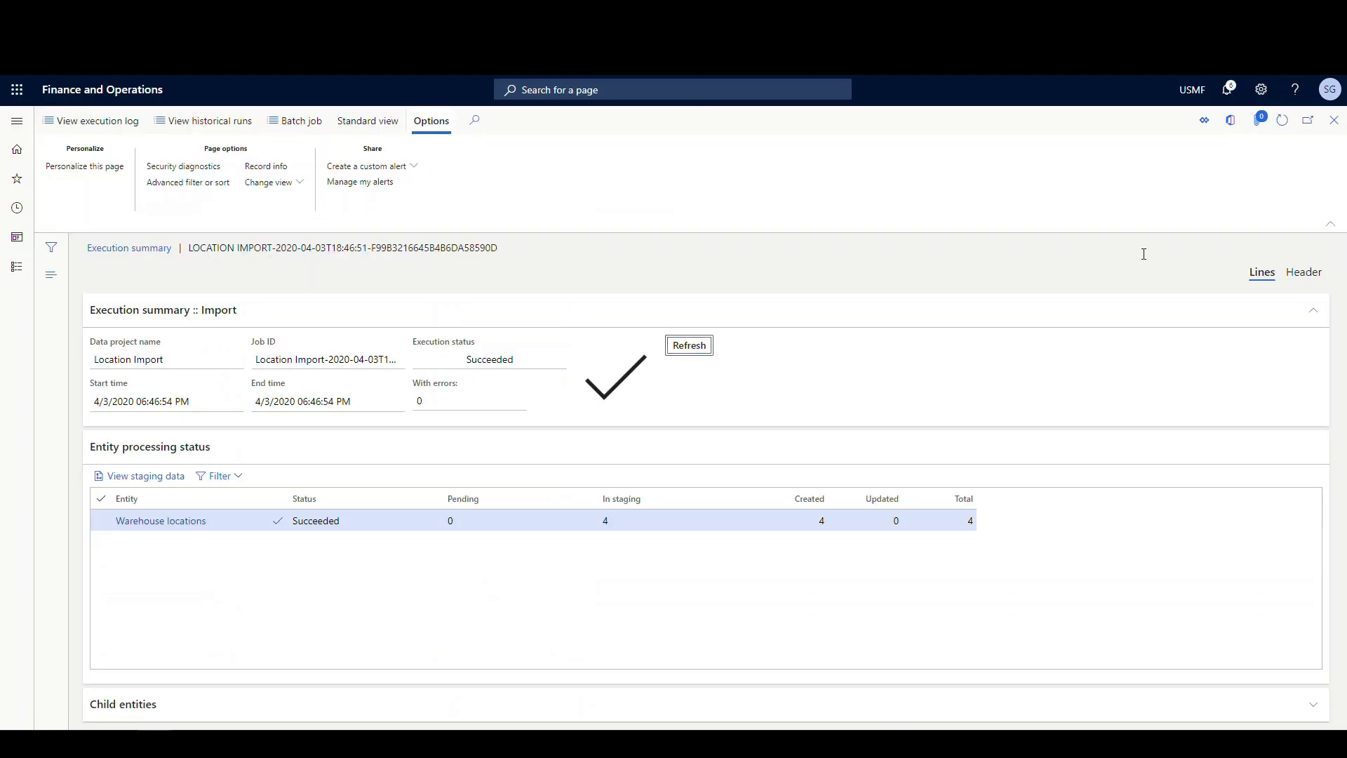
Remove the existing Warehouse locations entity from the Location Import project.
click(1333, 120)
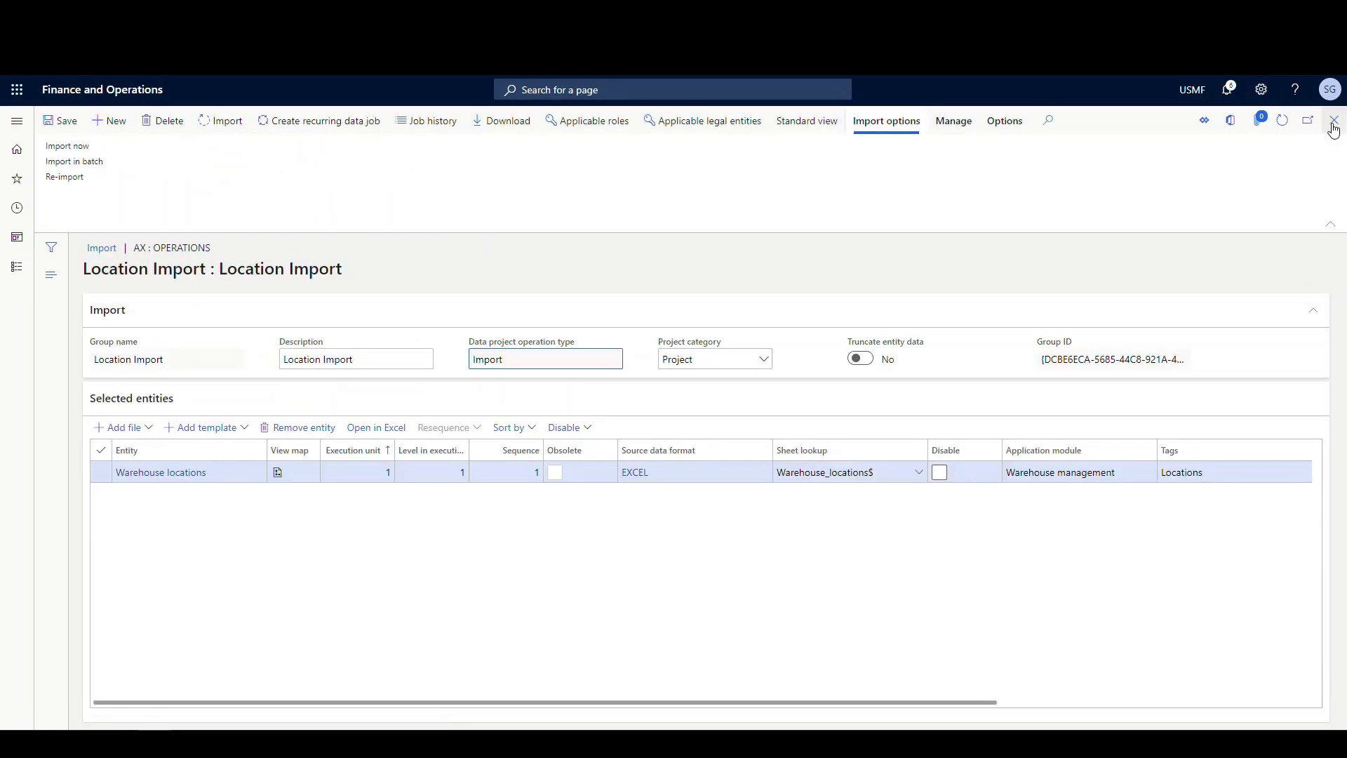
click(1334, 122)
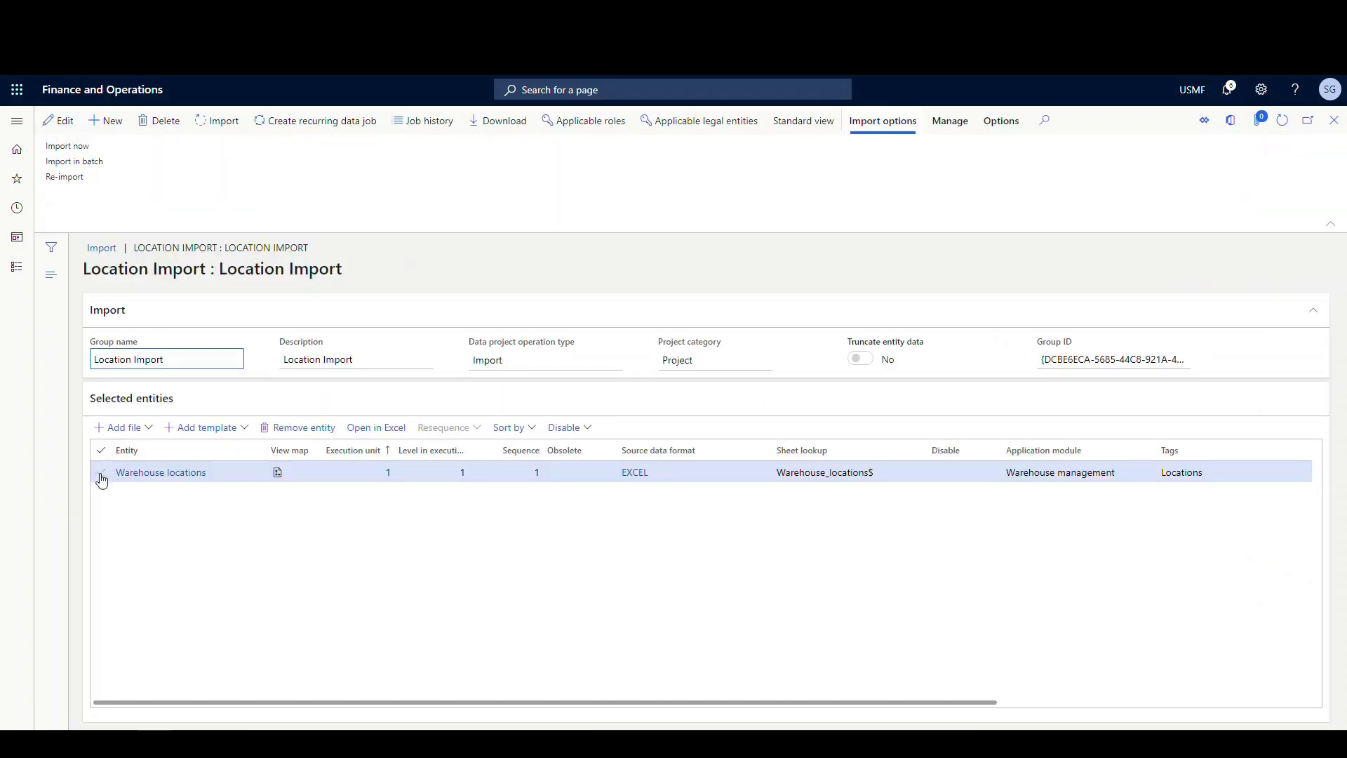
click(100, 472)
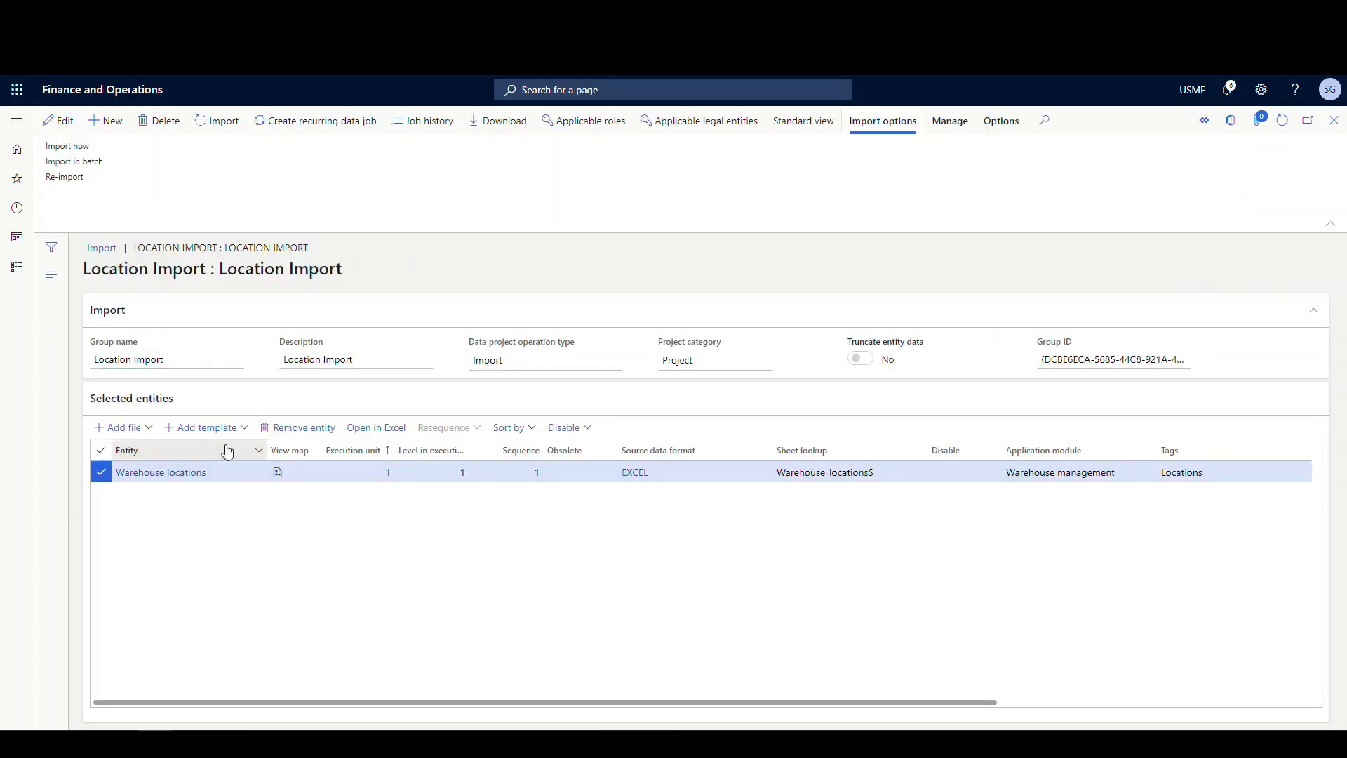
click(308, 429)
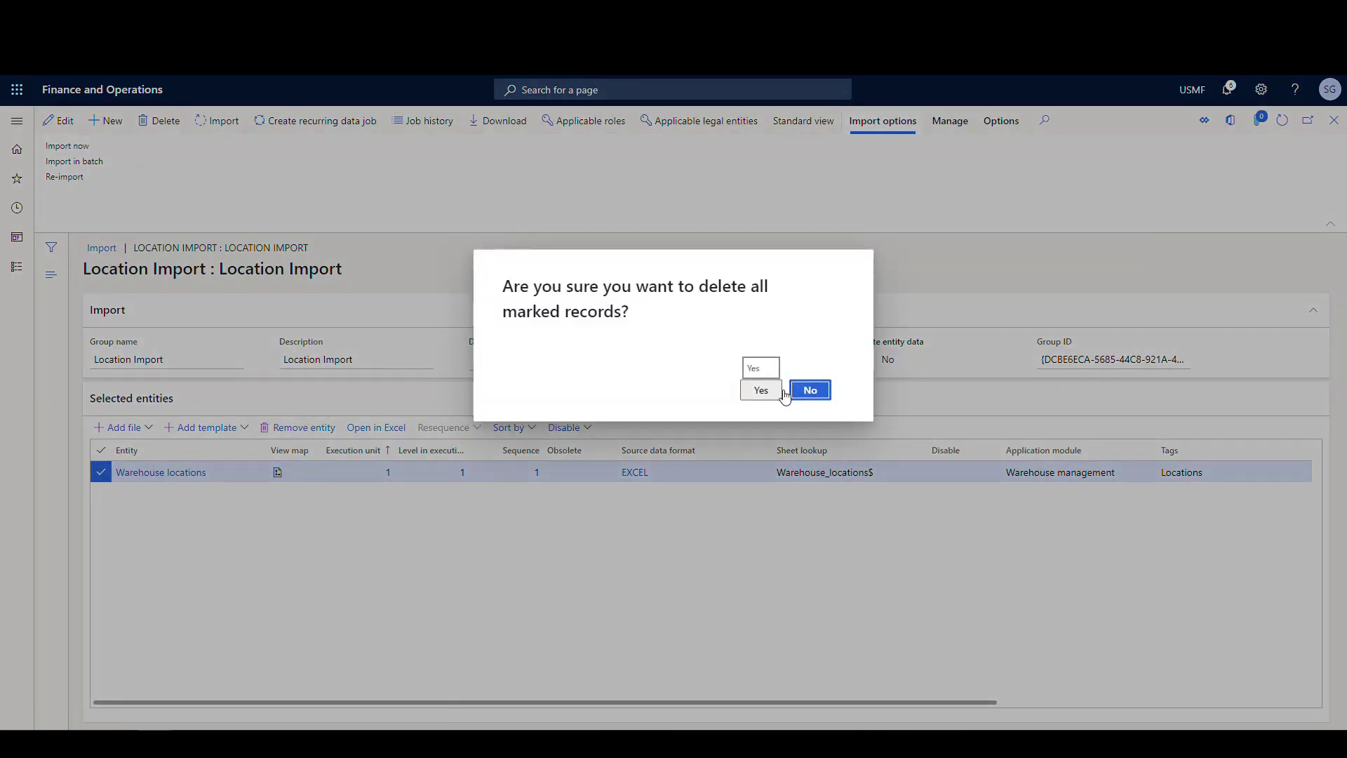
click(763, 397)
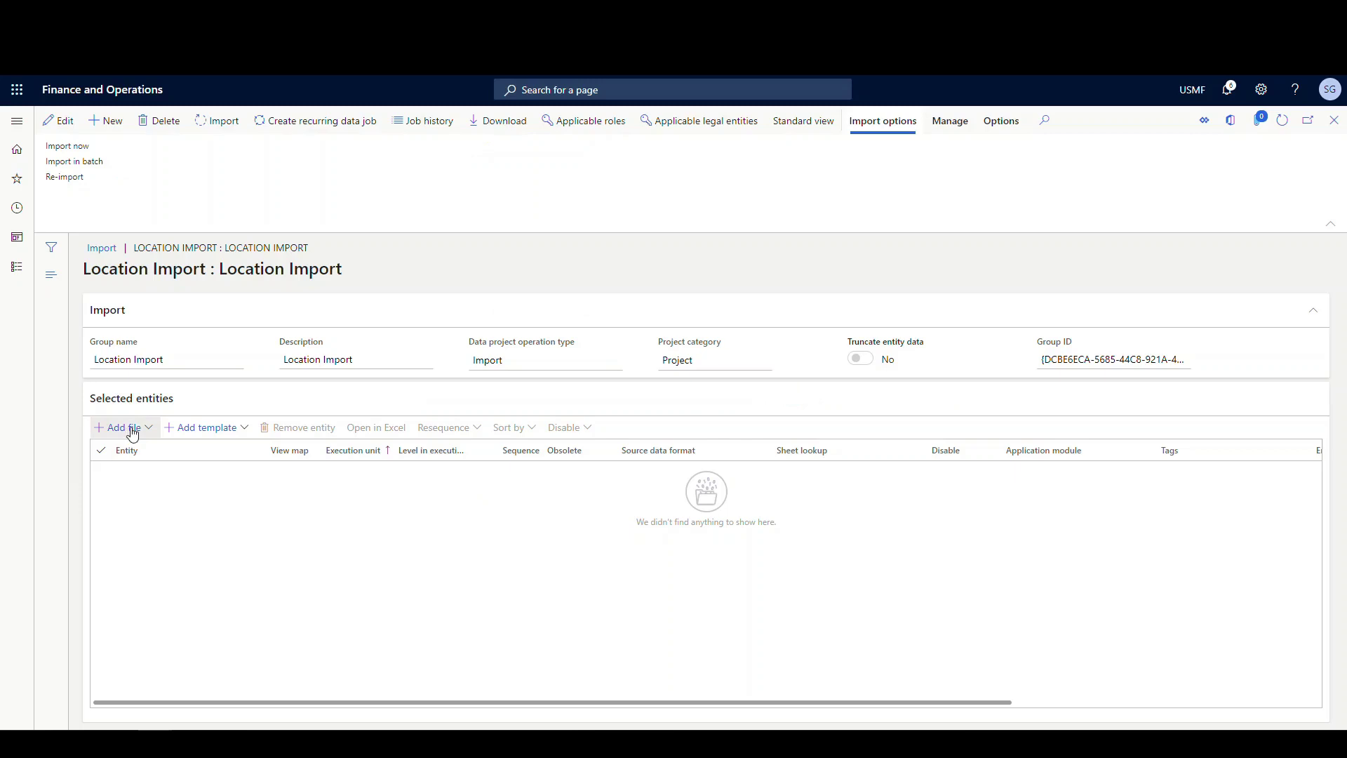
Add Warehouse locations again using the uploaded Location Import workbook.
click(126, 427)
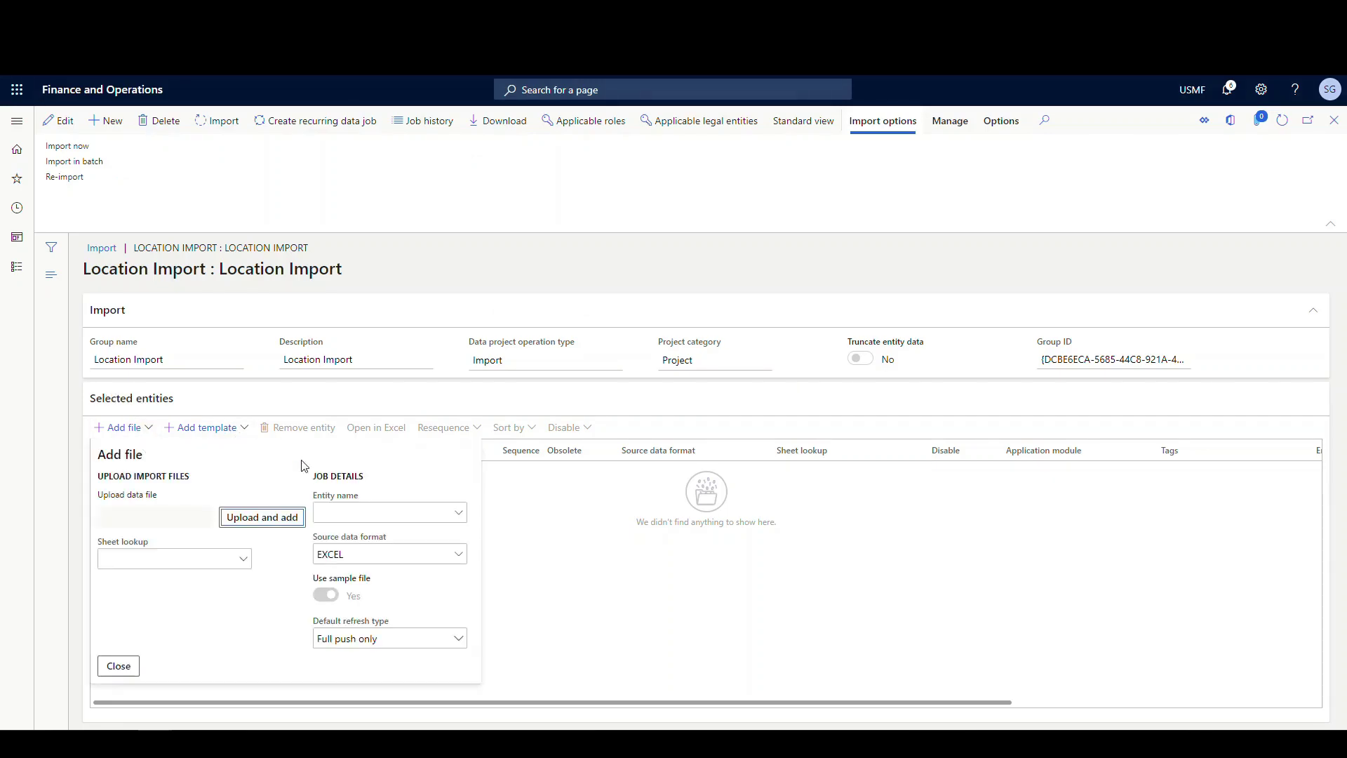
click(343, 520)
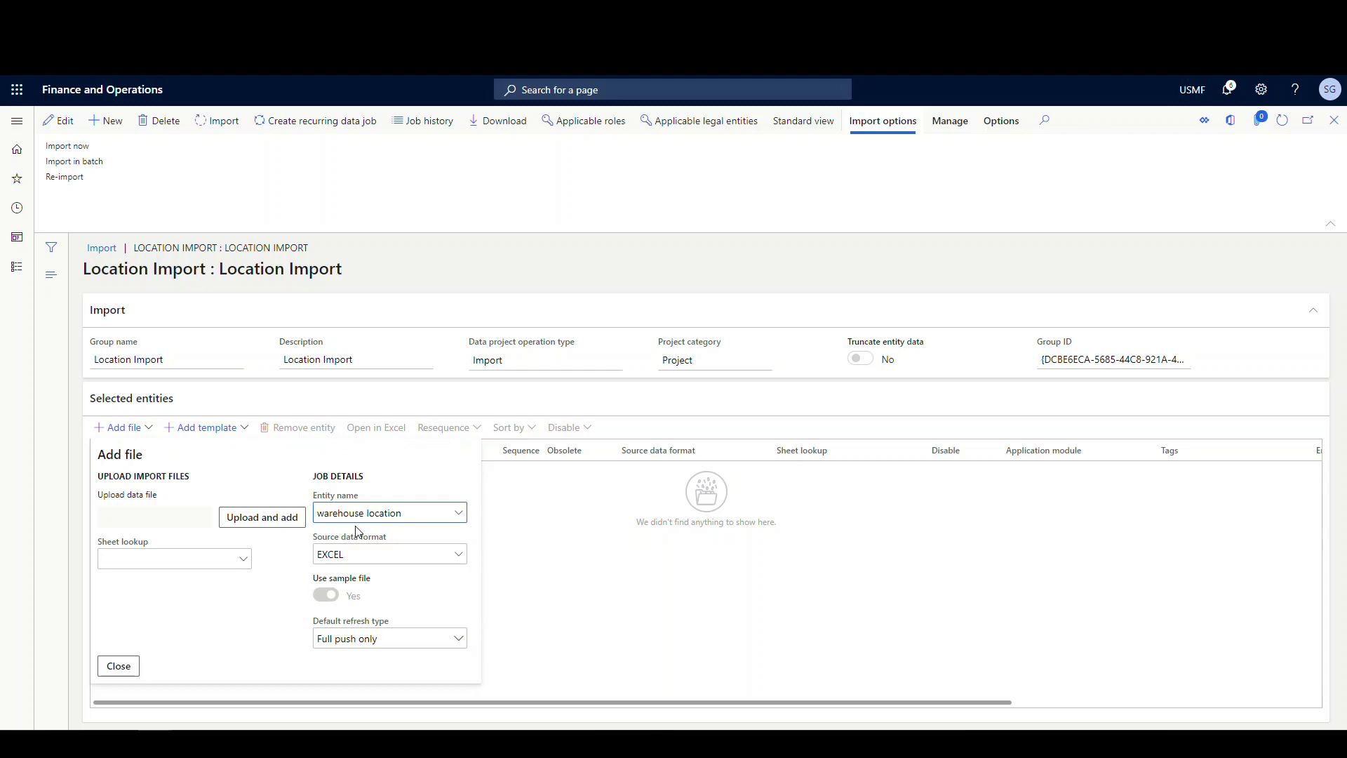
text(warehouse locationss)
key(BackSpace)
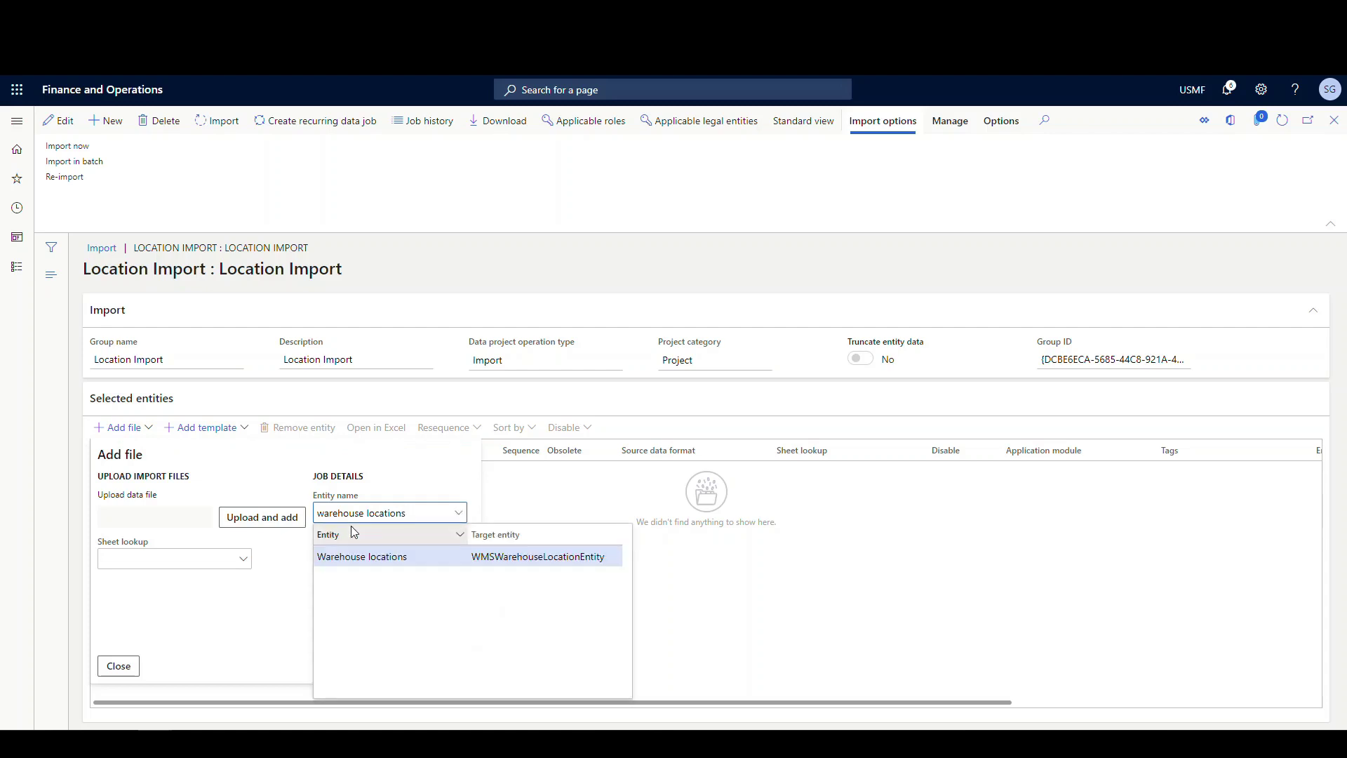
click(344, 556)
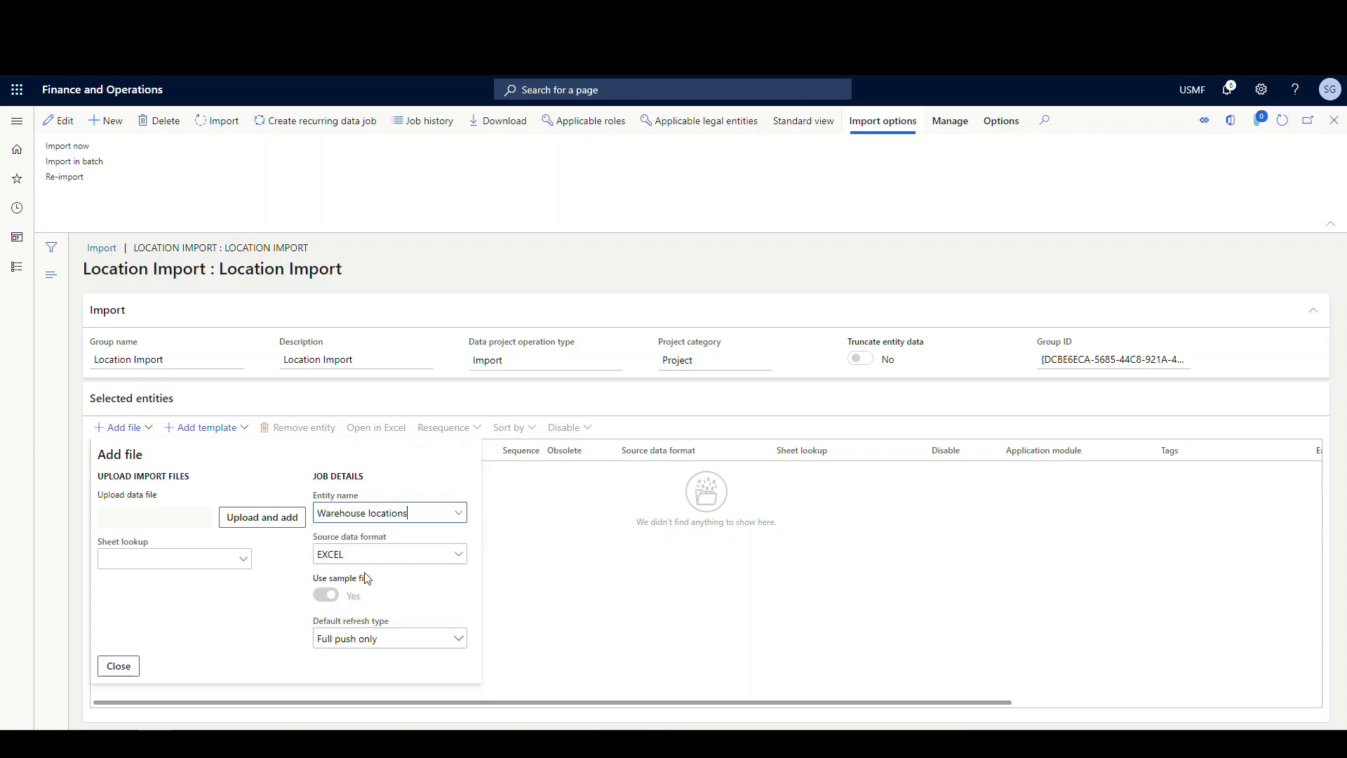
click(263, 517)
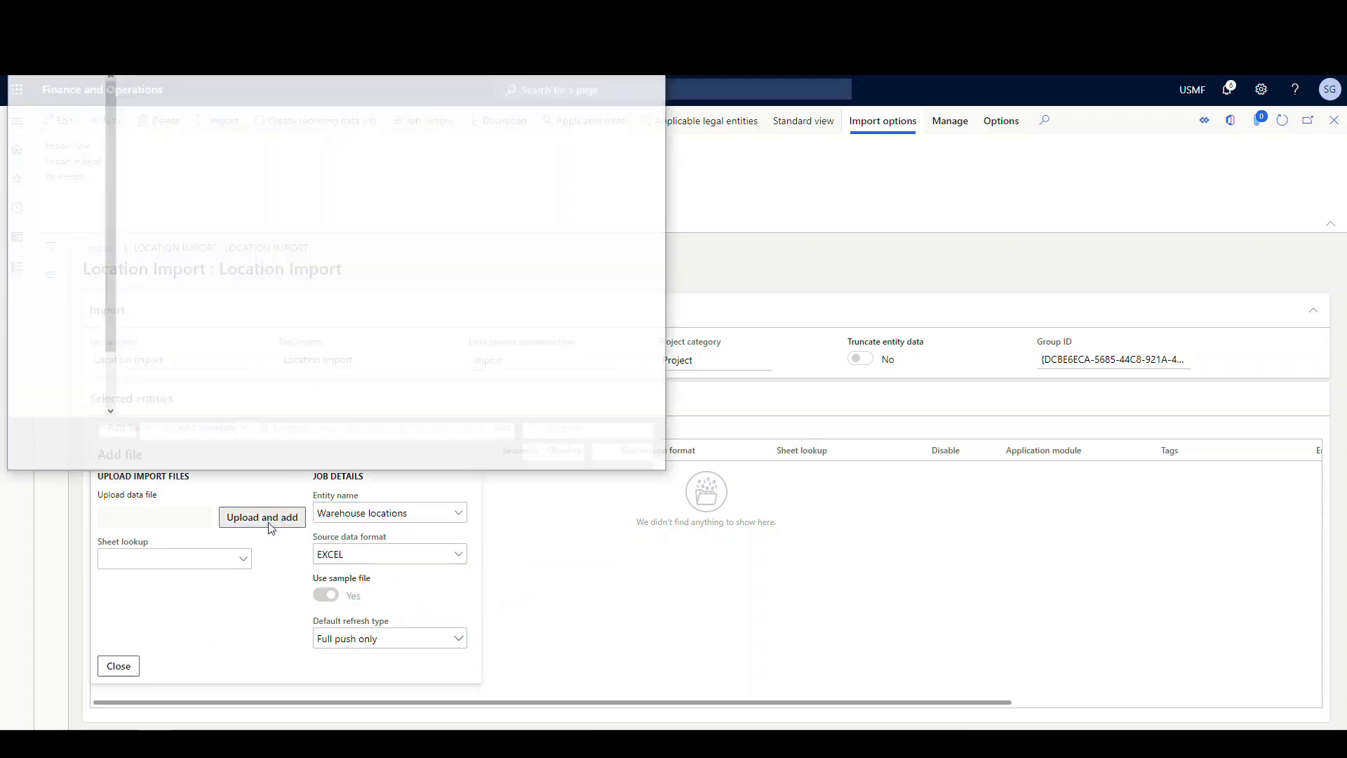
click(208, 261)
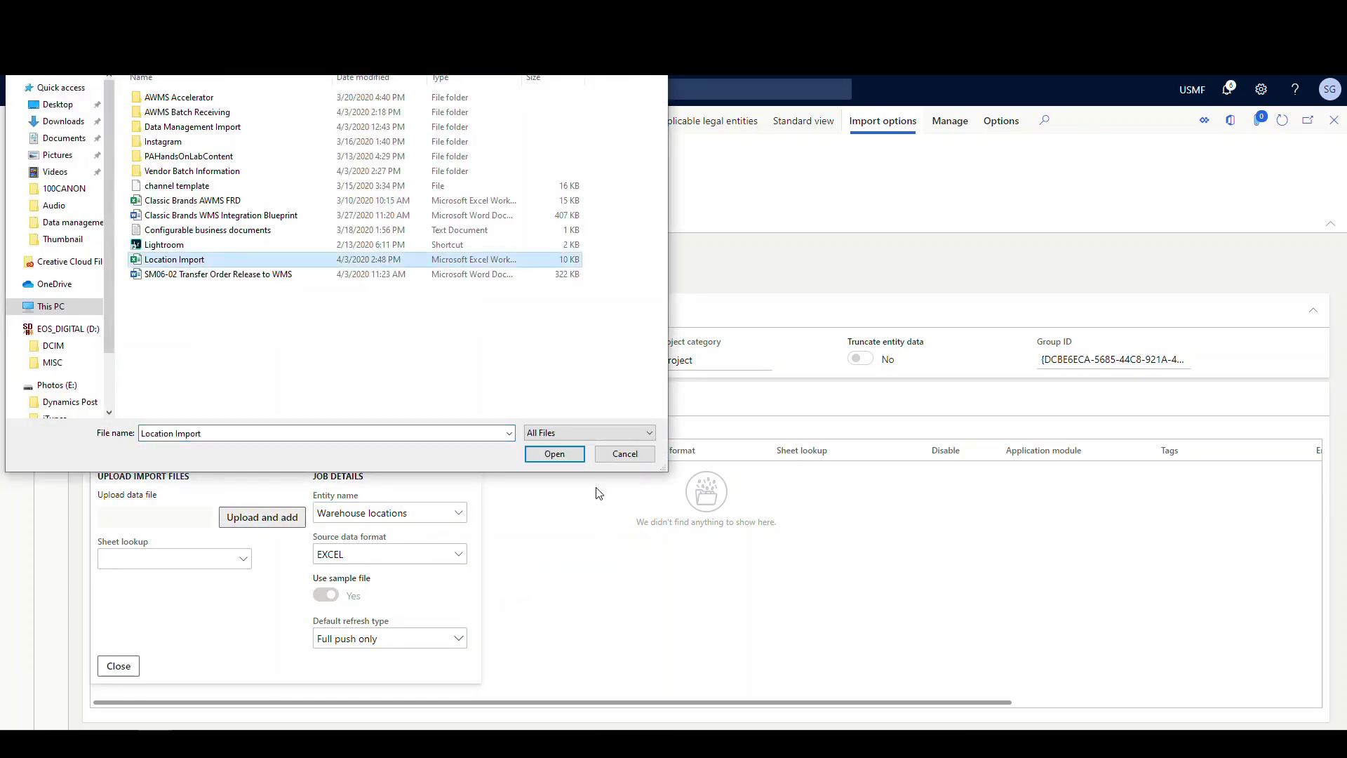
click(558, 453)
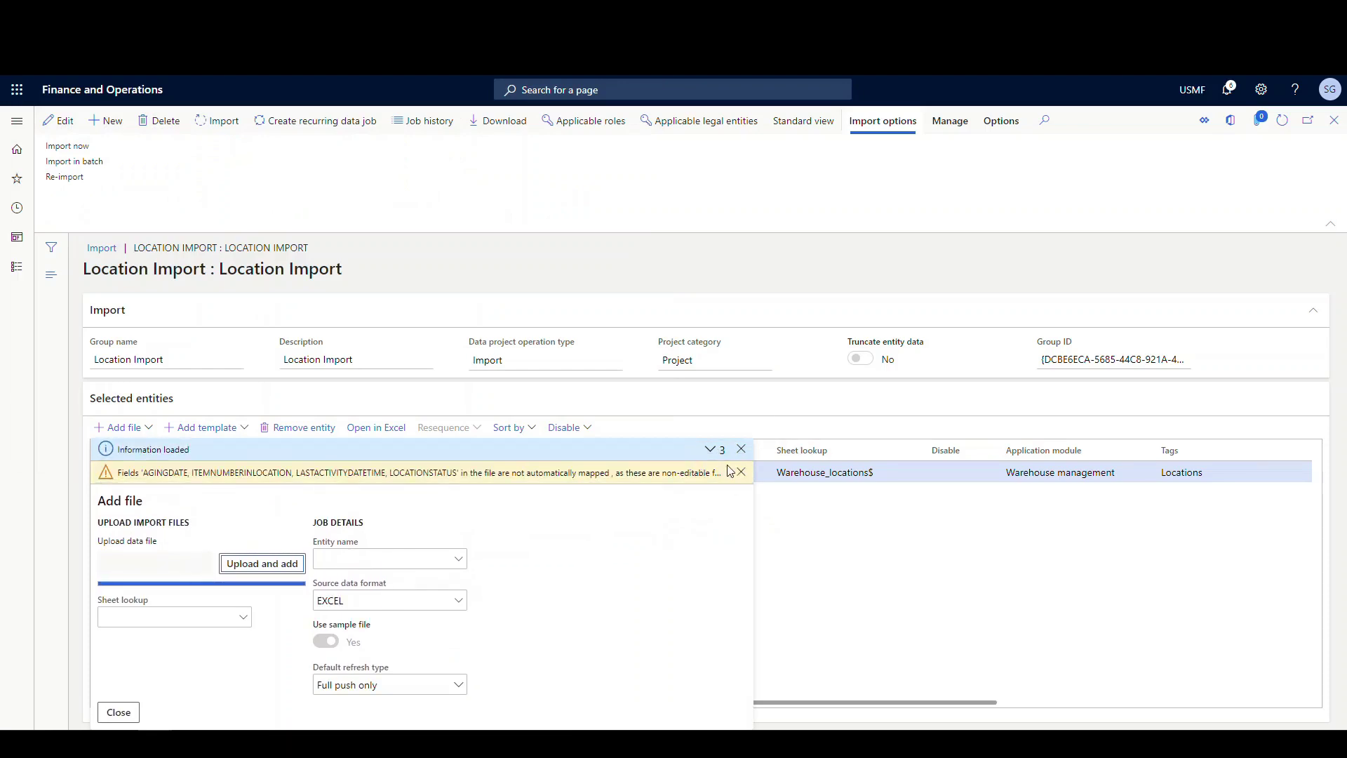
click(118, 711)
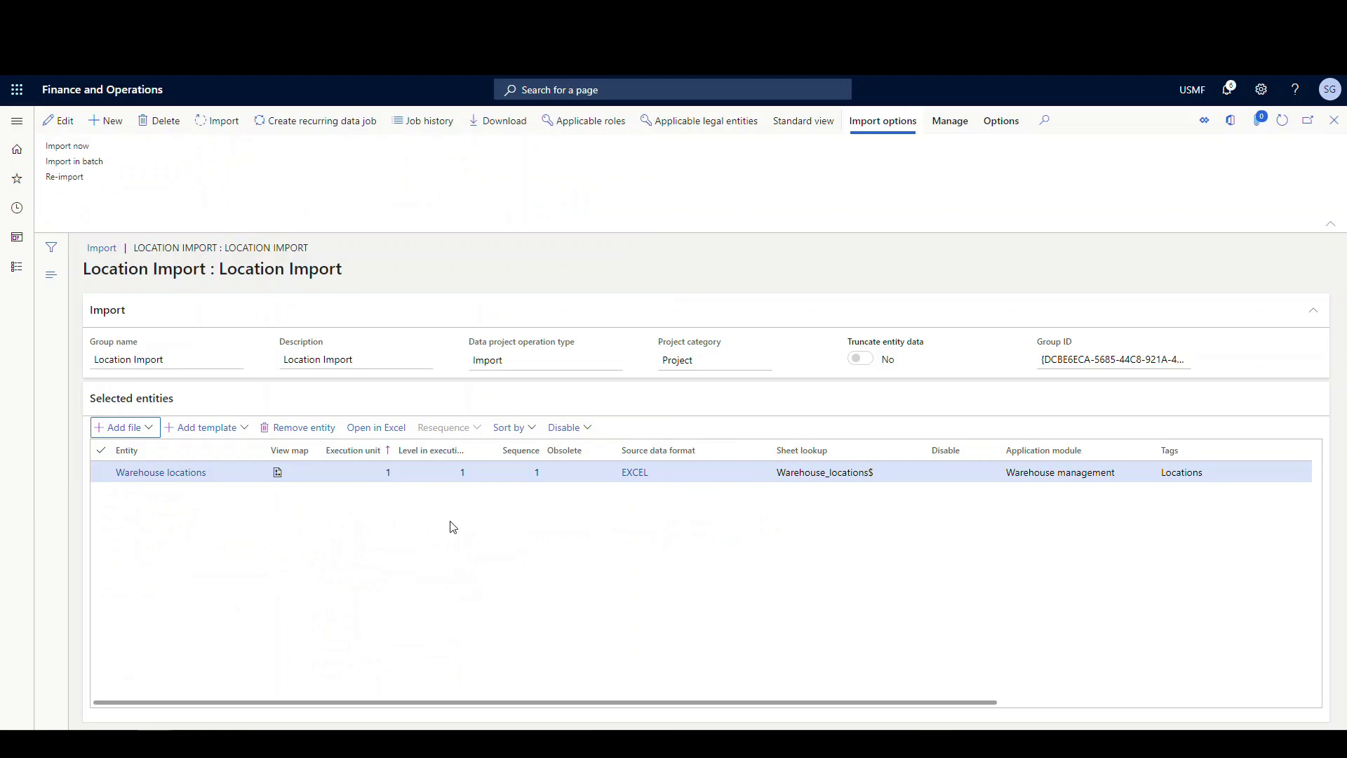
Run the Warehouse locations import and refresh the summary to confirm 4 records succeeded.
click(214, 129)
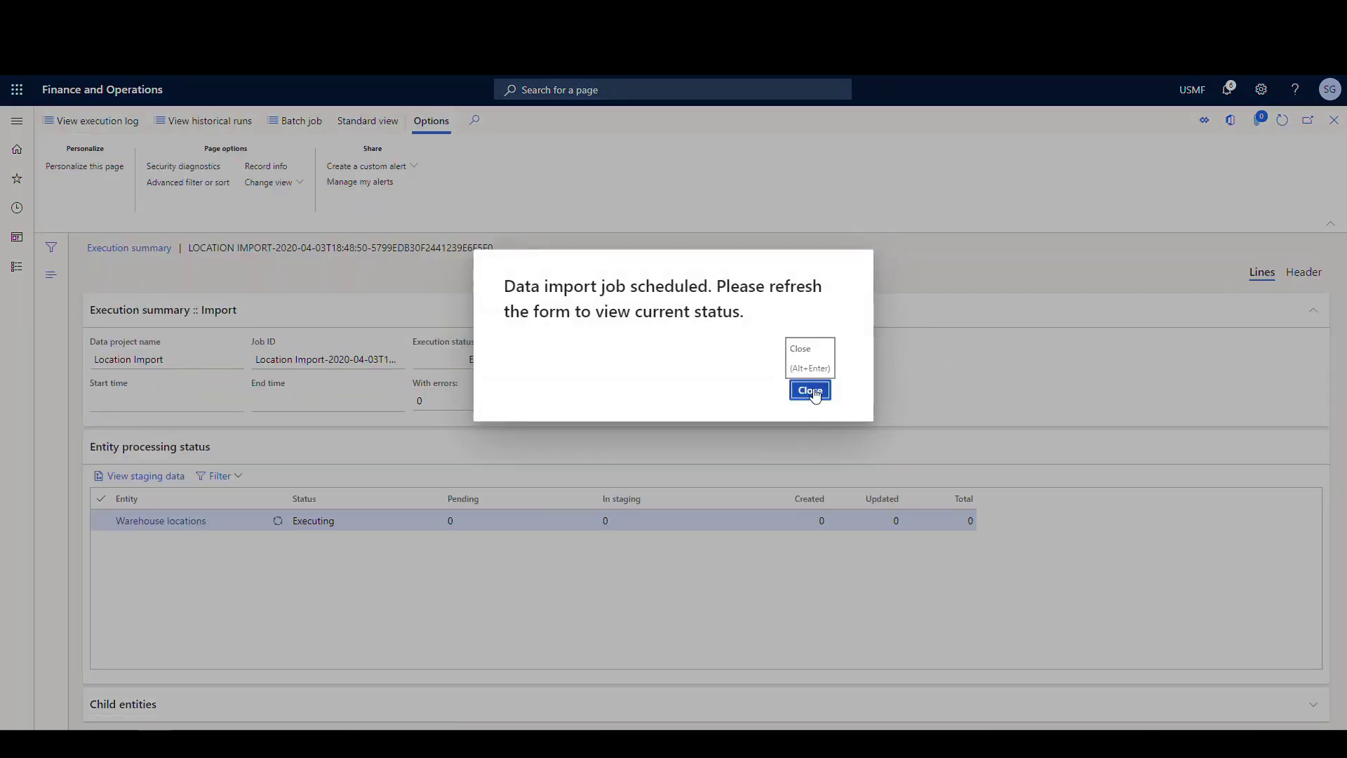
click(813, 391)
click(686, 347)
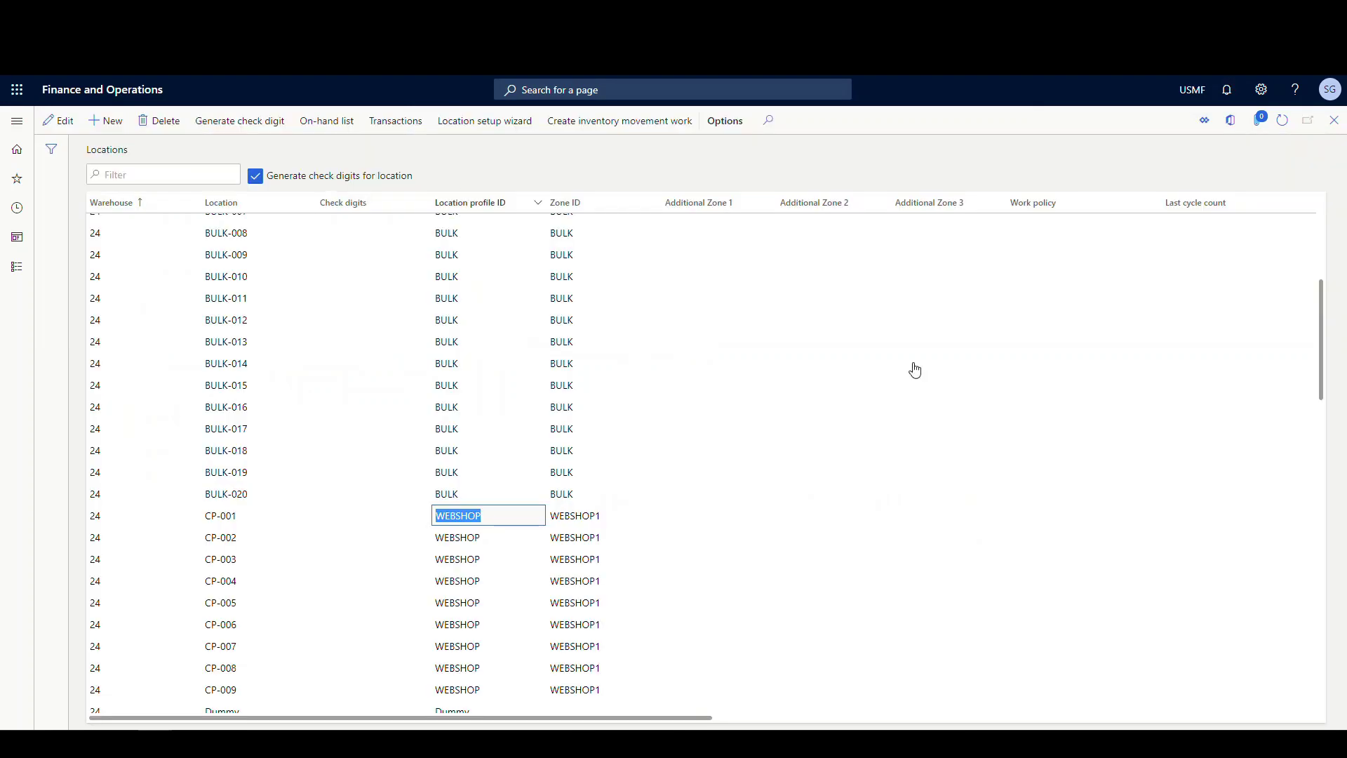
Refresh the Locations list and scroll to BULK-017–BULK-020, now with profile WEBSHOP.
click(1283, 122)
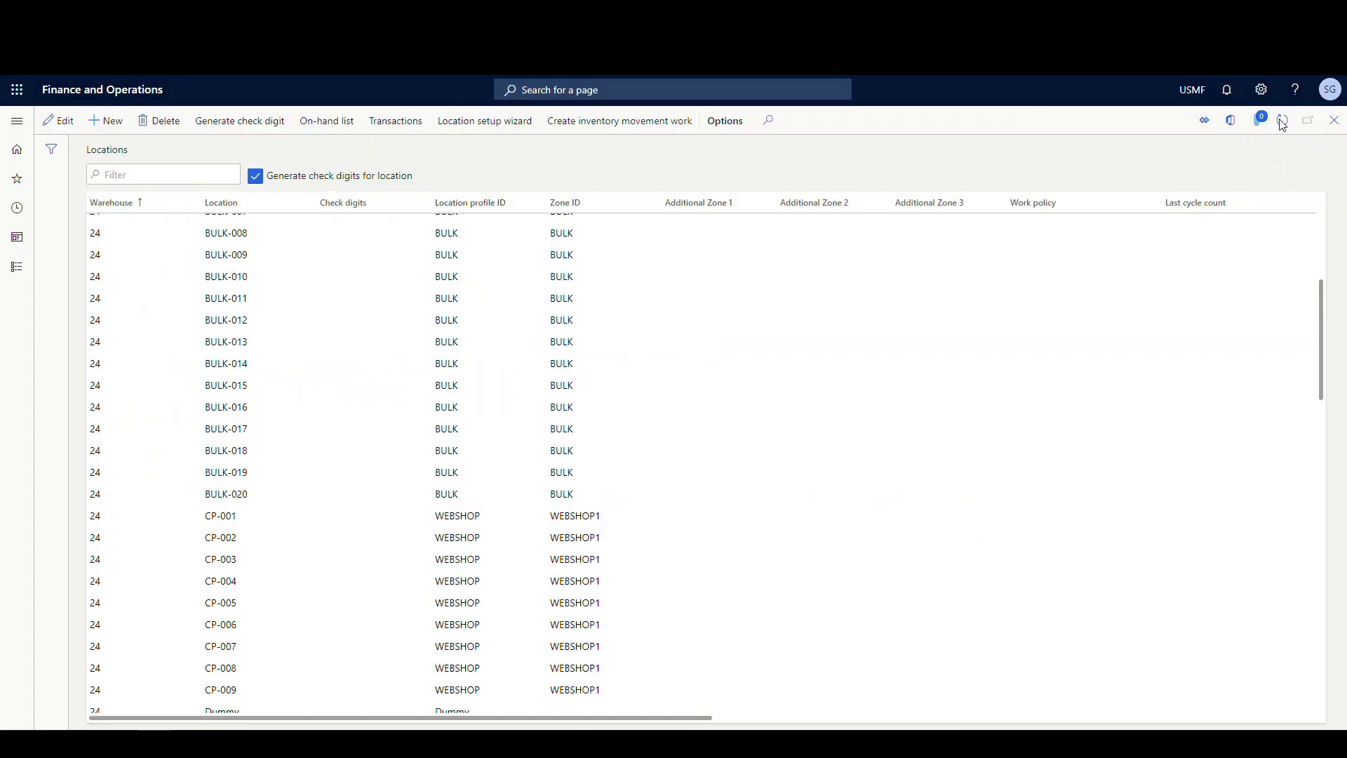
click(1283, 123)
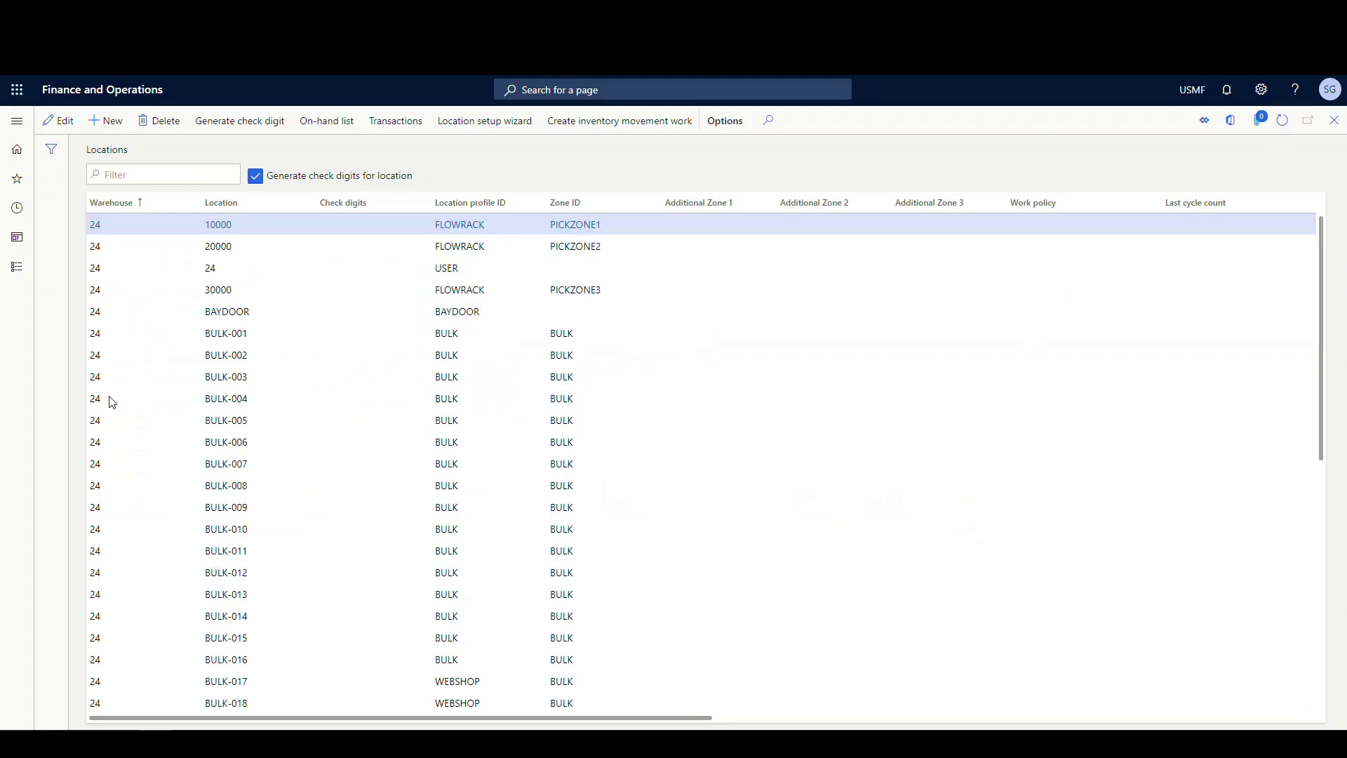
scroll(440, 552, down, 5)
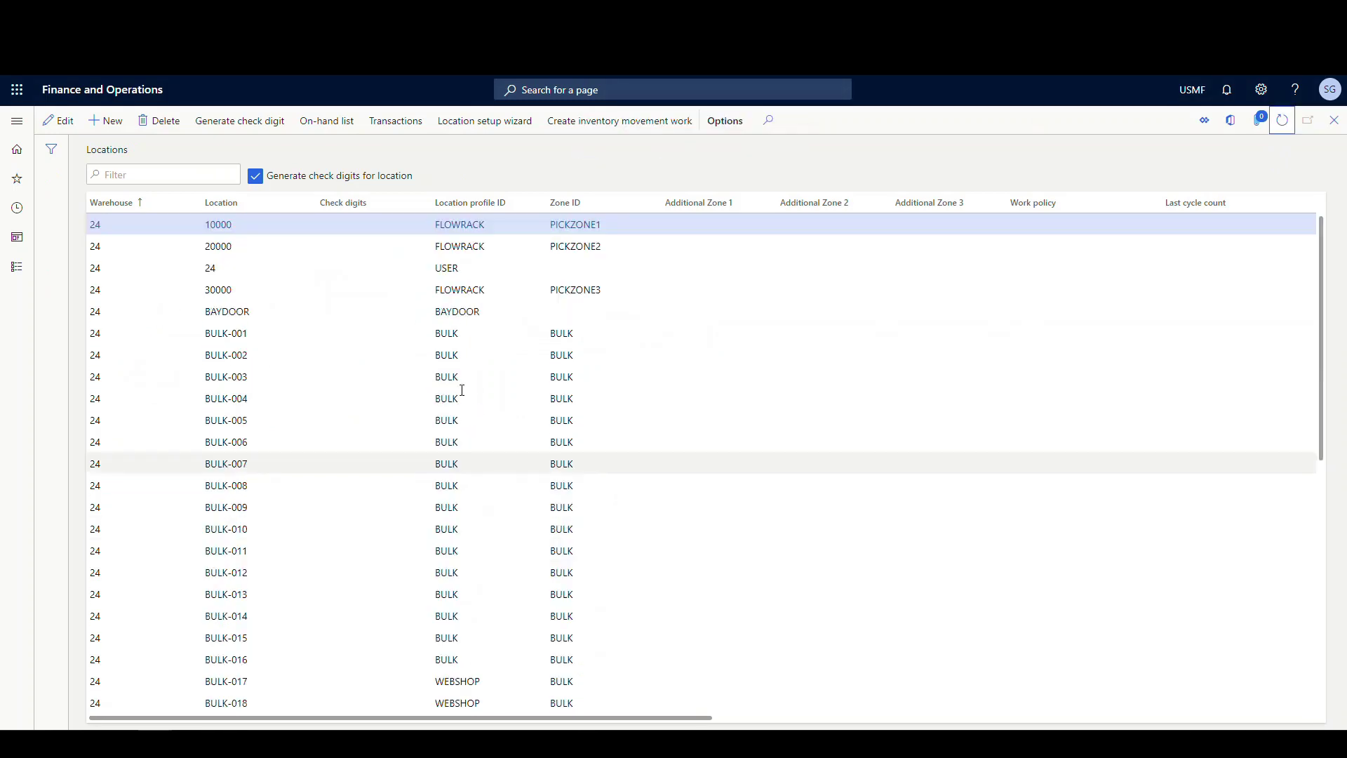
scroll(449, 420, down, 3)
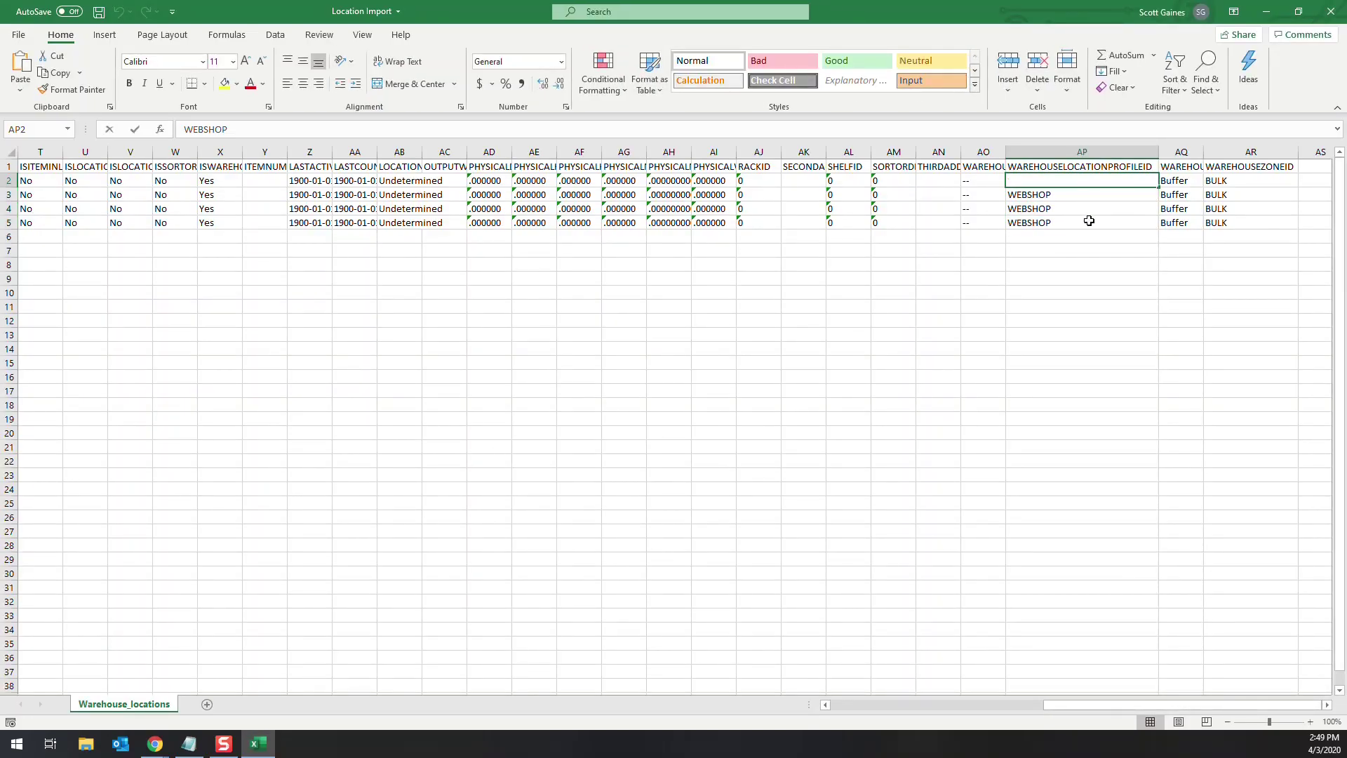
Enter BULK in AP2 and fill it down through AP5.
text(BULK)
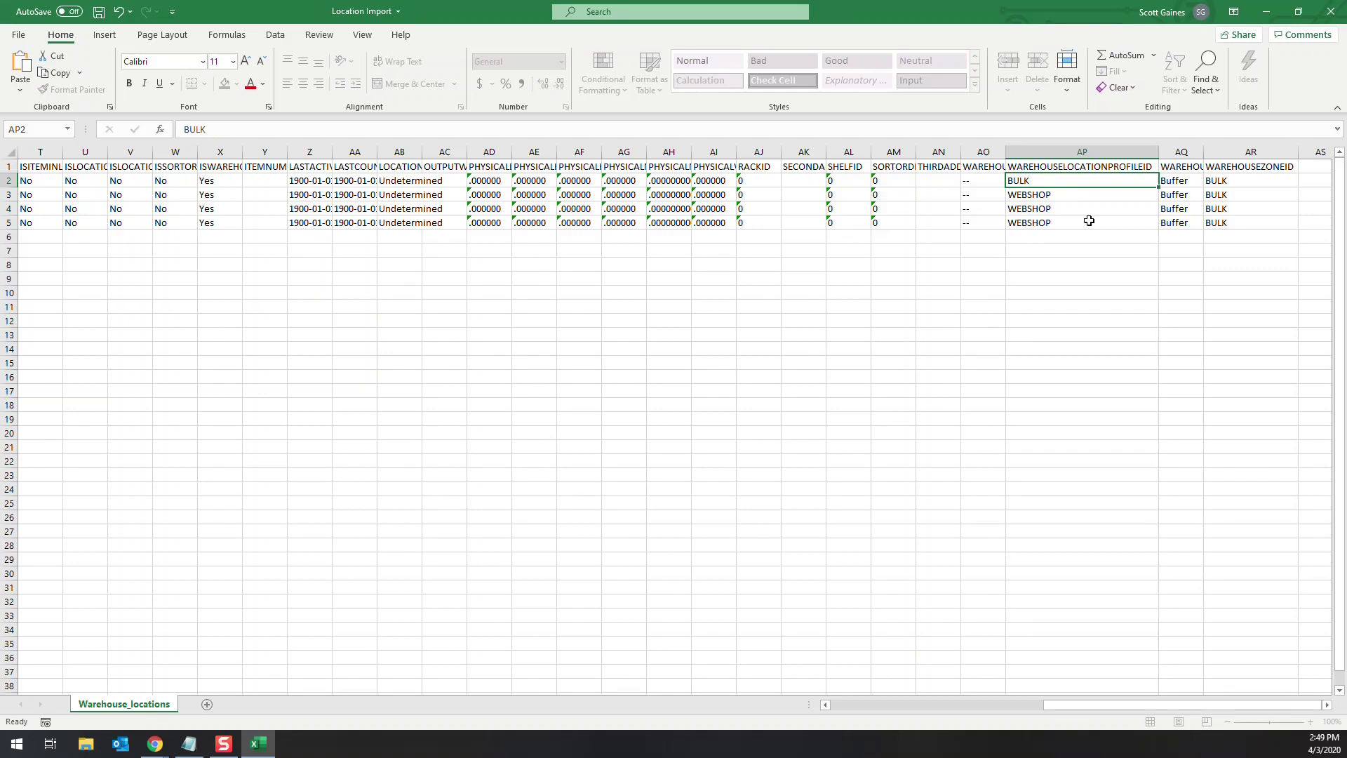
key(Return)
click(1115, 181)
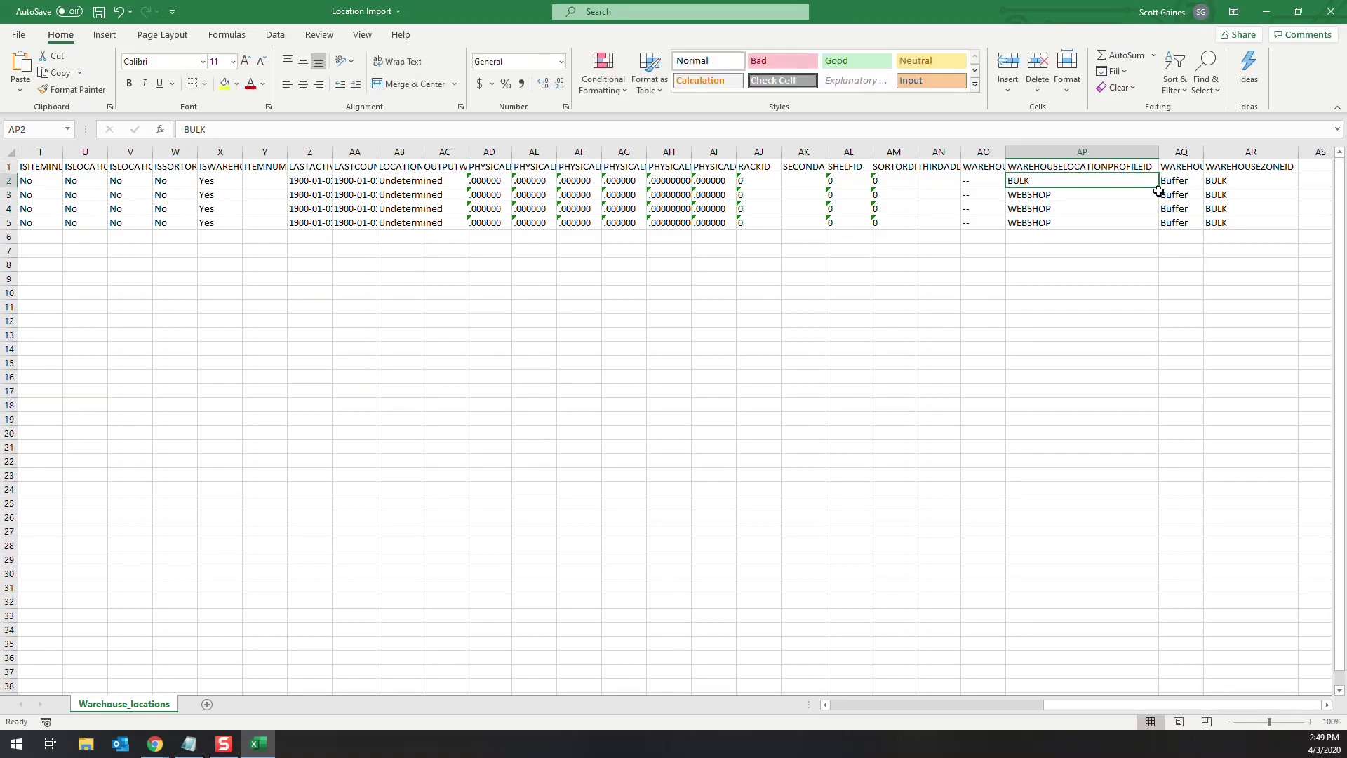
drag(1158, 188, 1156, 226)
click(1043, 220)
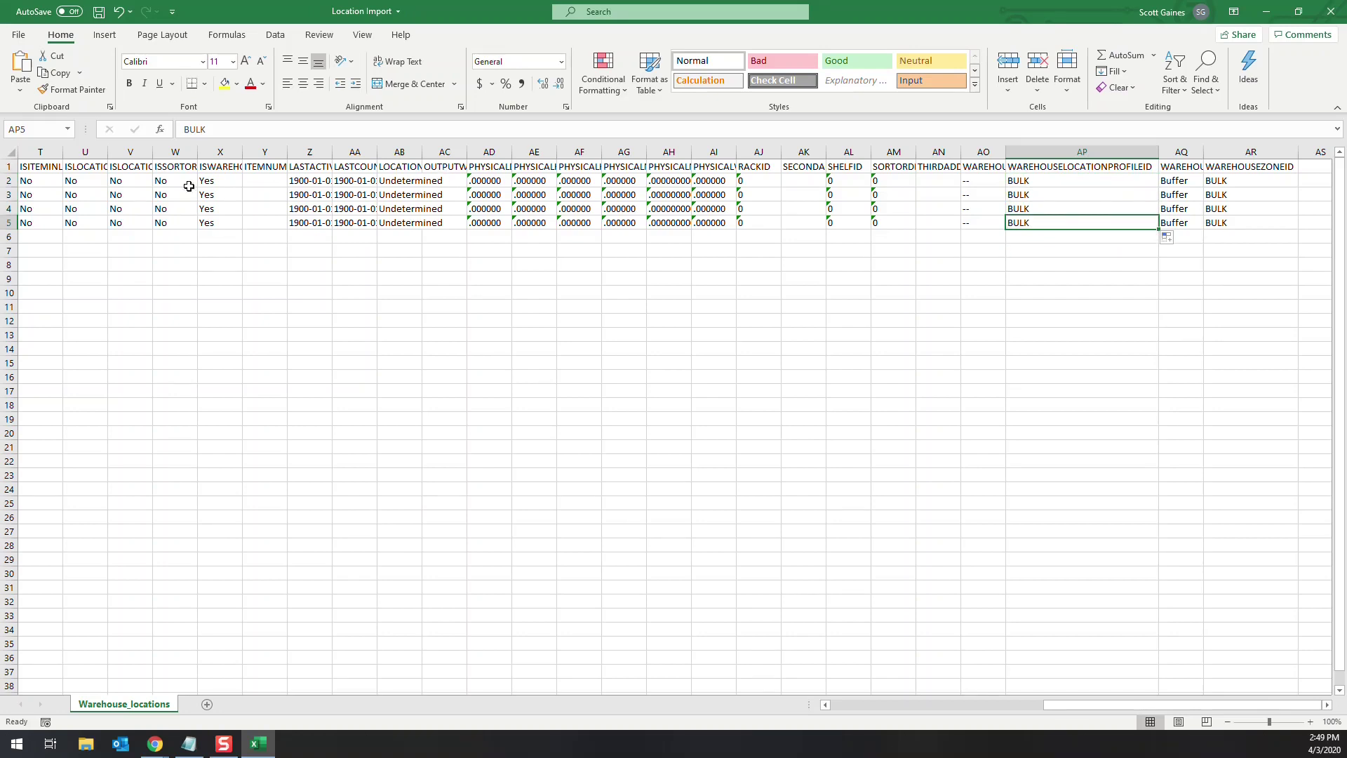
Change AP5 to BULKZ, then save and close the workbook.
click(215, 130)
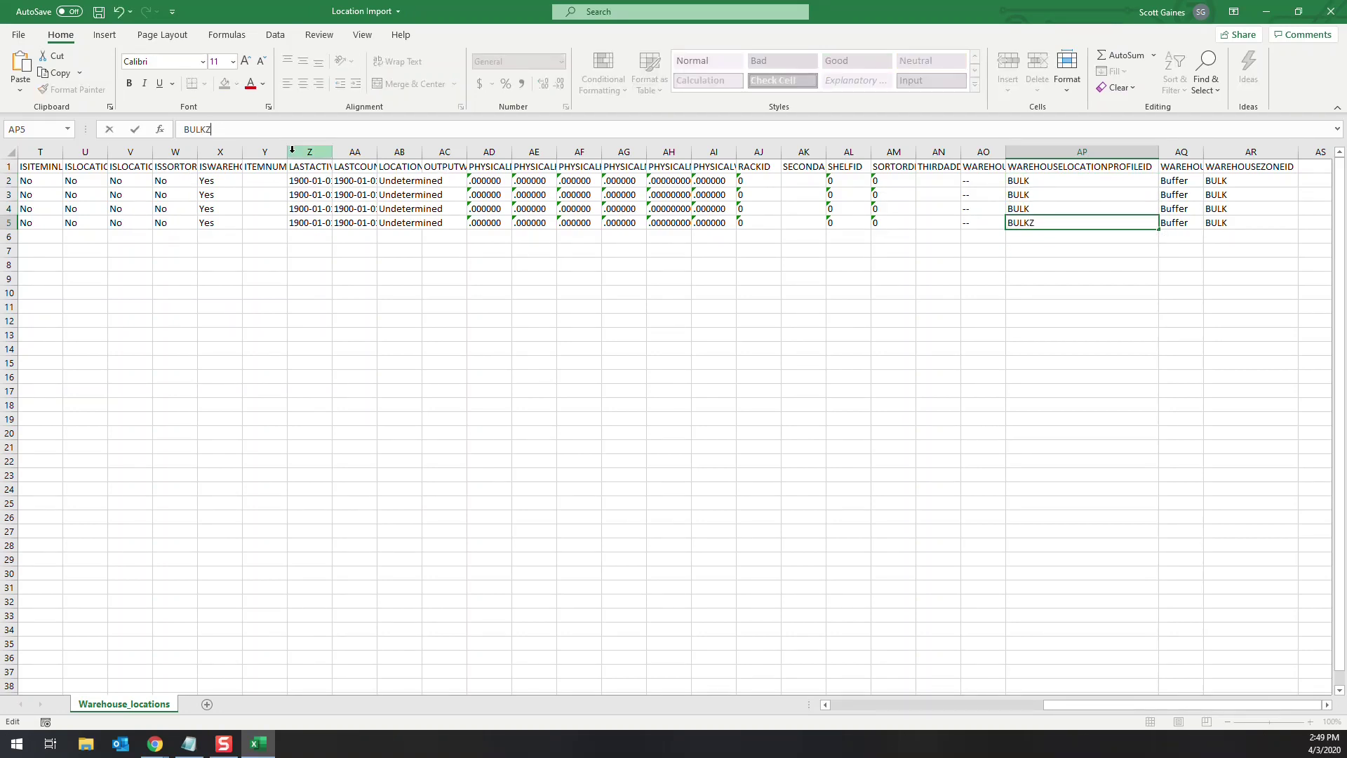
click(99, 11)
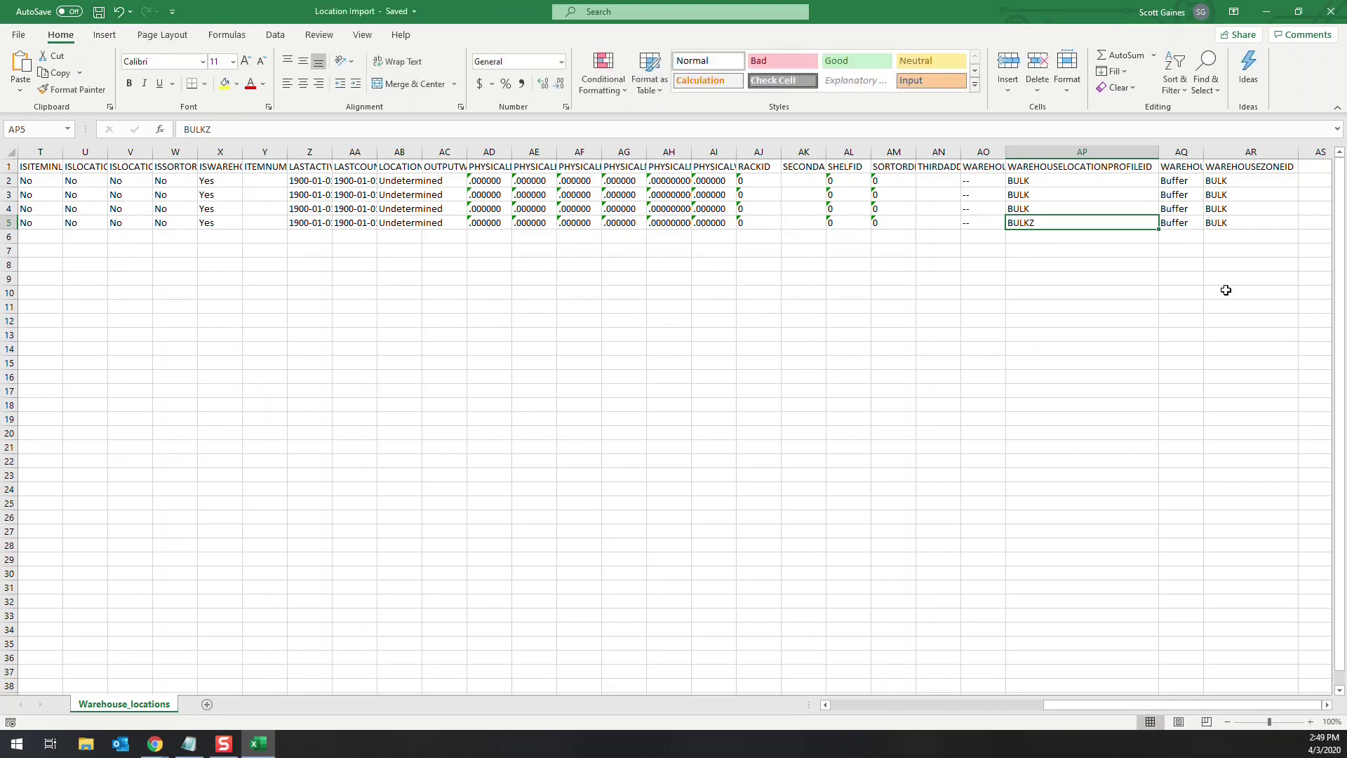
click(1329, 11)
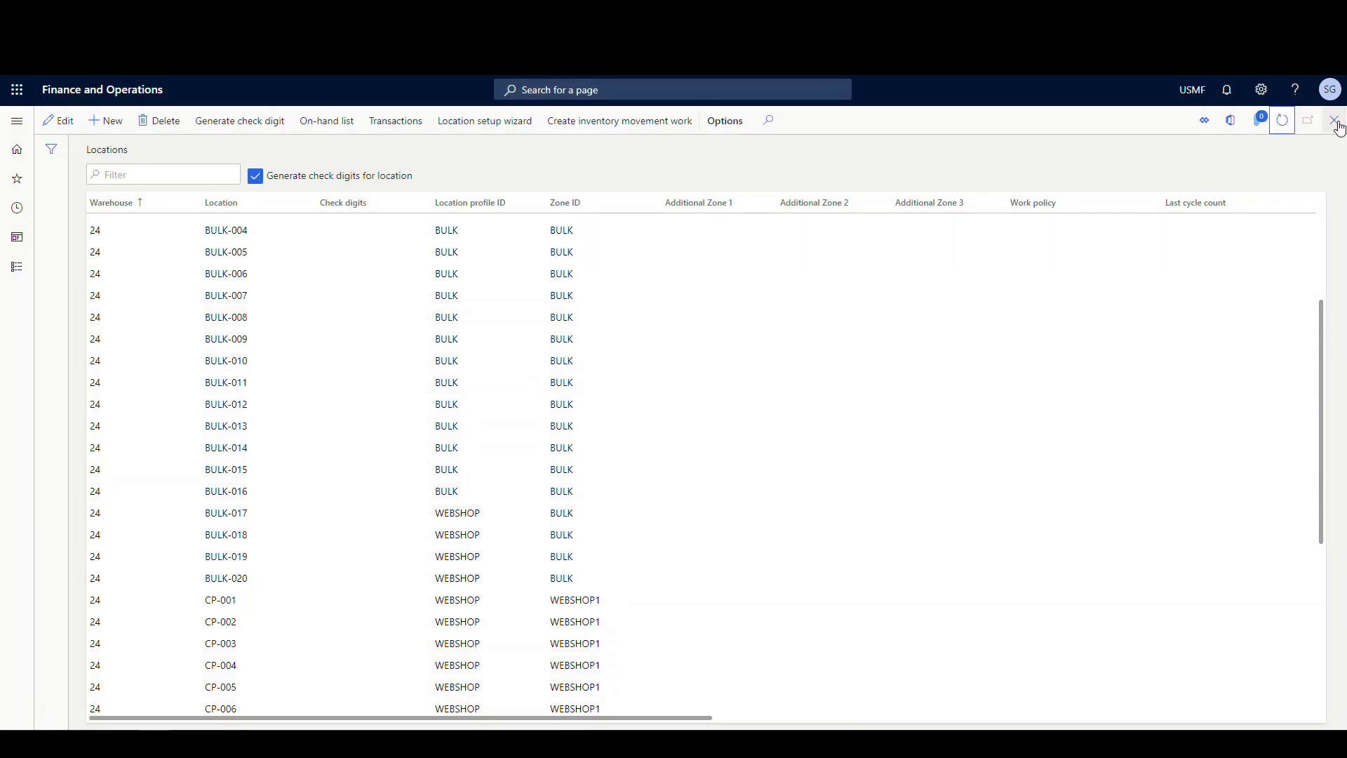
Close the Locations and execution summary pages and reopen the Location Import data project.
click(1335, 122)
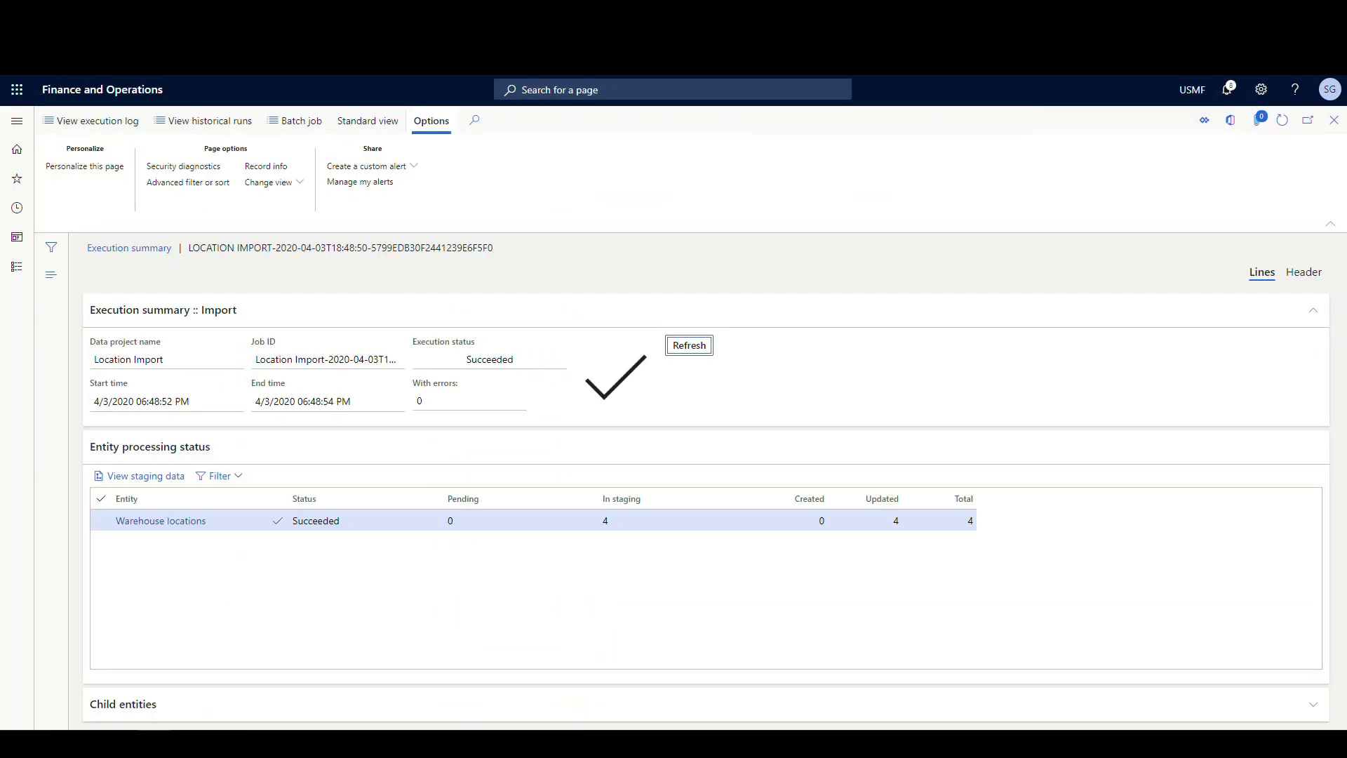
click(1334, 121)
click(1335, 121)
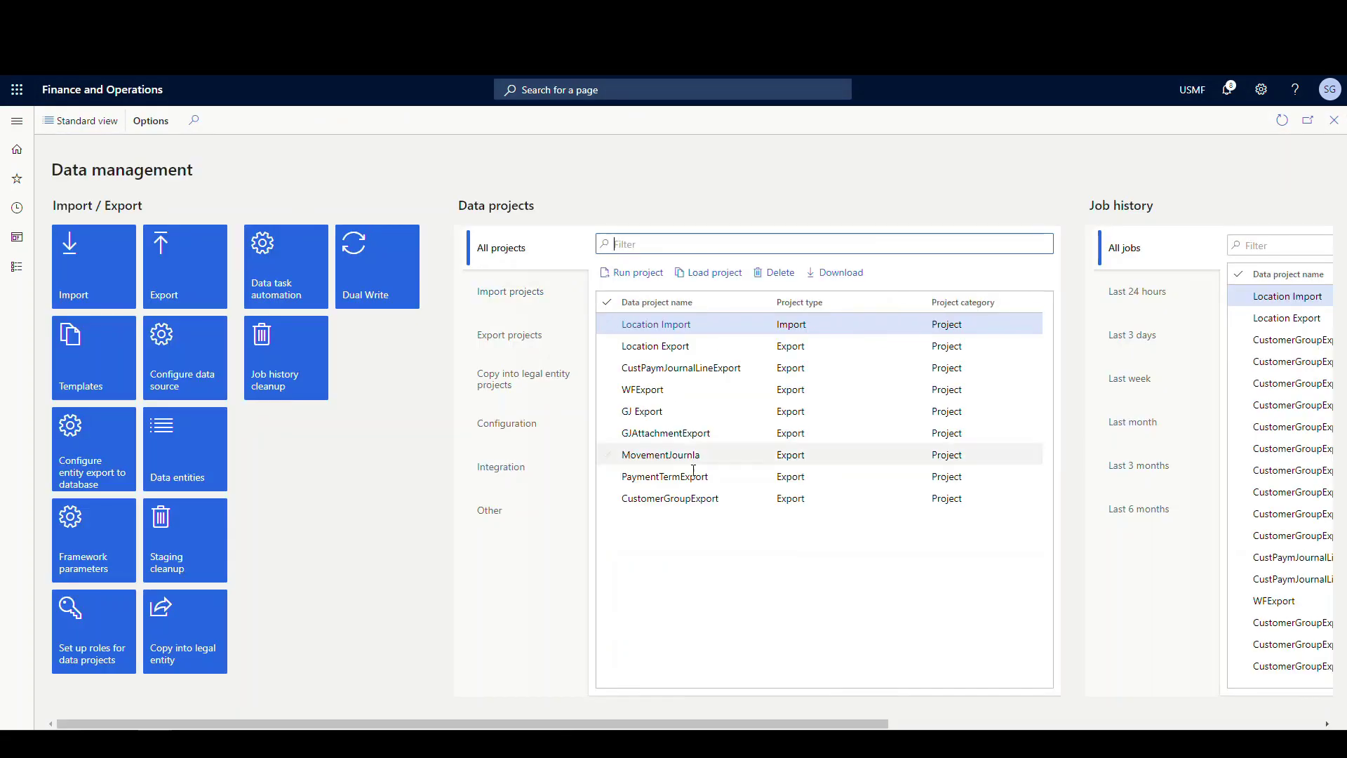
click(717, 274)
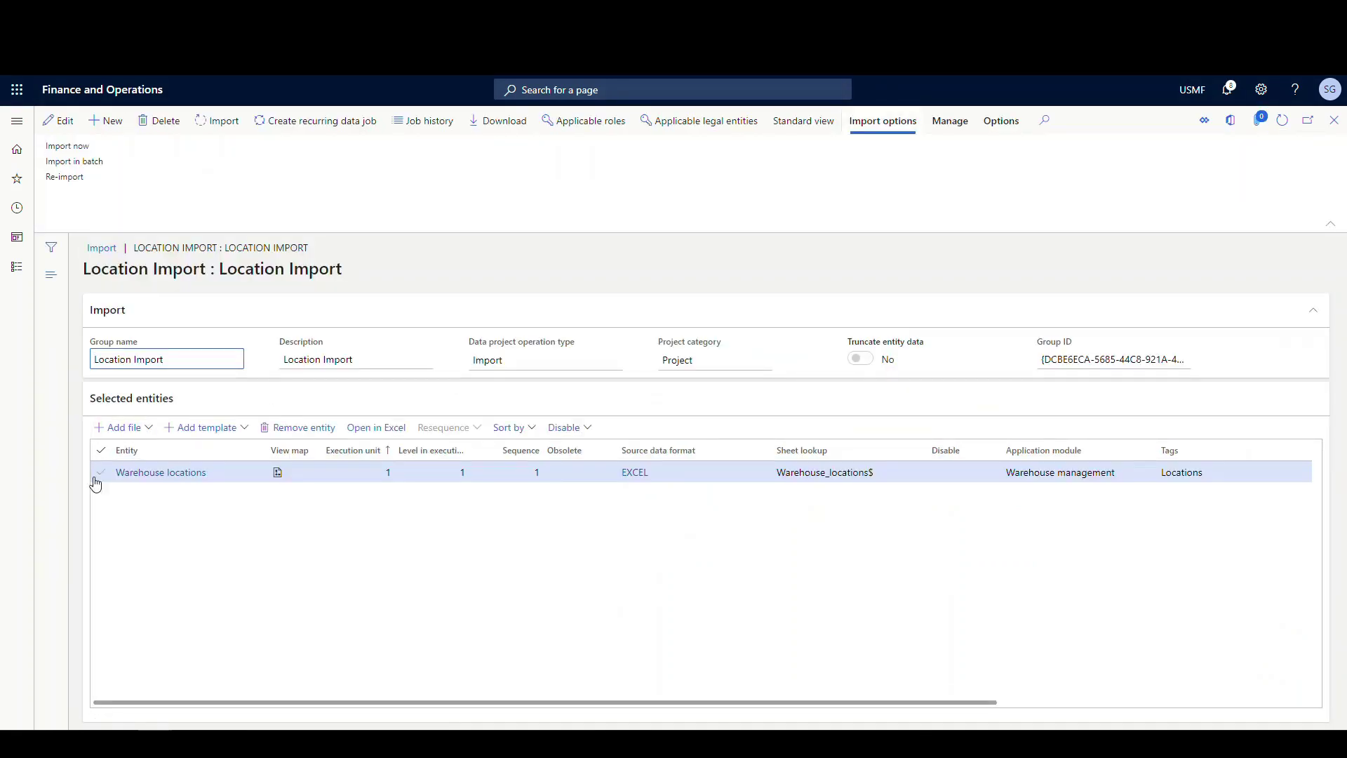
Remove the Warehouse locations entity from the Location Import project.
click(101, 472)
click(268, 428)
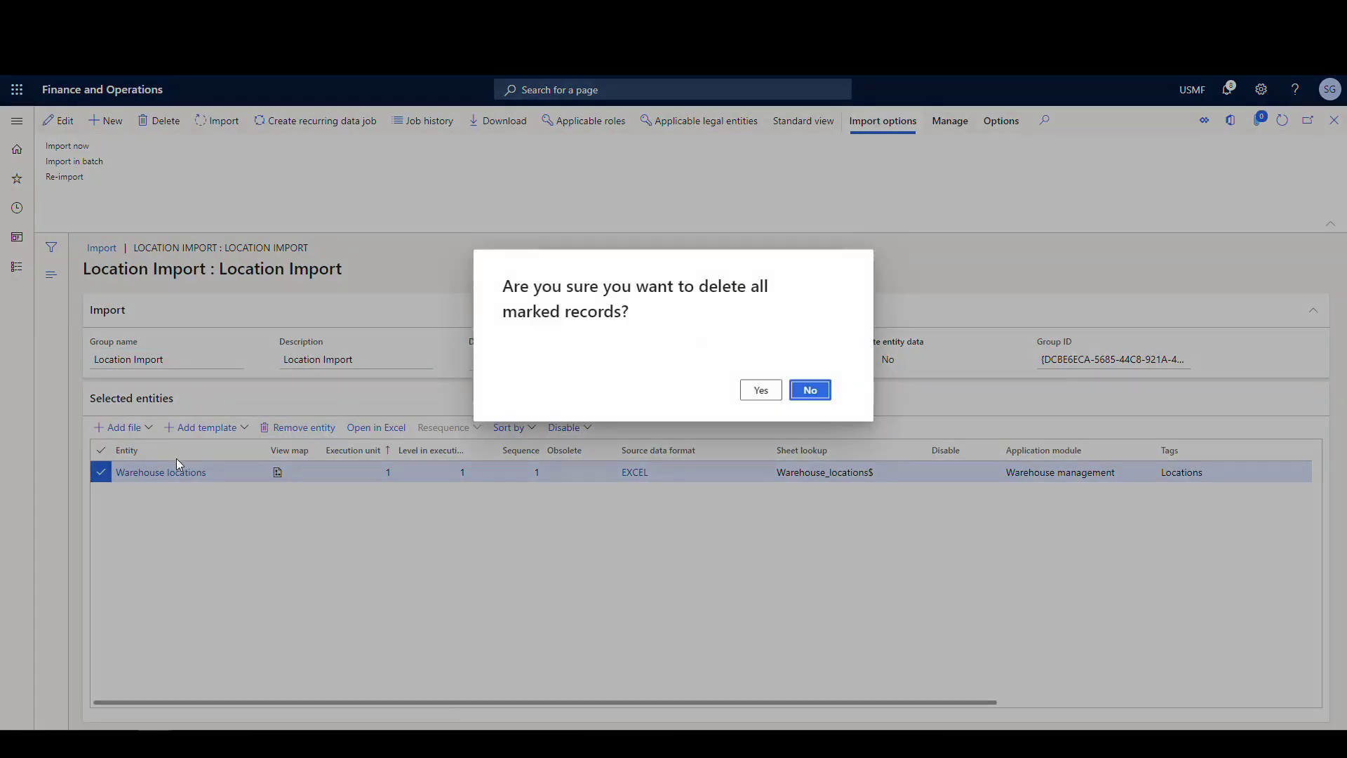
click(761, 390)
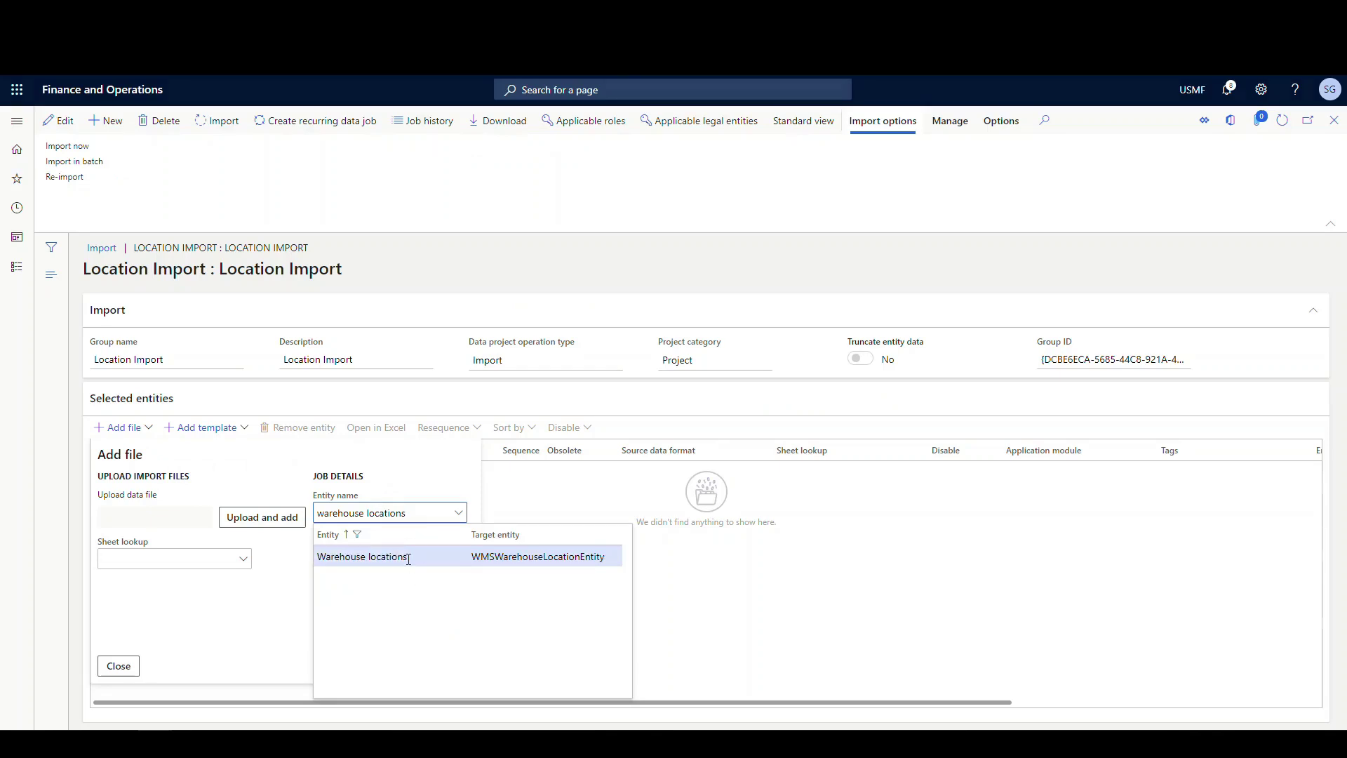
Re-add Warehouse locations with the Location Import spreadsheet uploaded.
click(406, 556)
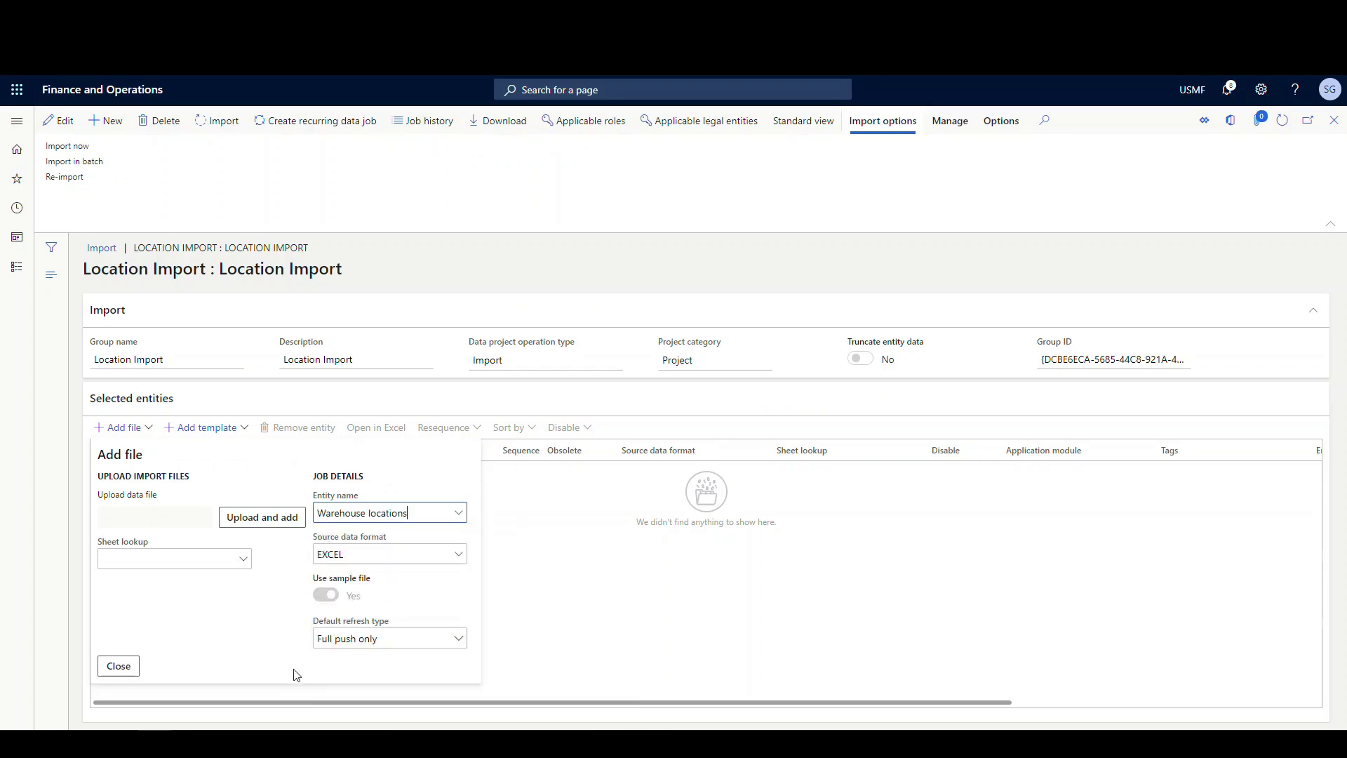
click(260, 517)
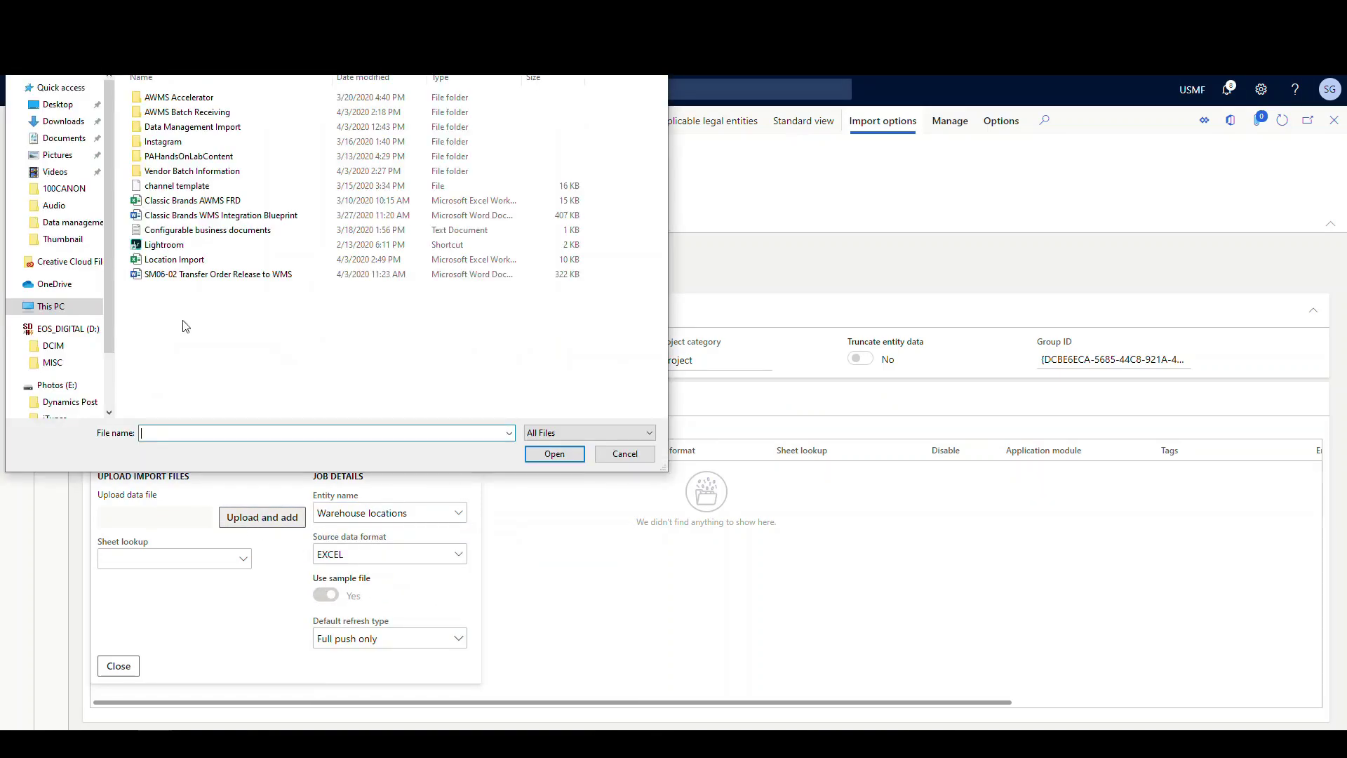
click(184, 261)
click(554, 454)
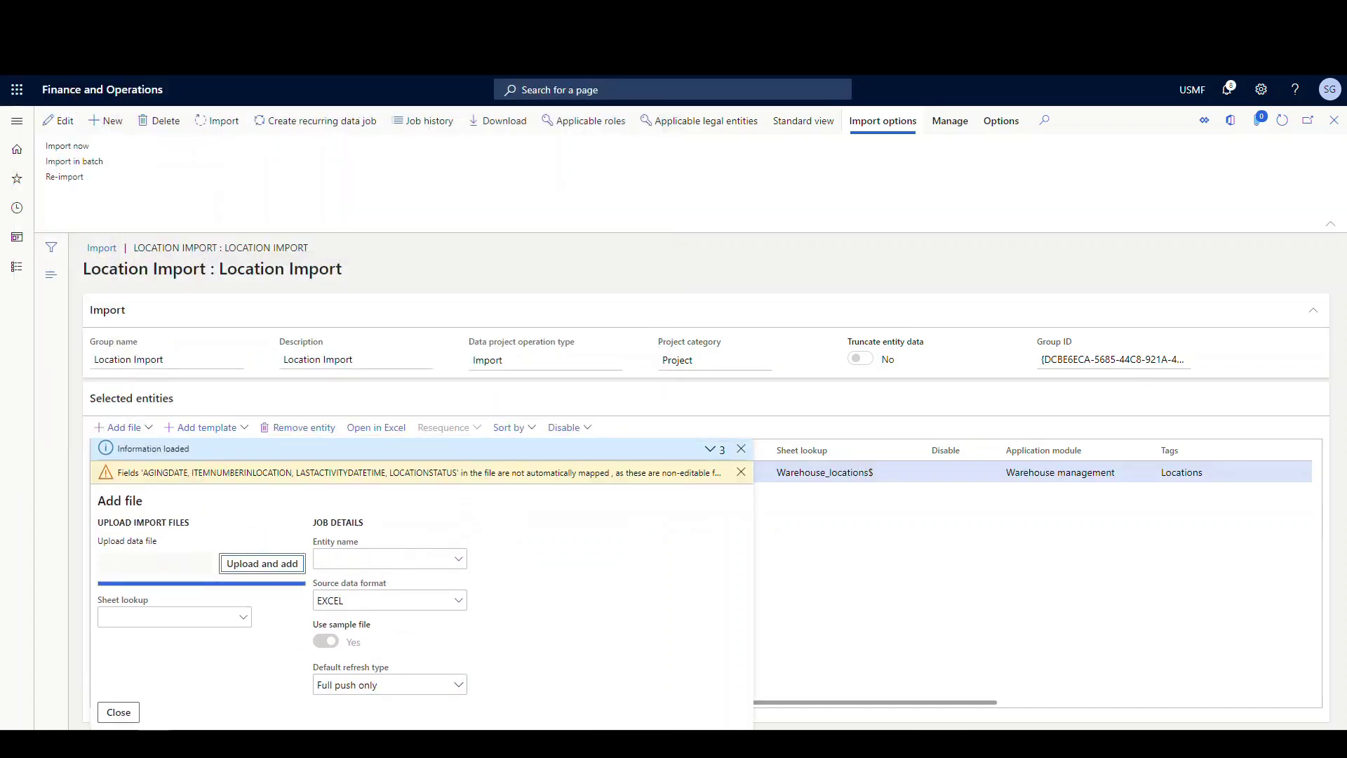
click(119, 713)
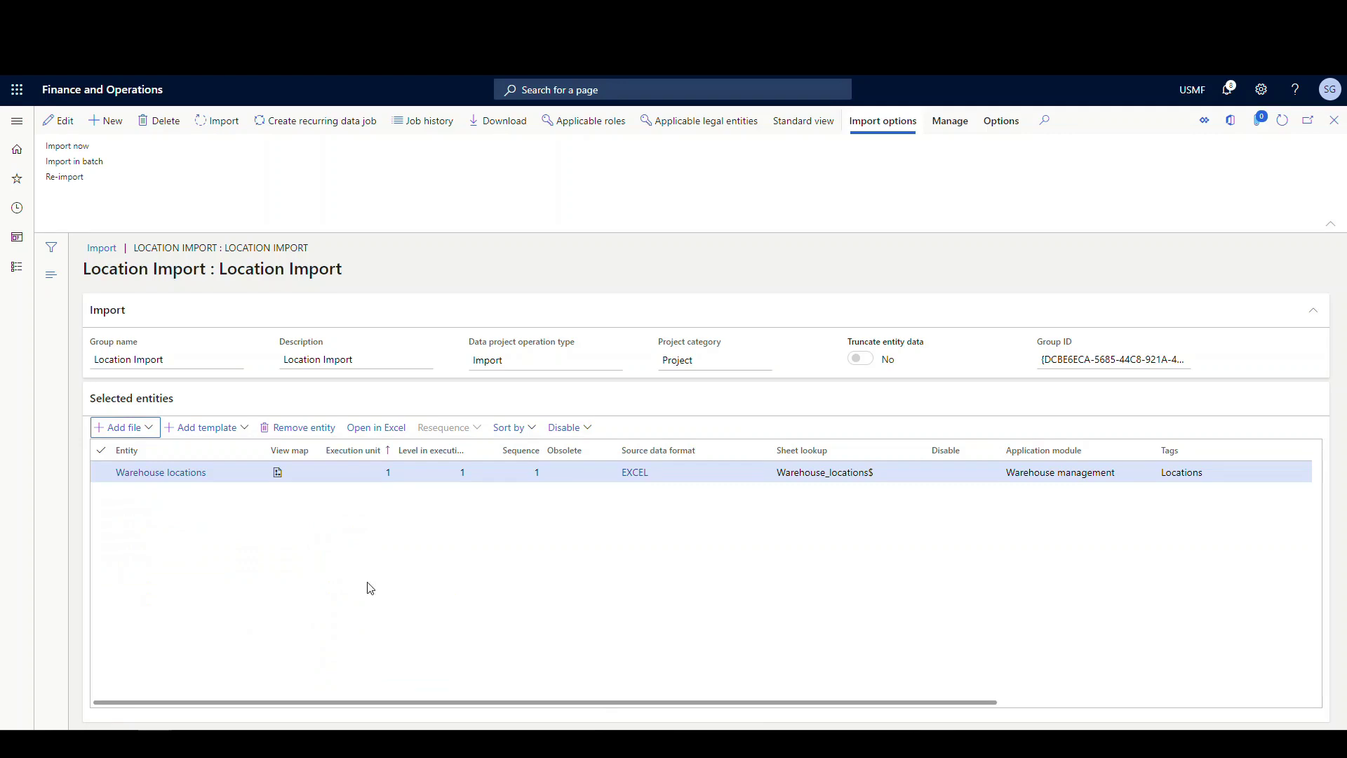
Run the import and refresh its status: 3 locations updated, 1 error.
click(218, 121)
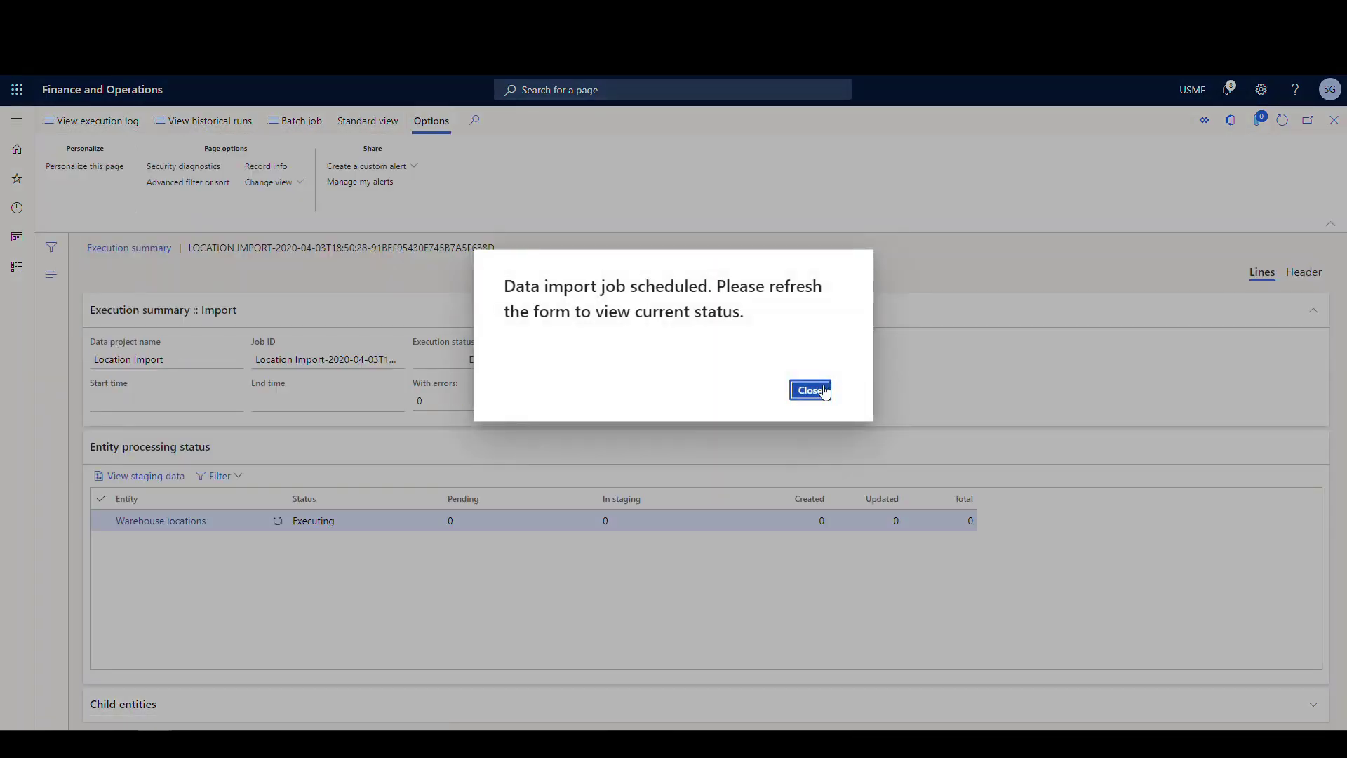
click(810, 390)
click(689, 345)
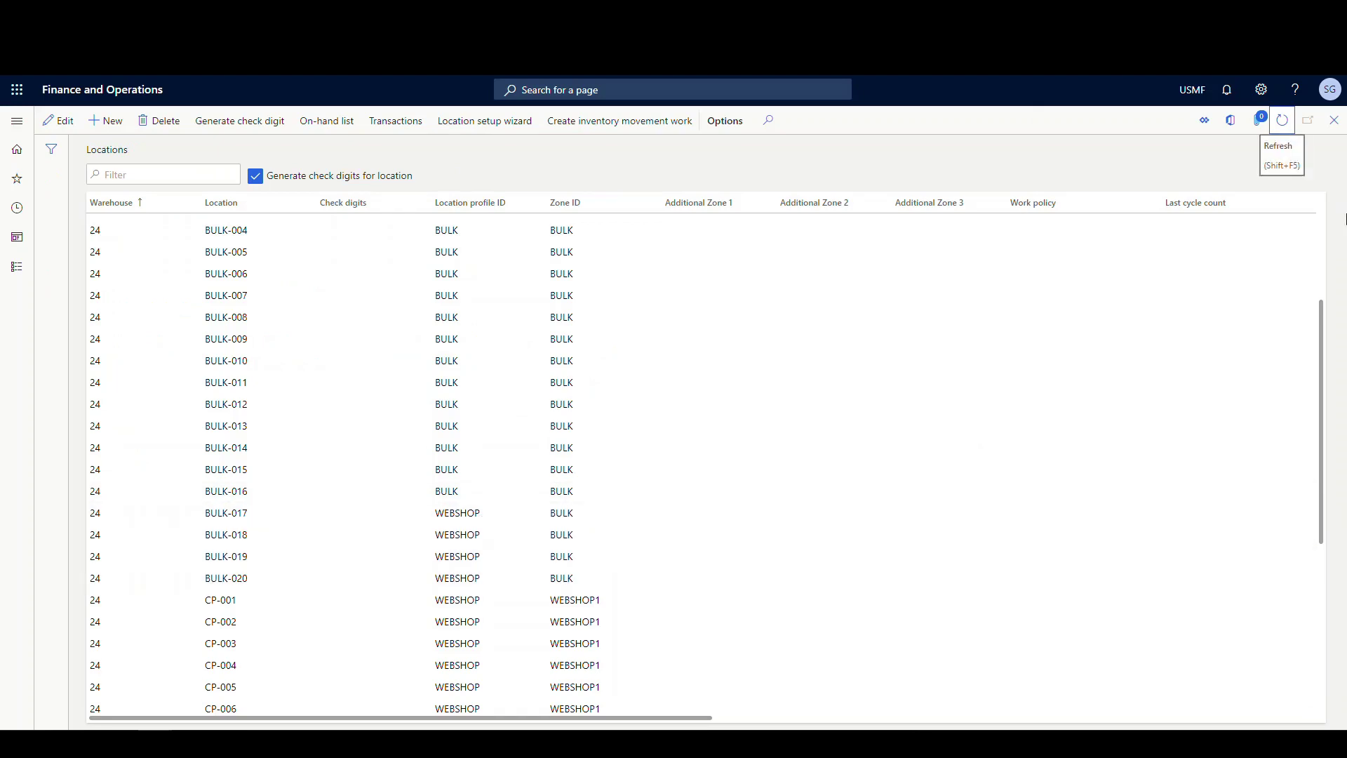
Refresh the Locations list and inspect BULK-020, which still shows WEBSHOP.
click(1286, 125)
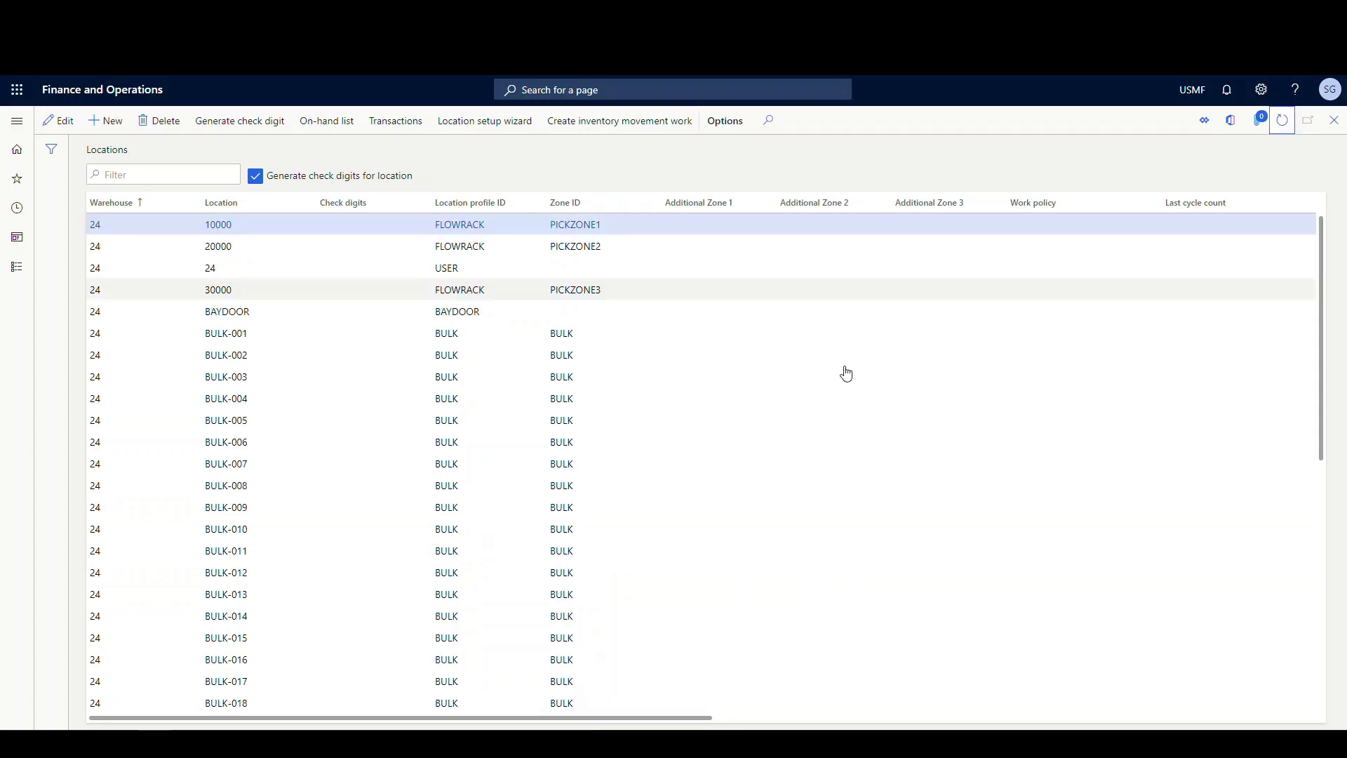
scroll(492, 558, down, 3)
click(484, 575)
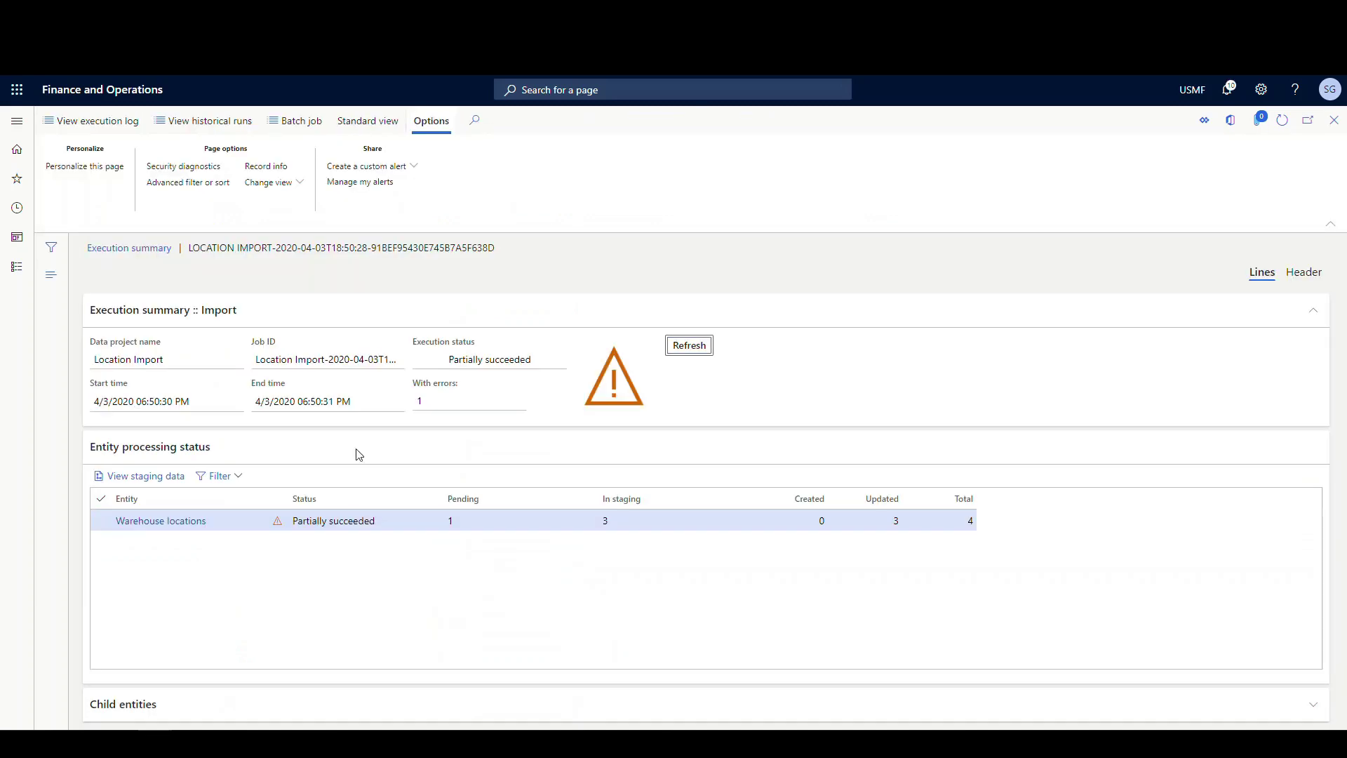
Open the import's staging data and view BULK-020's BULKZ profile error.
click(141, 480)
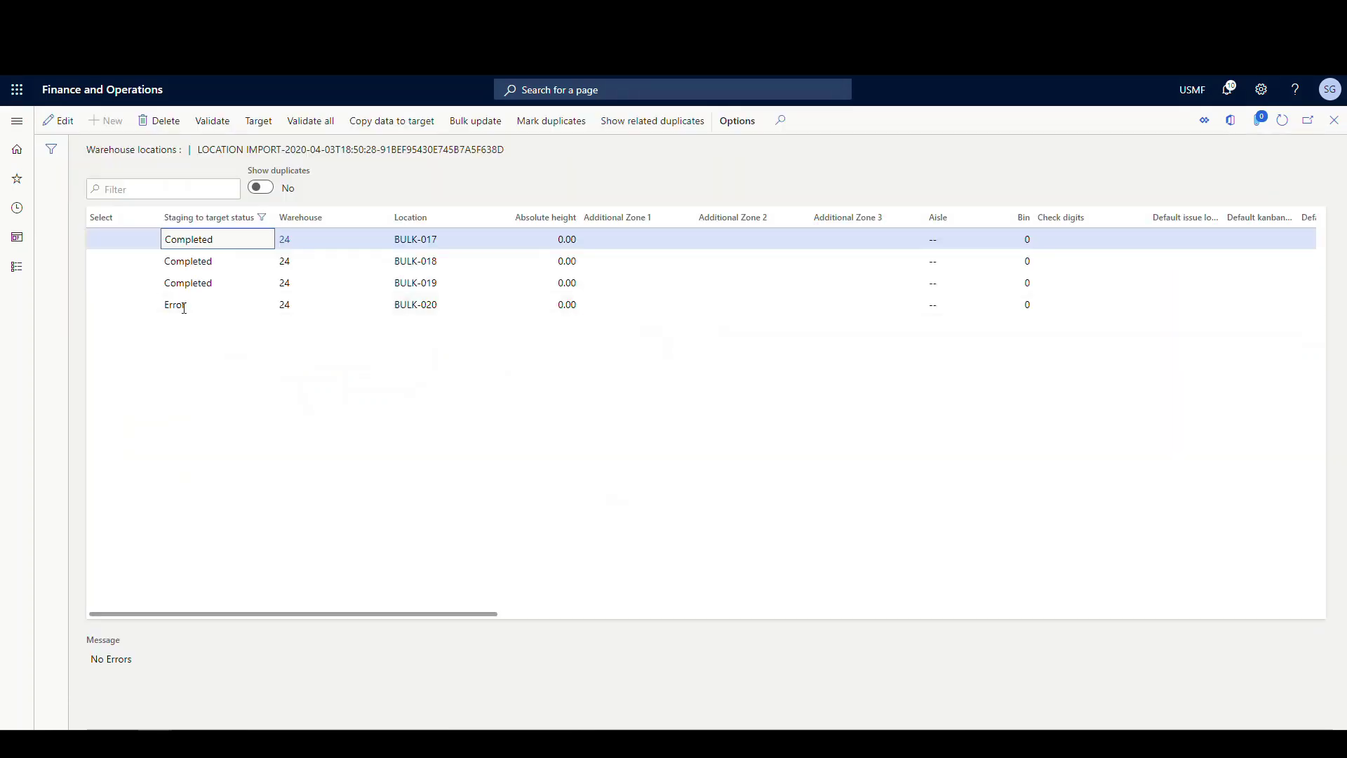
click(208, 303)
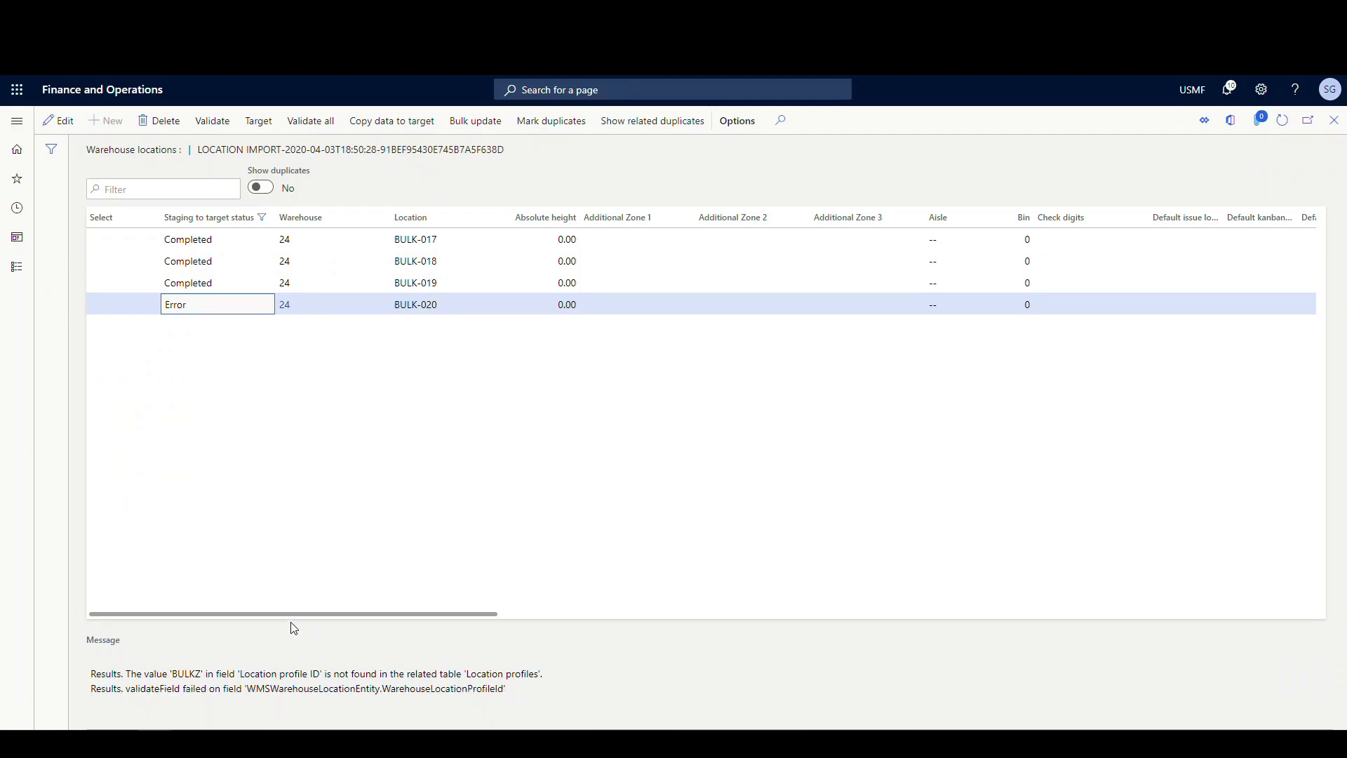
drag(288, 614, 896, 643)
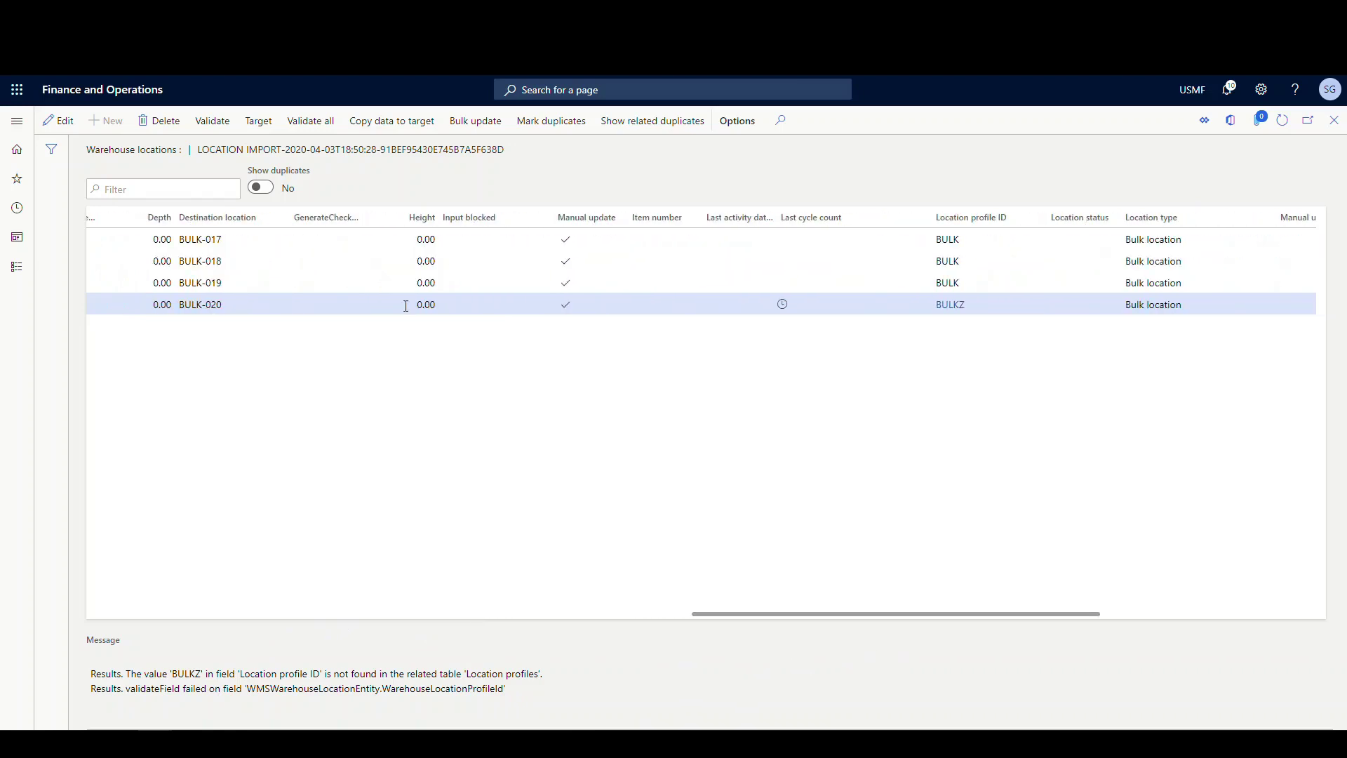
Change BULK-020's staging Location profile ID from BULKZ to BULK and save.
click(56, 127)
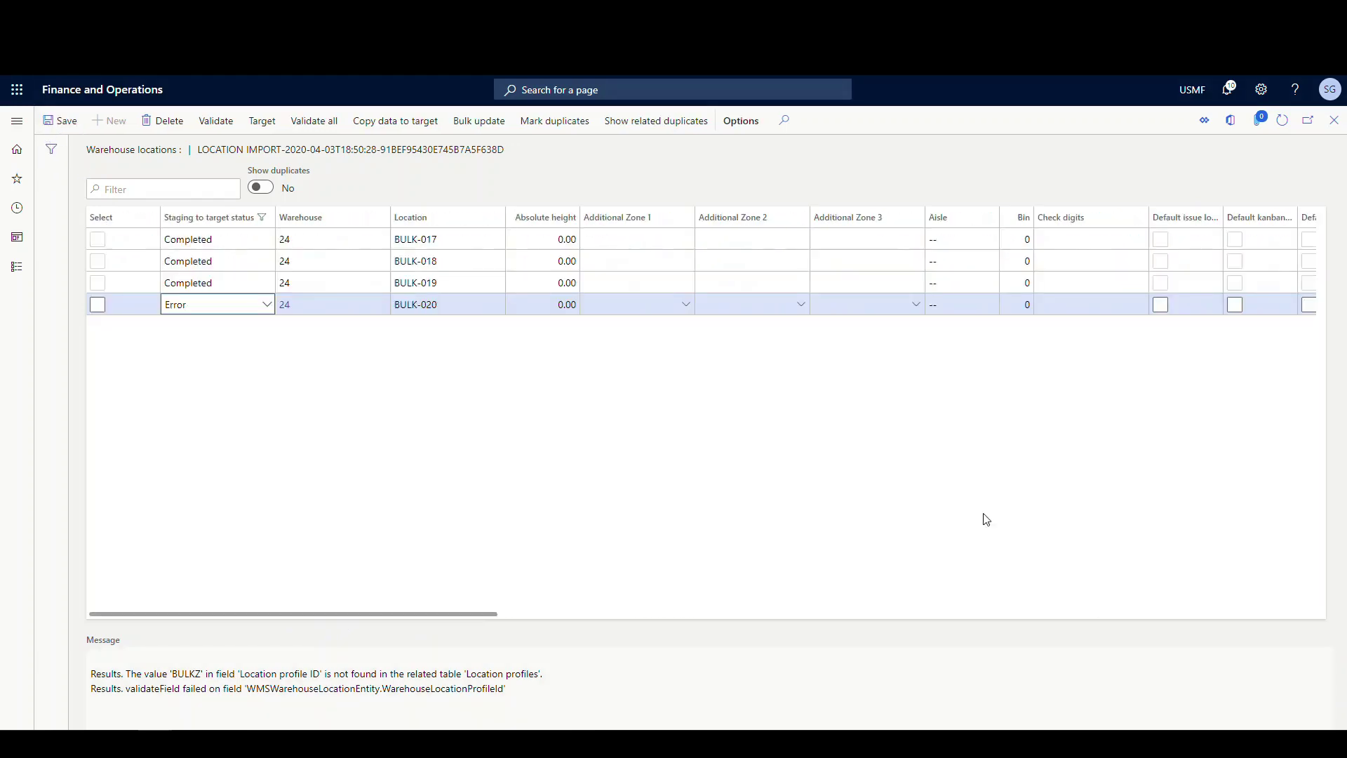
drag(463, 622, 1130, 583)
click(416, 304)
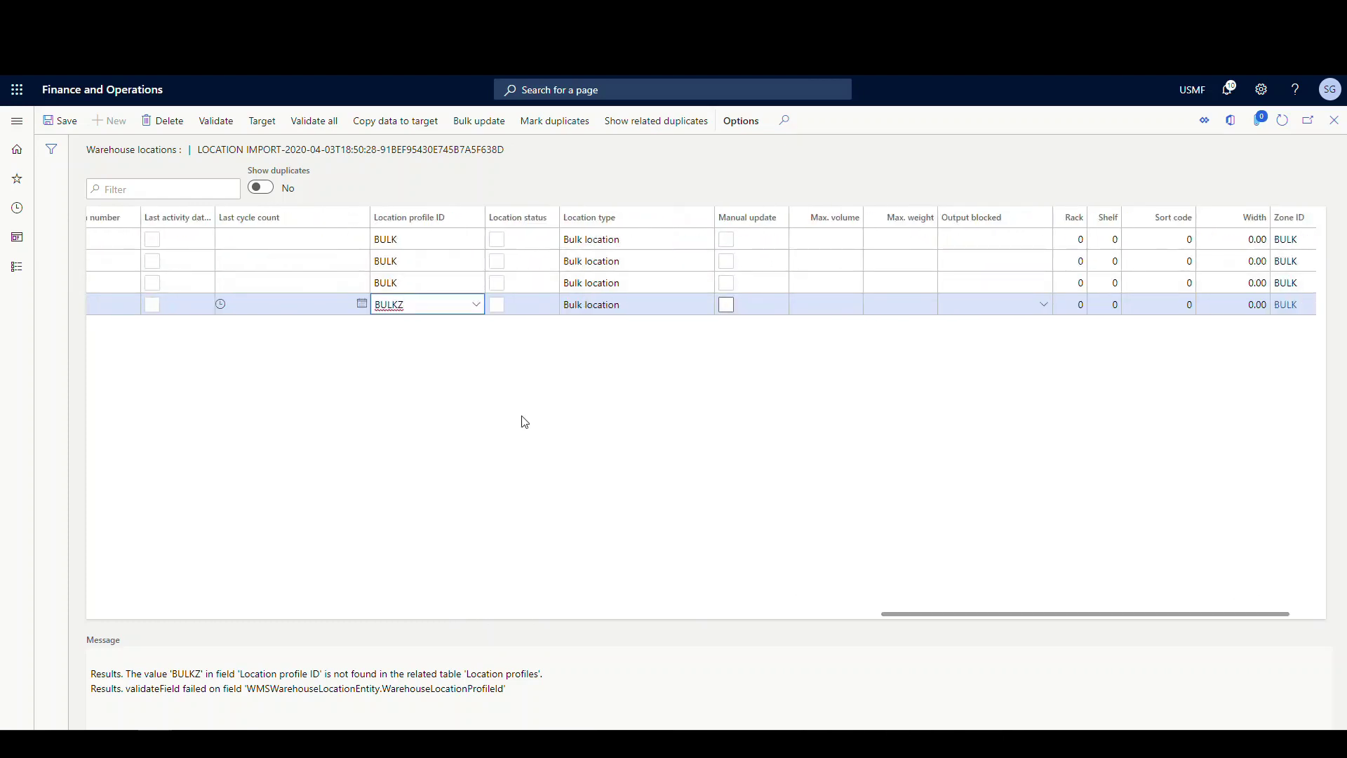
key(BackSpace)
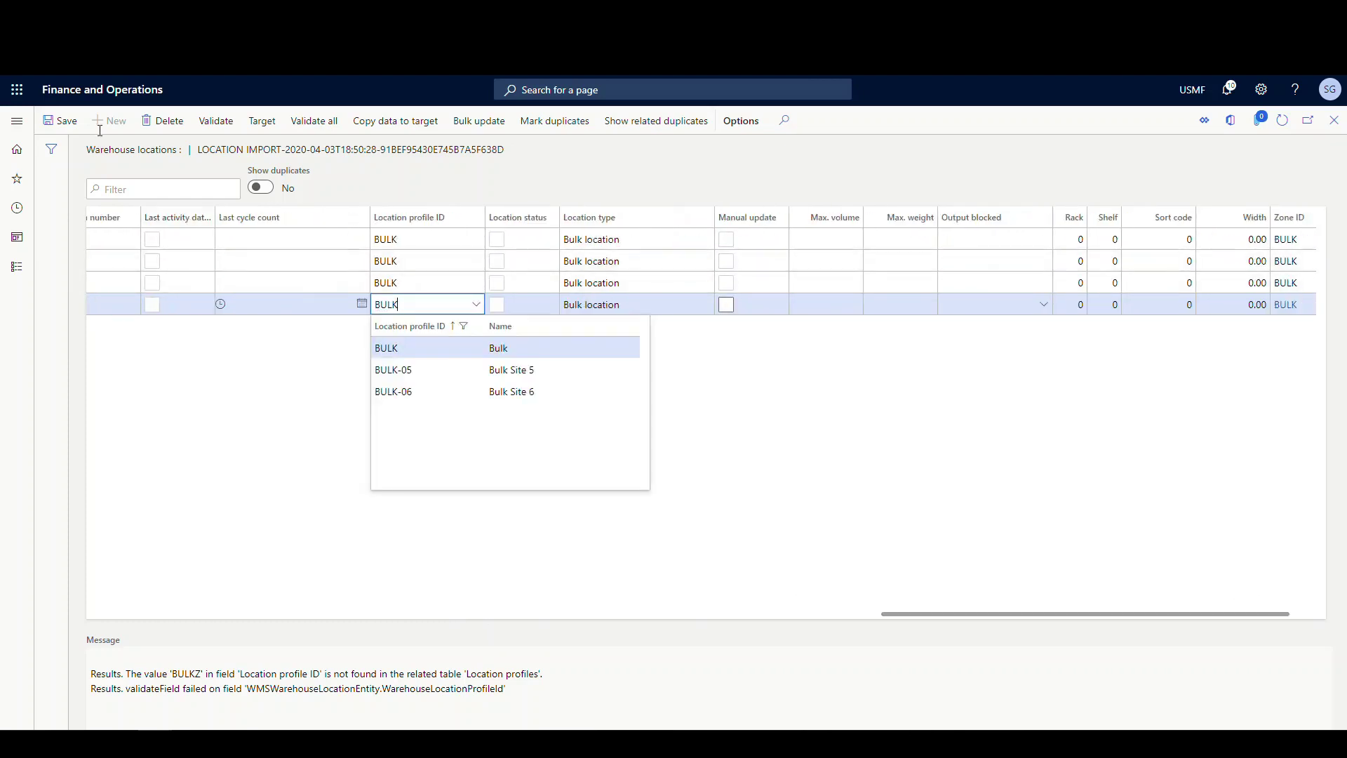
click(68, 128)
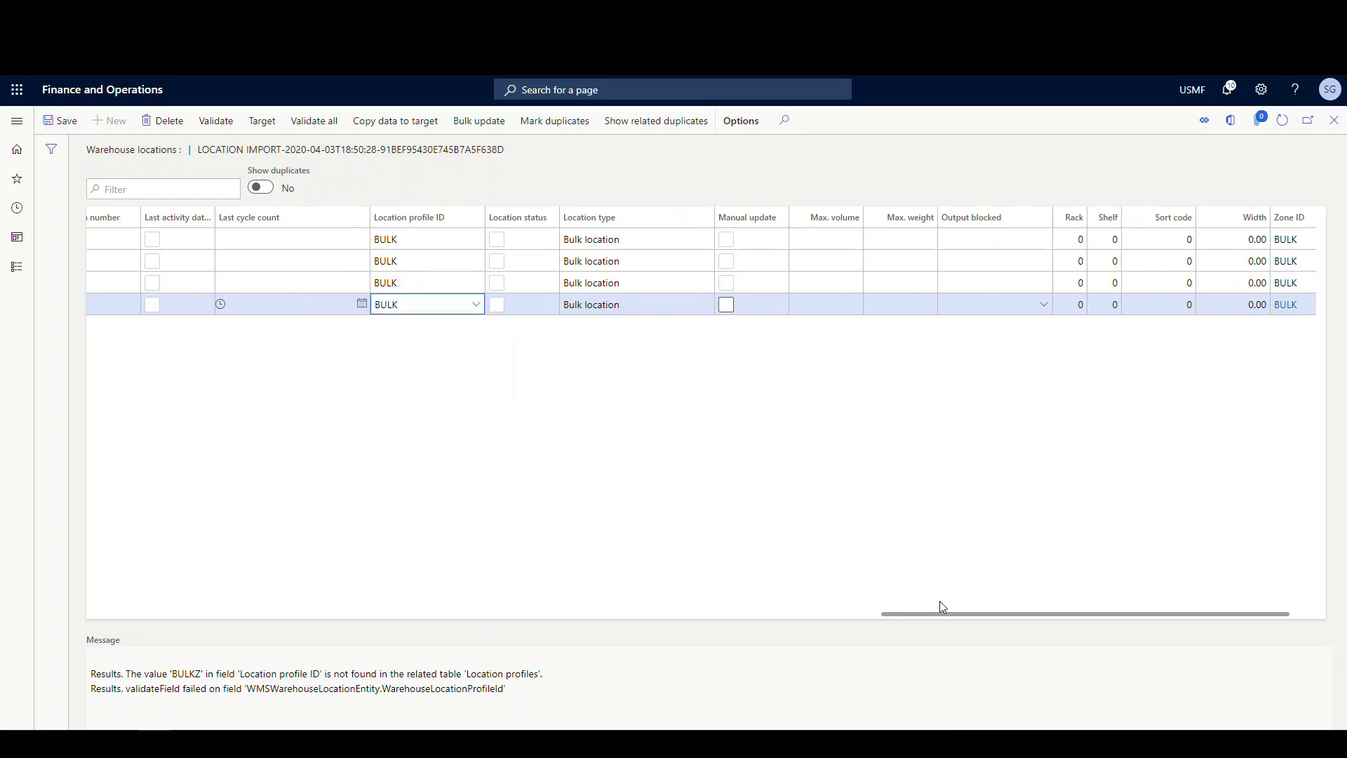
drag(961, 614, 127, 607)
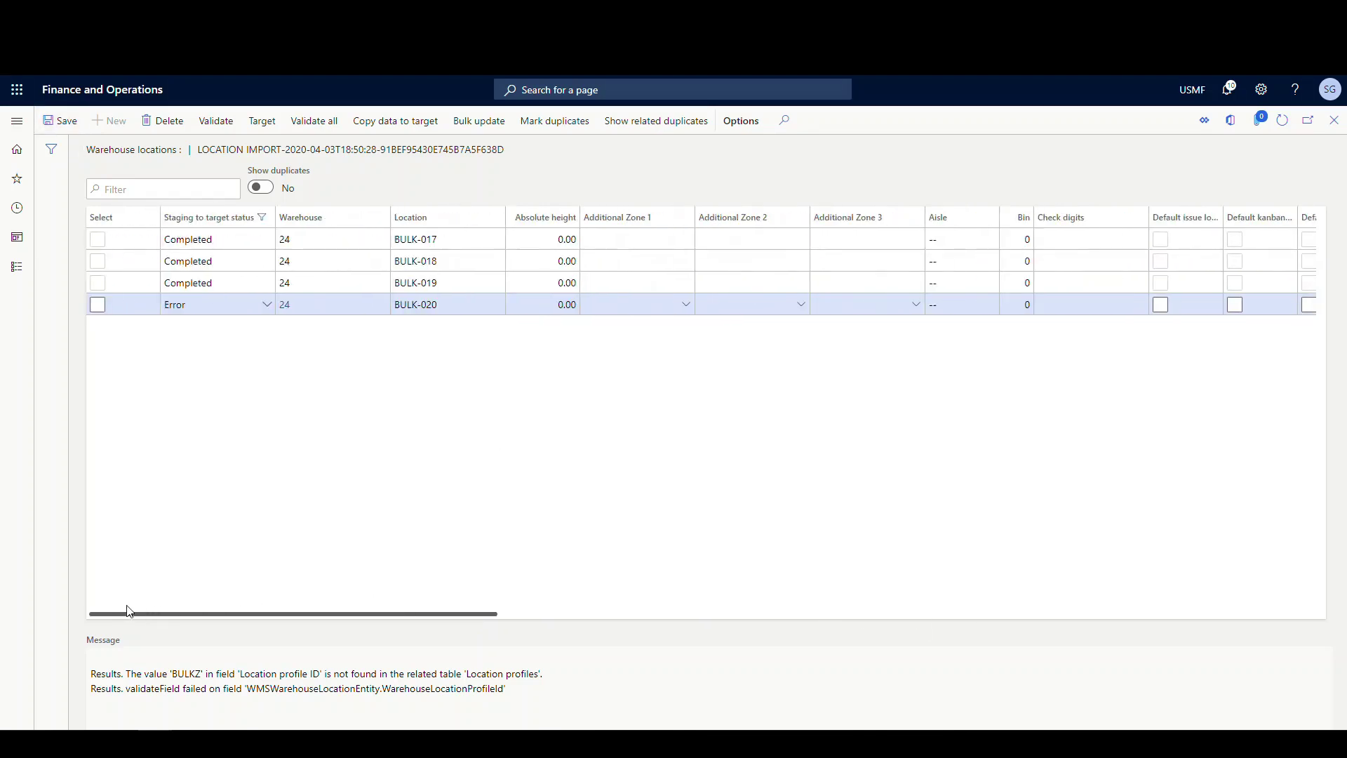
Validate the BULK-020 staging row and copy all four staging records to target.
click(101, 309)
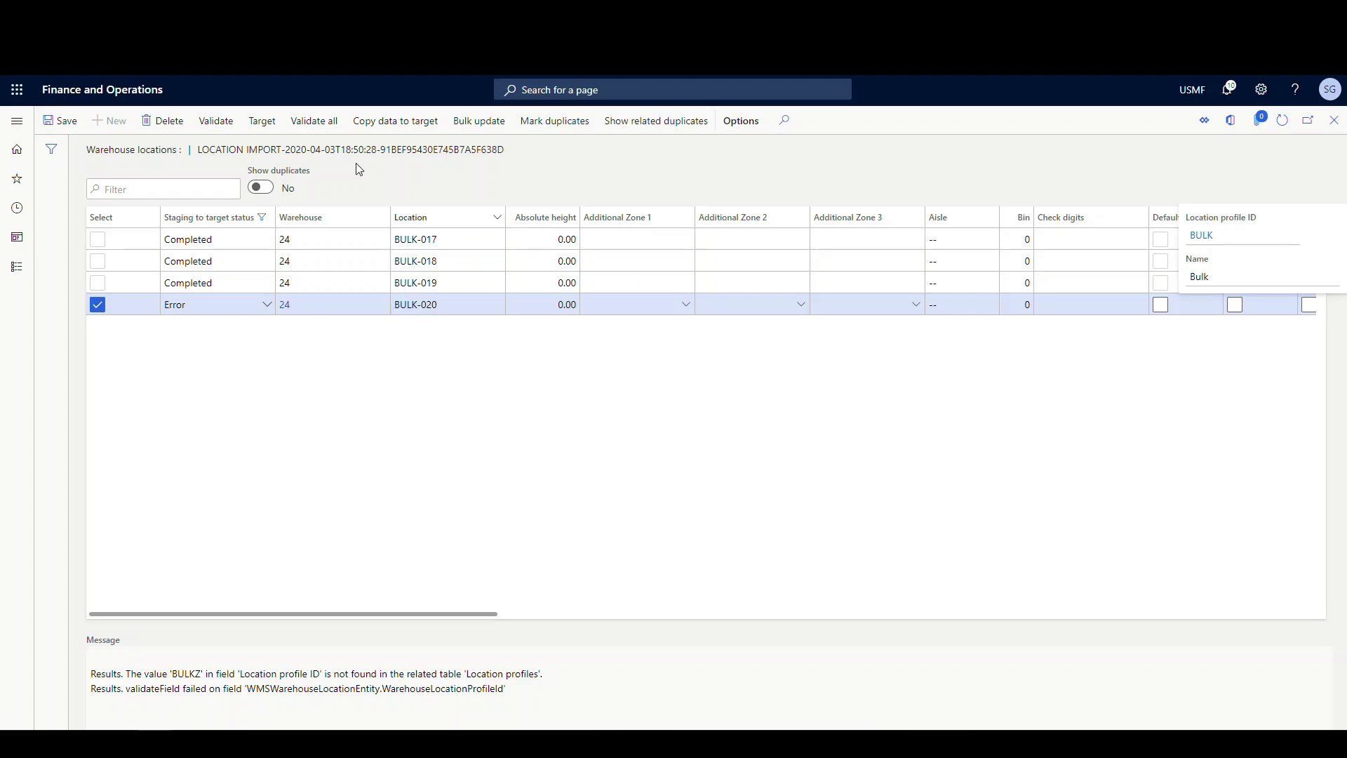
click(312, 123)
click(402, 123)
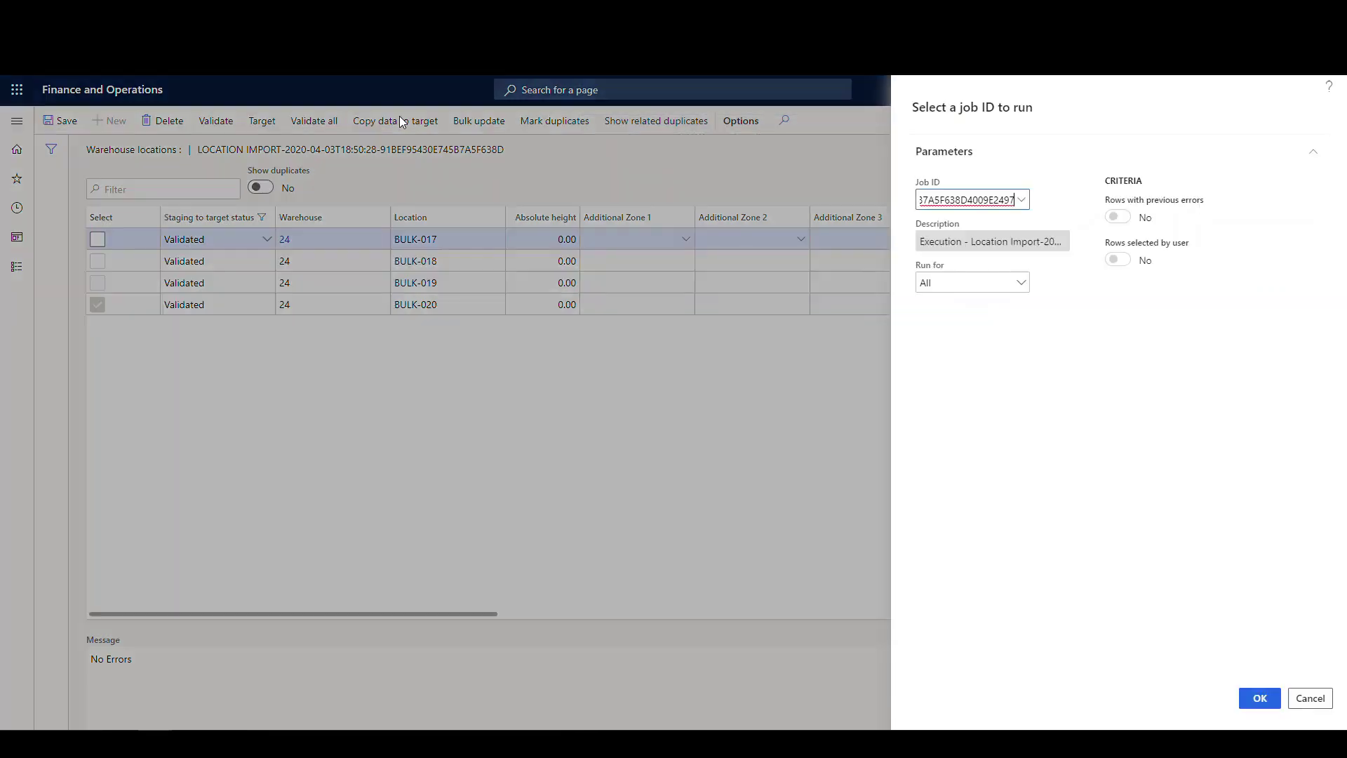
click(1258, 698)
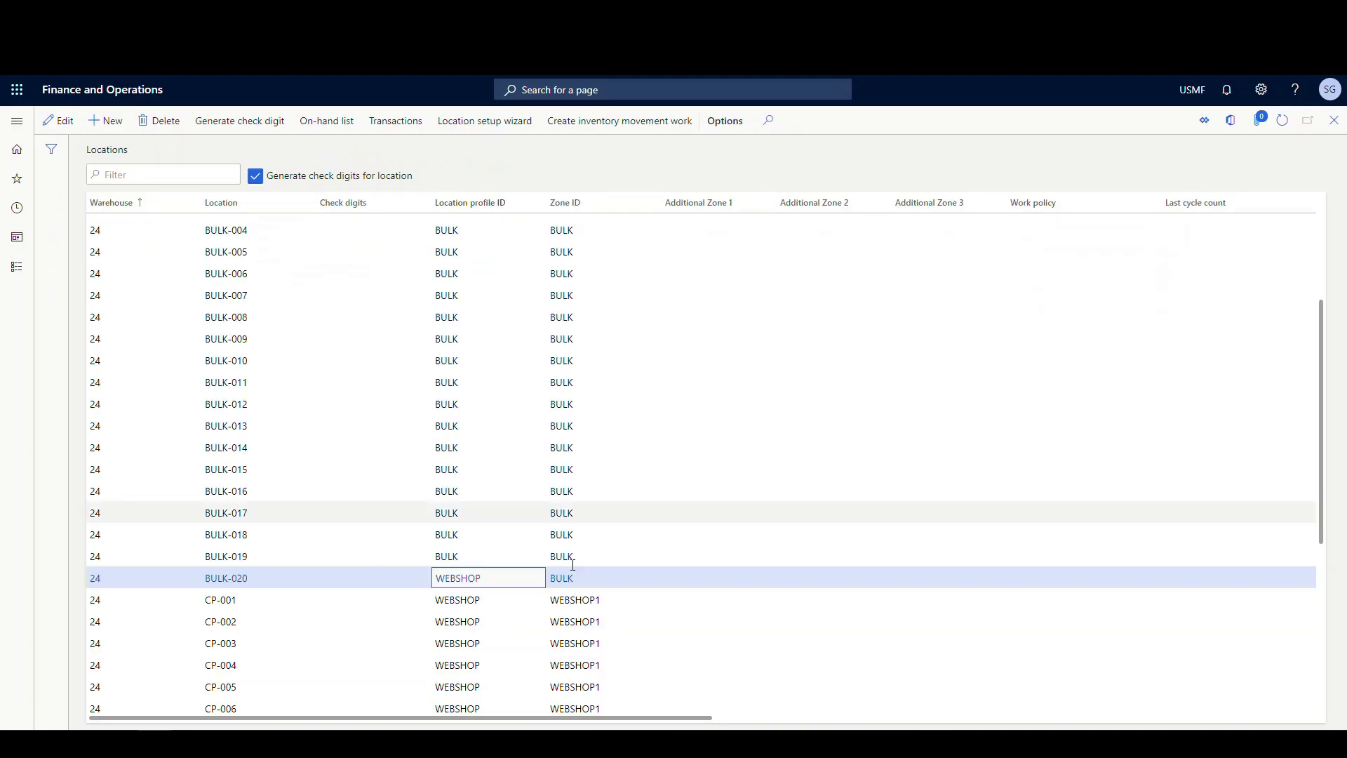
Reload the Locations grid to check whether BULK-020 now shows profile BULK.
click(1283, 122)
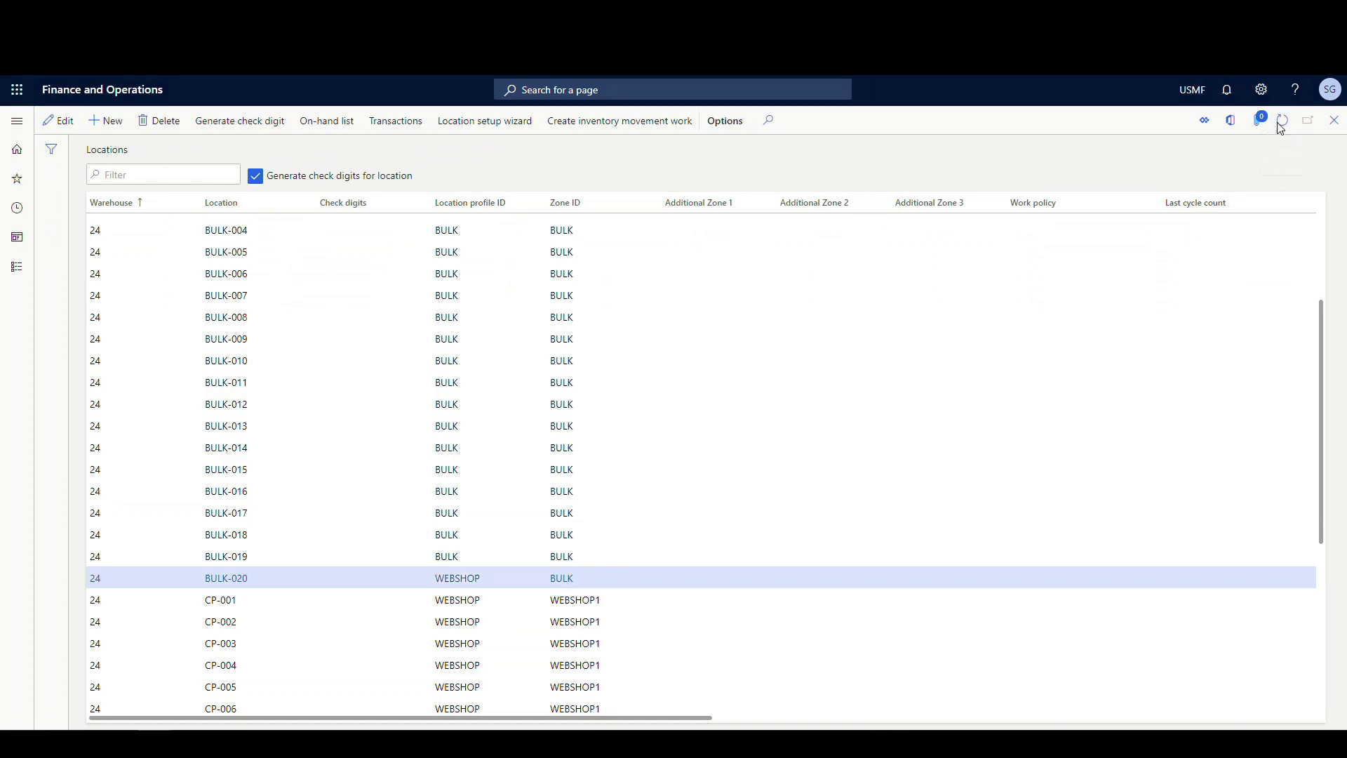